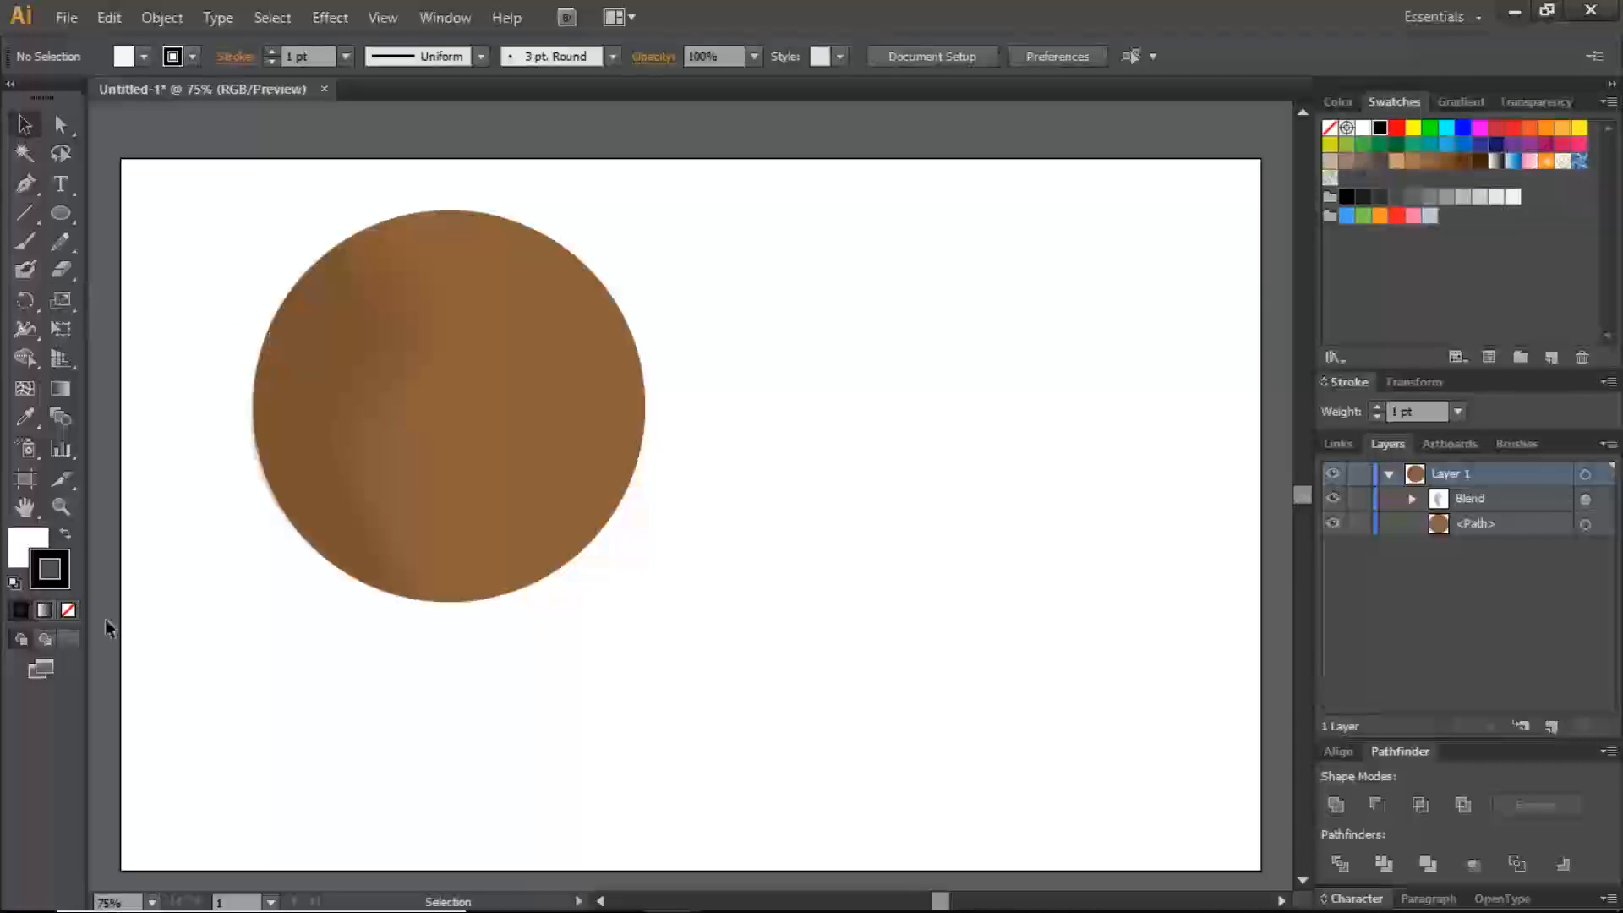
# - Remove the fill colour and give the stroke a linear gradient
pyautogui.click(26, 548)
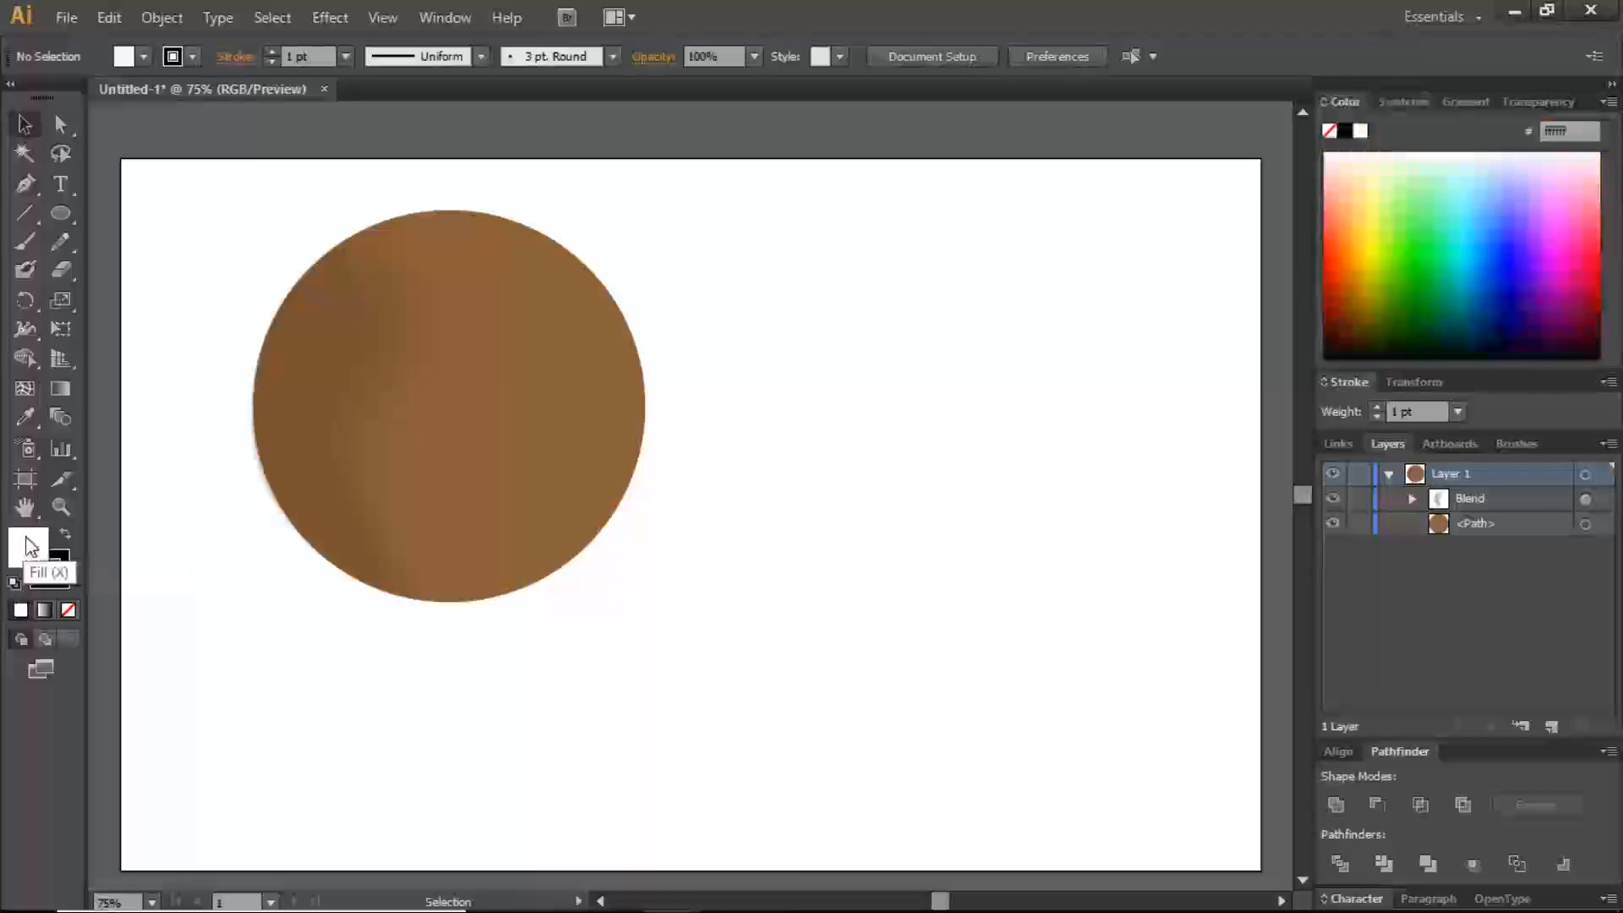
pyautogui.click(67, 609)
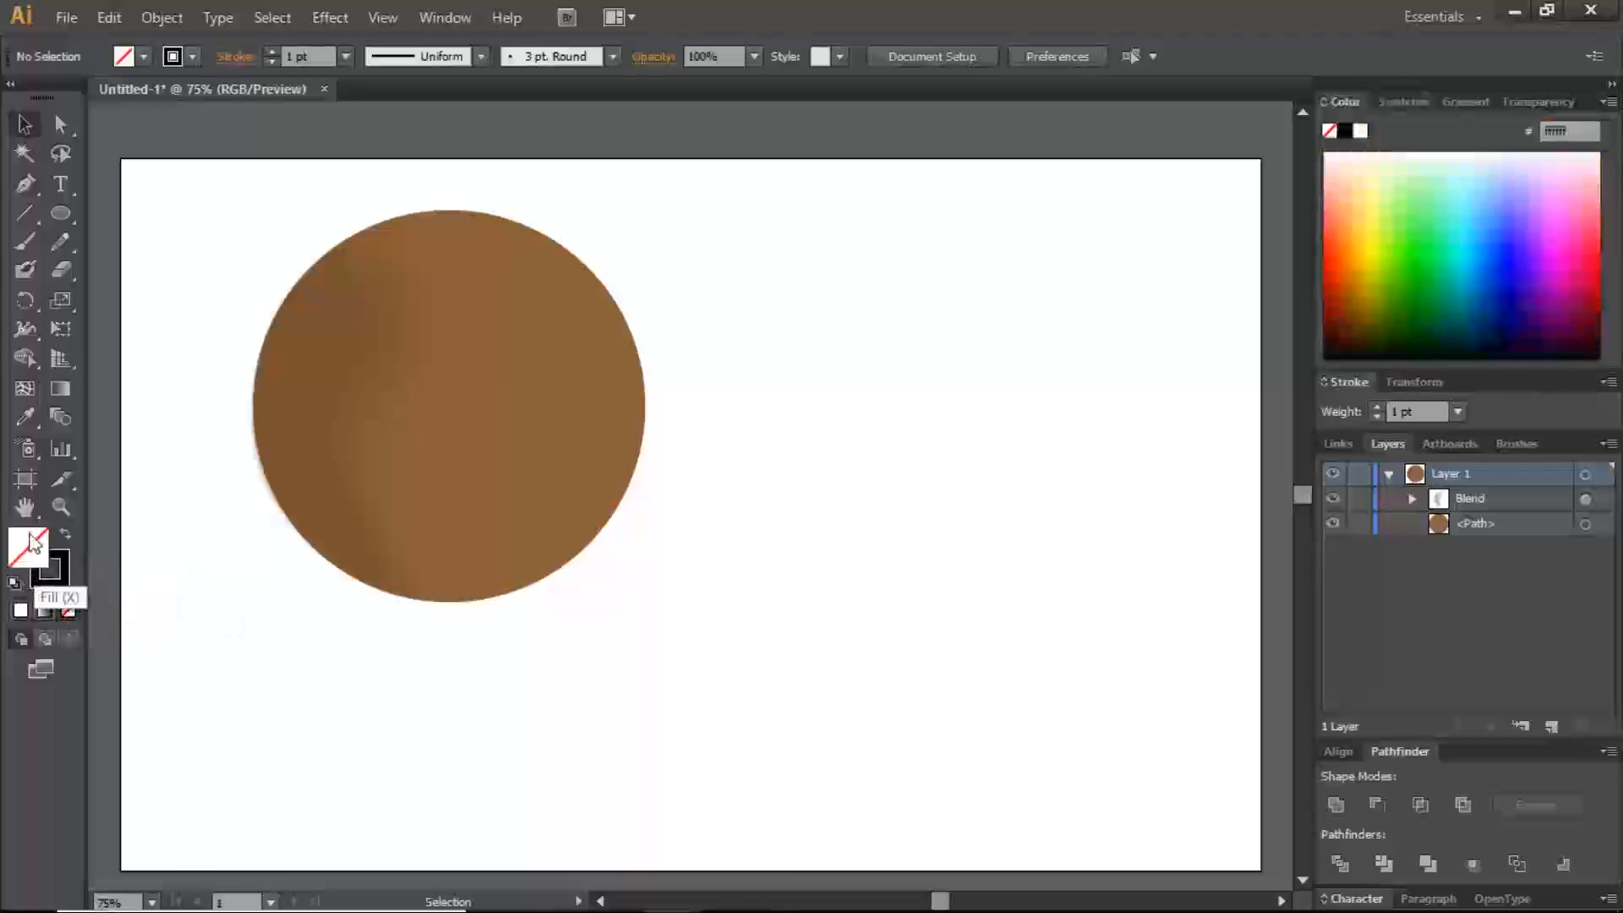
pyautogui.click(39, 572)
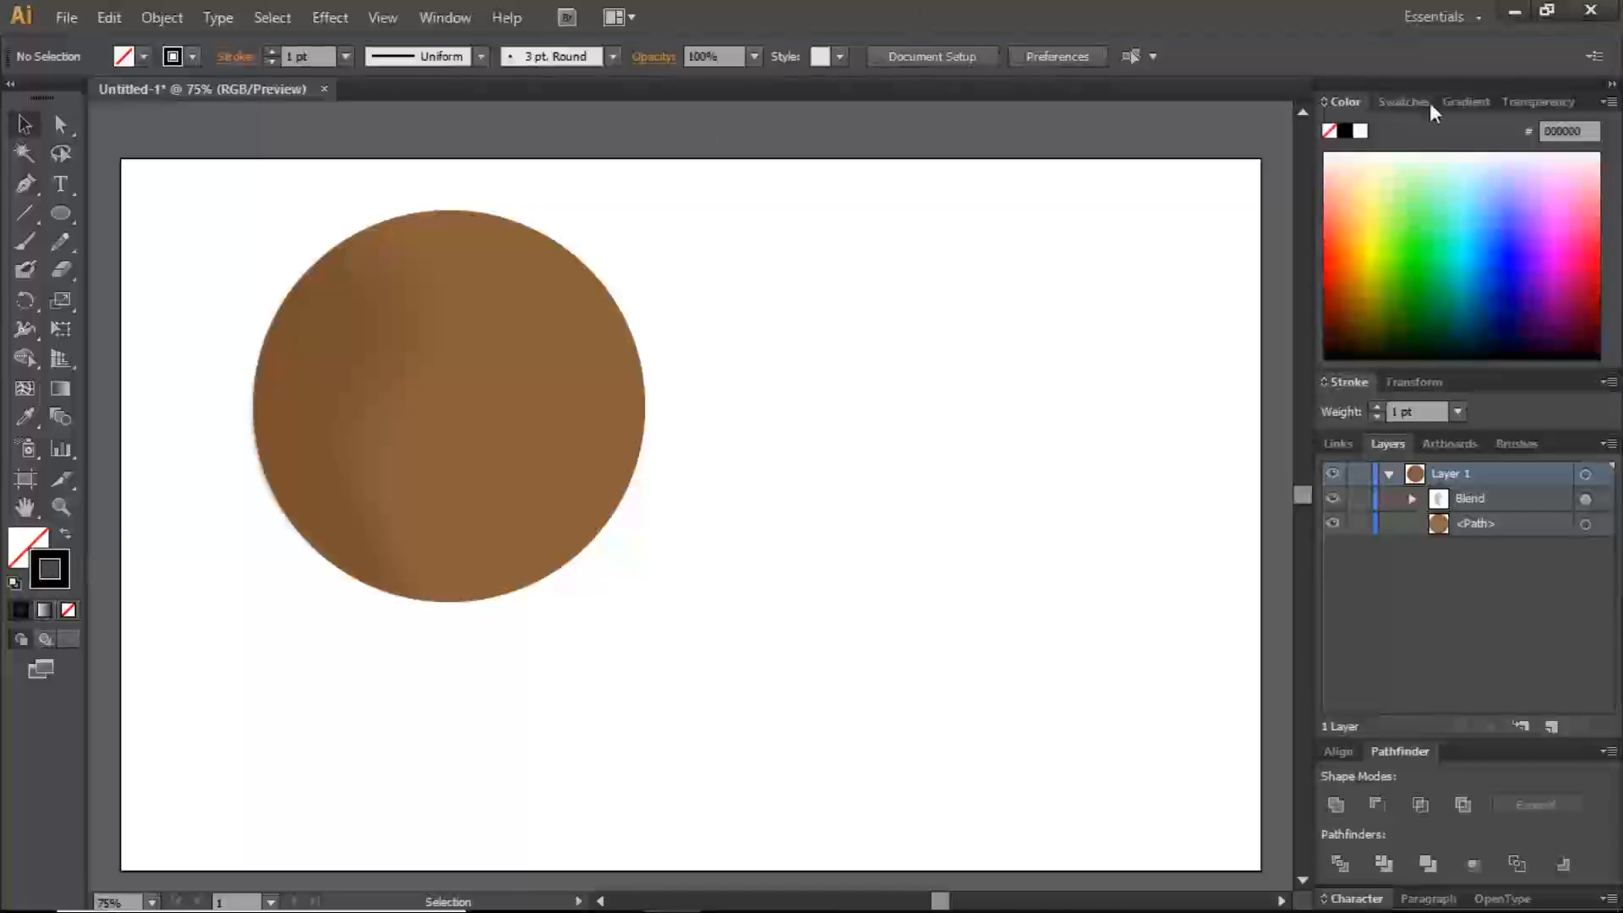
pyautogui.click(1461, 101)
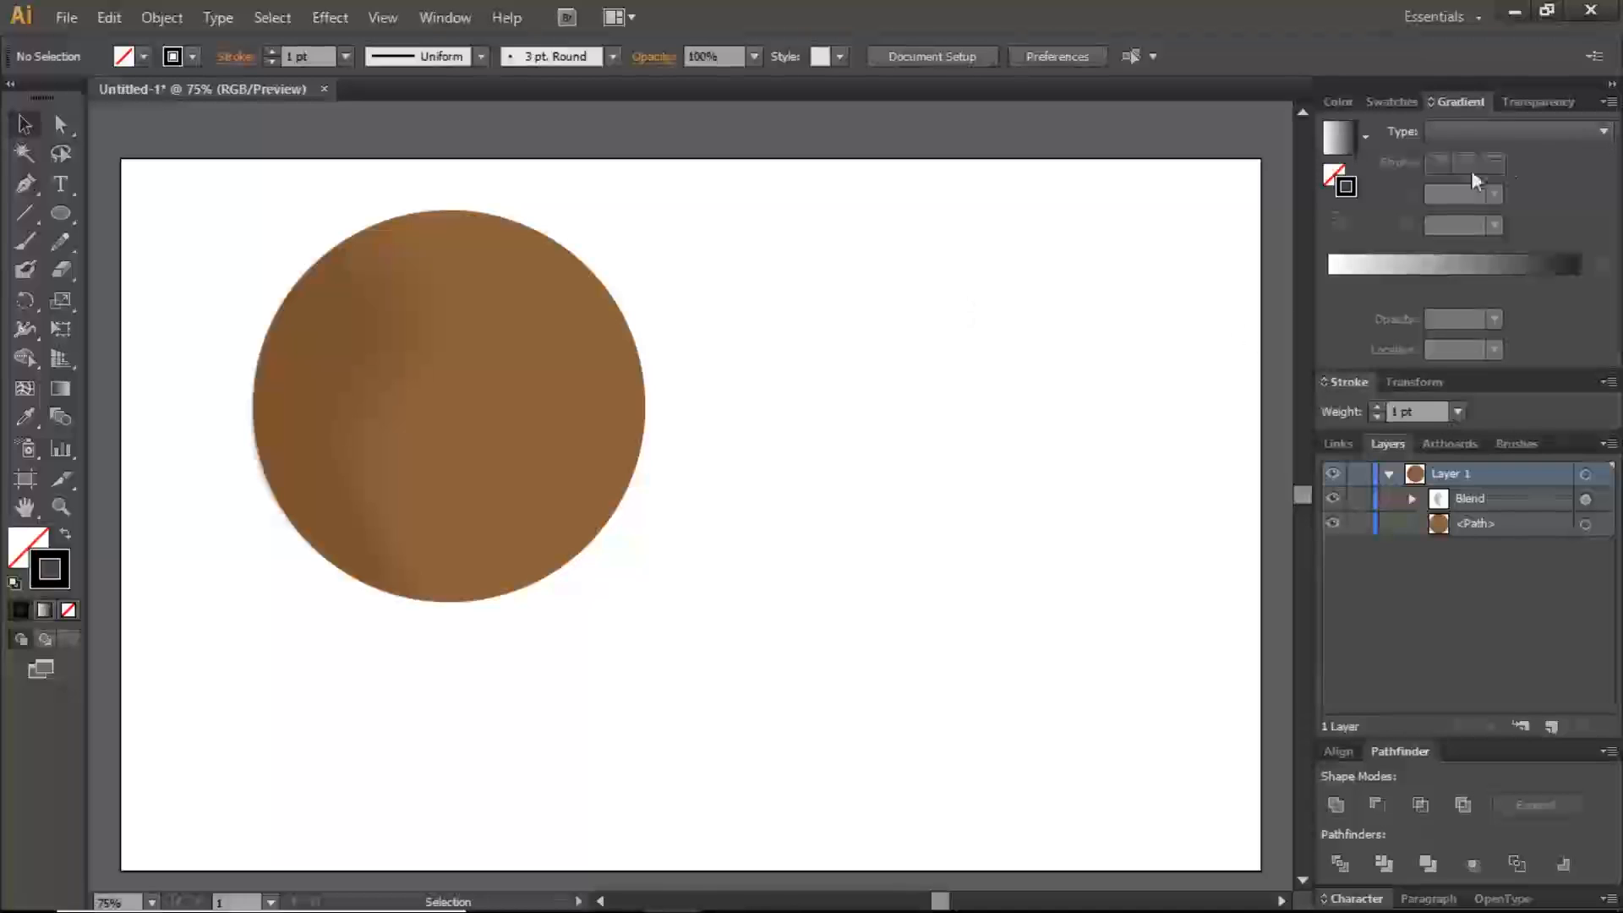
pyautogui.click(1529, 133)
pyautogui.click(1492, 157)
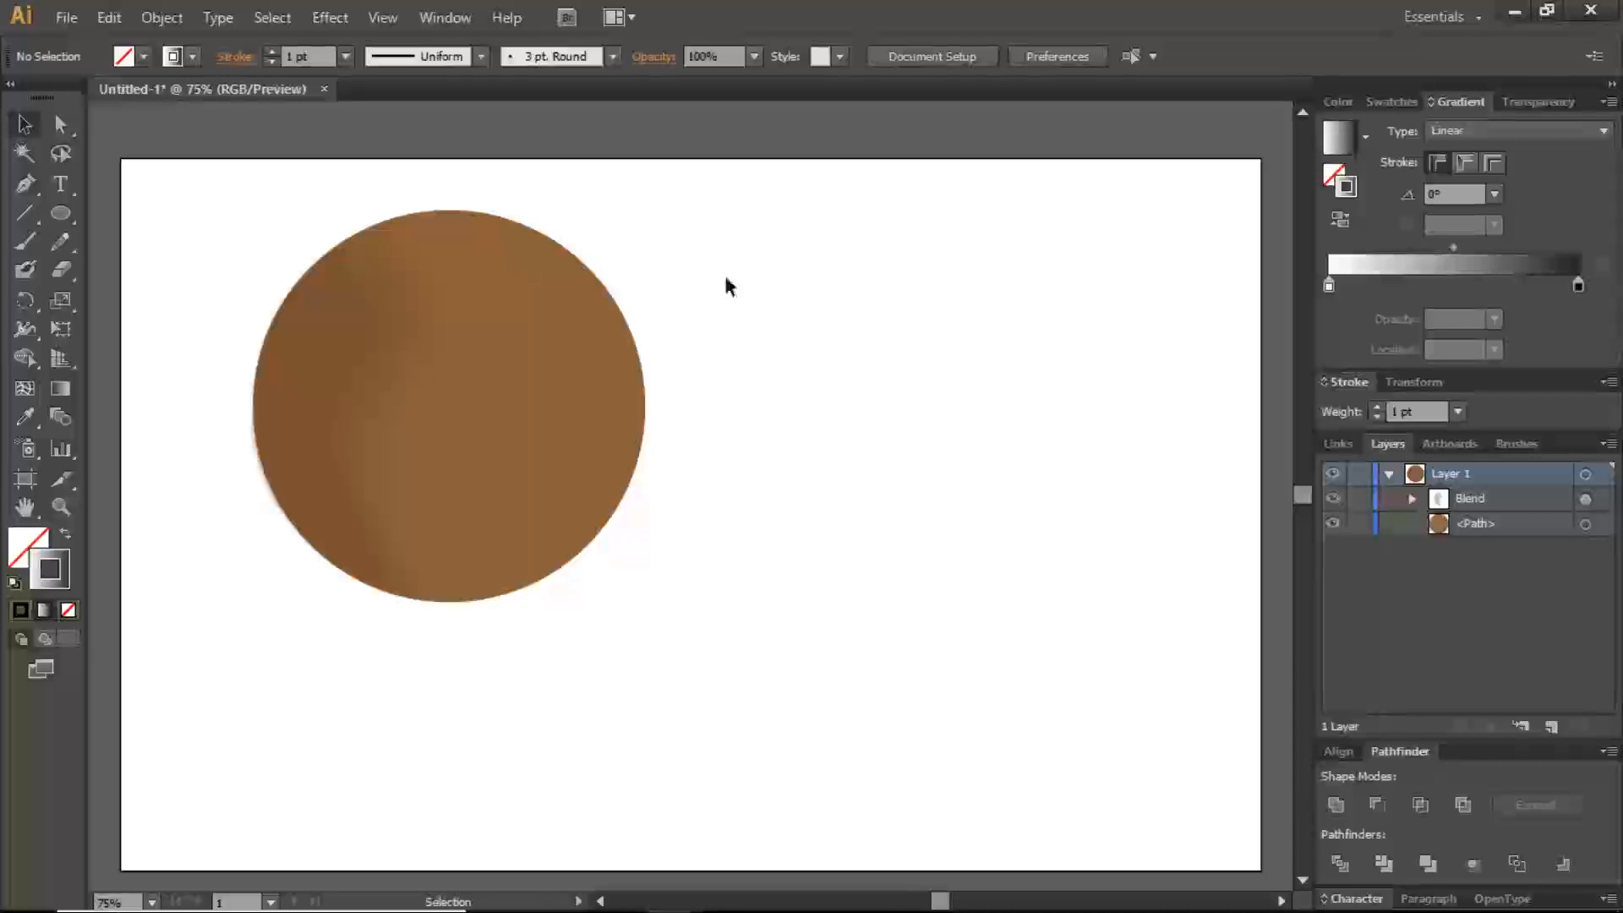
# - Paint three curved gradient strokes with the Paintbrush in the empty area beside the brown circle
pyautogui.click(26, 242)
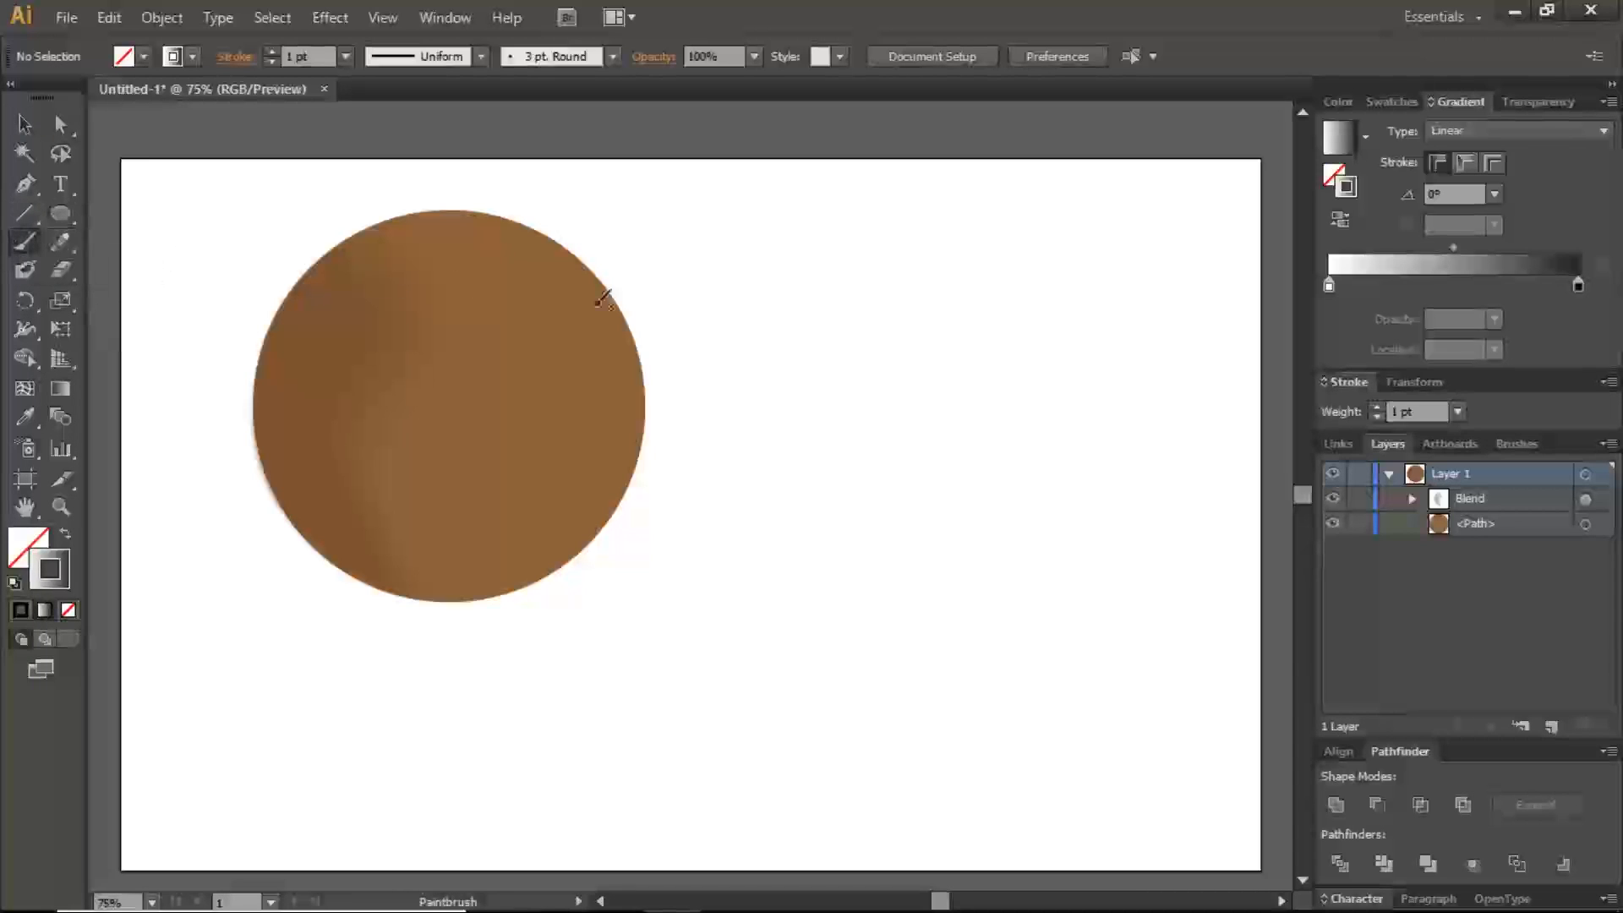
pyautogui.moveTo(753, 223); pyautogui.dragTo(991, 340)
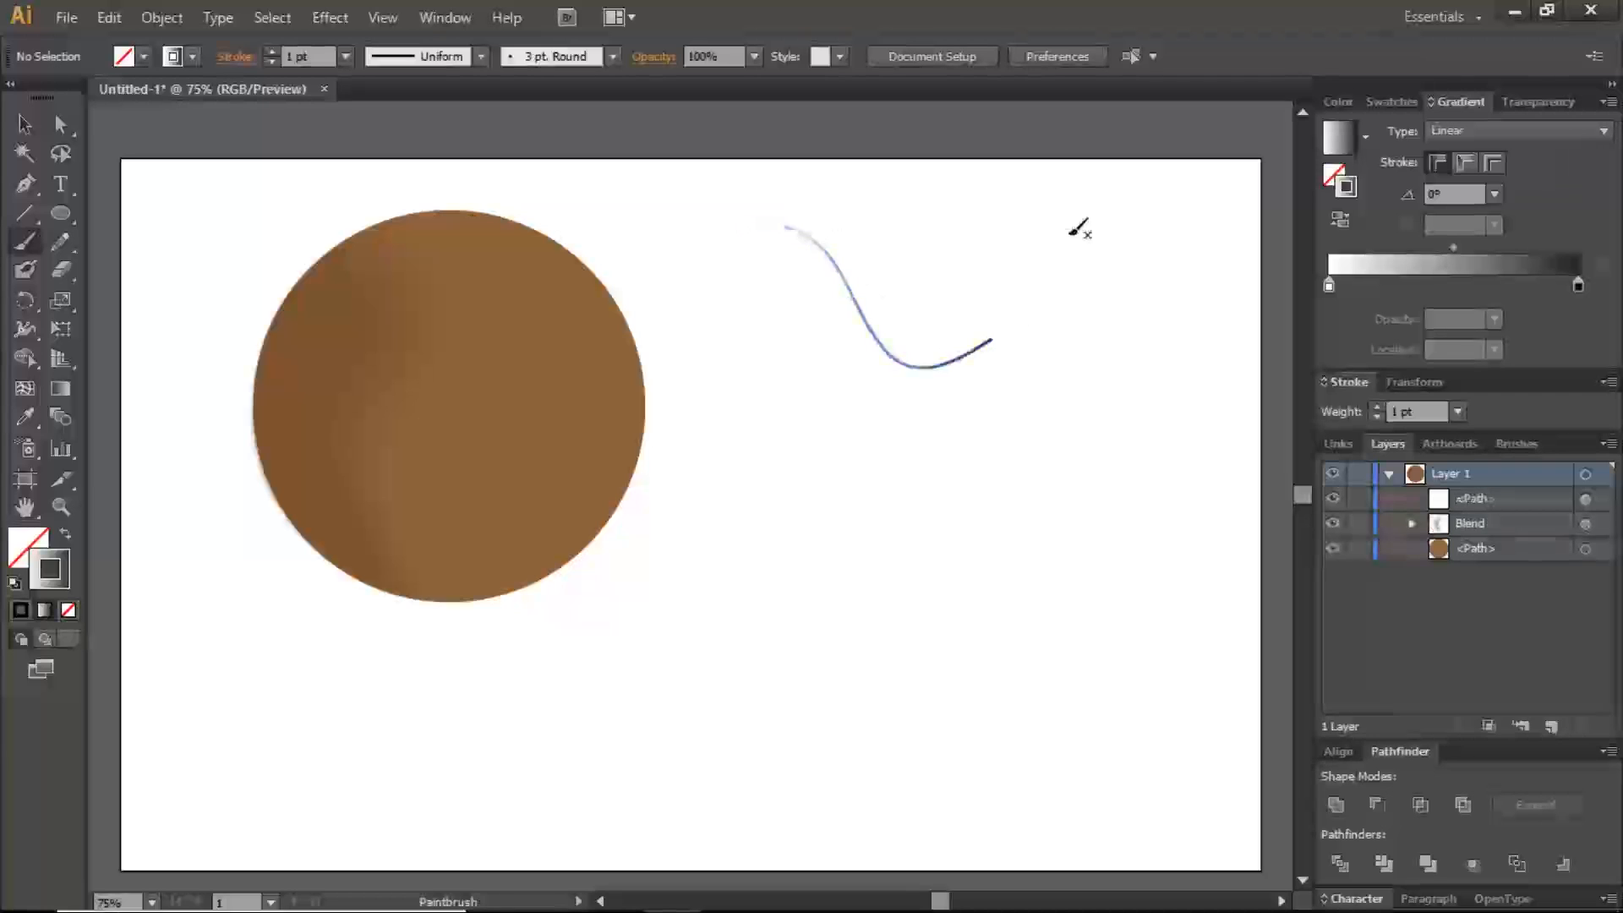
pyautogui.moveTo(752, 218)
pyautogui.mouseDown()
pyautogui.moveTo(975, 338)
pyautogui.moveTo(1000, 317)
pyautogui.mouseUp()
pyautogui.moveTo(1160, 221); pyautogui.dragTo(1019, 553)
pyautogui.moveTo(749, 566)
pyautogui.mouseDown()
pyautogui.moveTo(837, 481)
pyautogui.moveTo(1027, 383)
pyautogui.mouseUp()
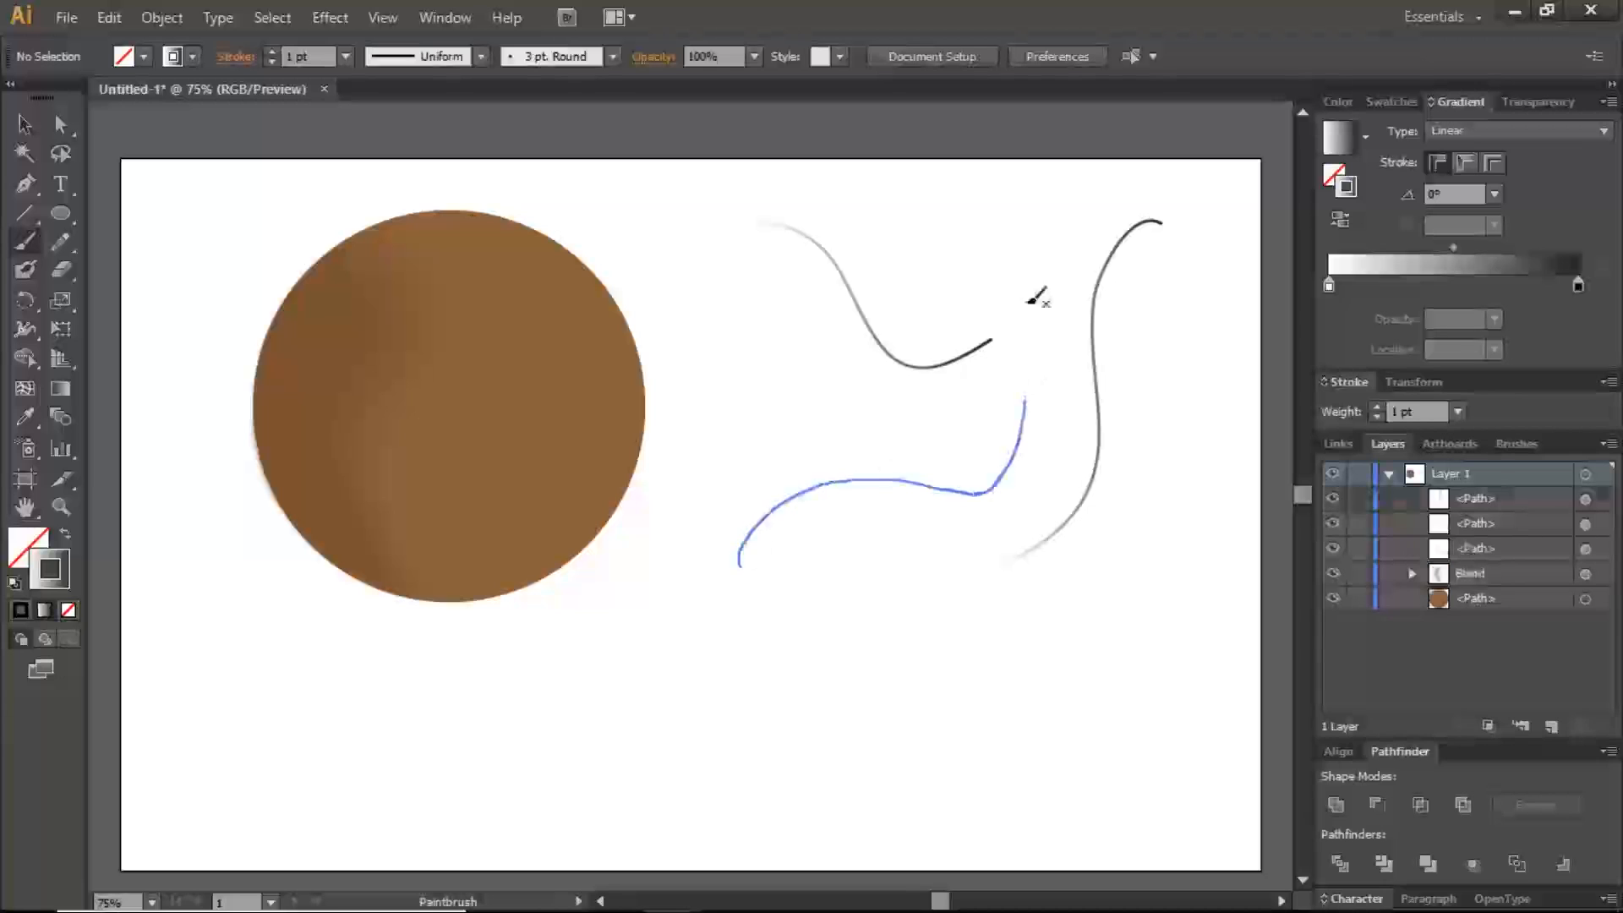
# - Reset to the default colours, remove the fill, and paint two curved strokes in solid black for comparison
pyautogui.click(12, 582)
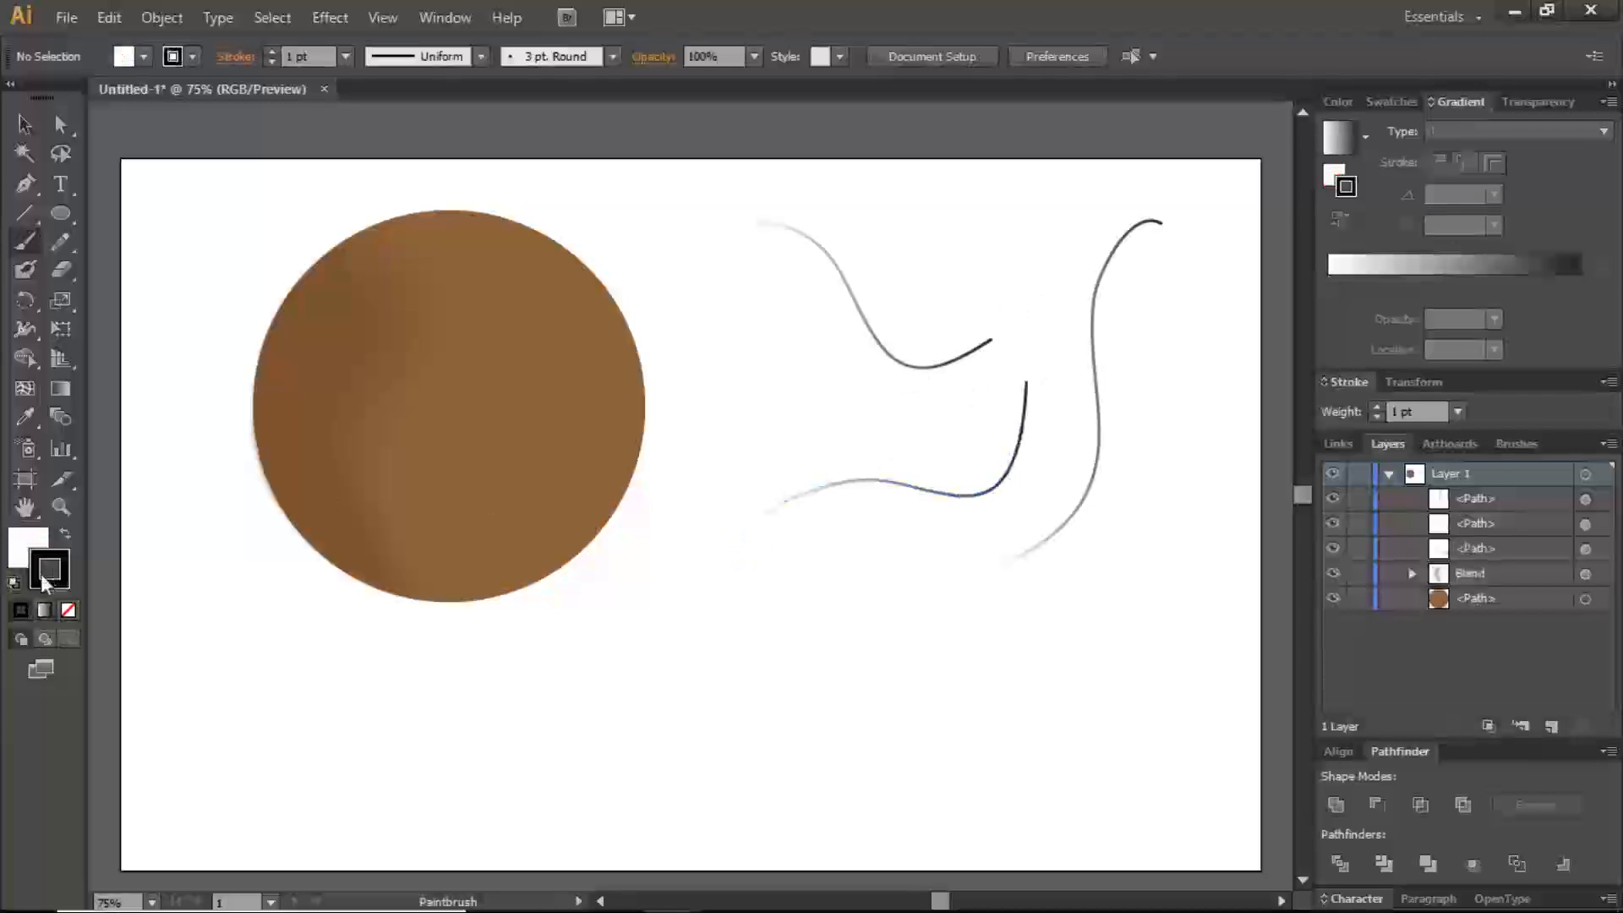
pyautogui.click(69, 613)
pyautogui.click(61, 583)
pyautogui.moveTo(733, 414); pyautogui.dragTo(979, 370)
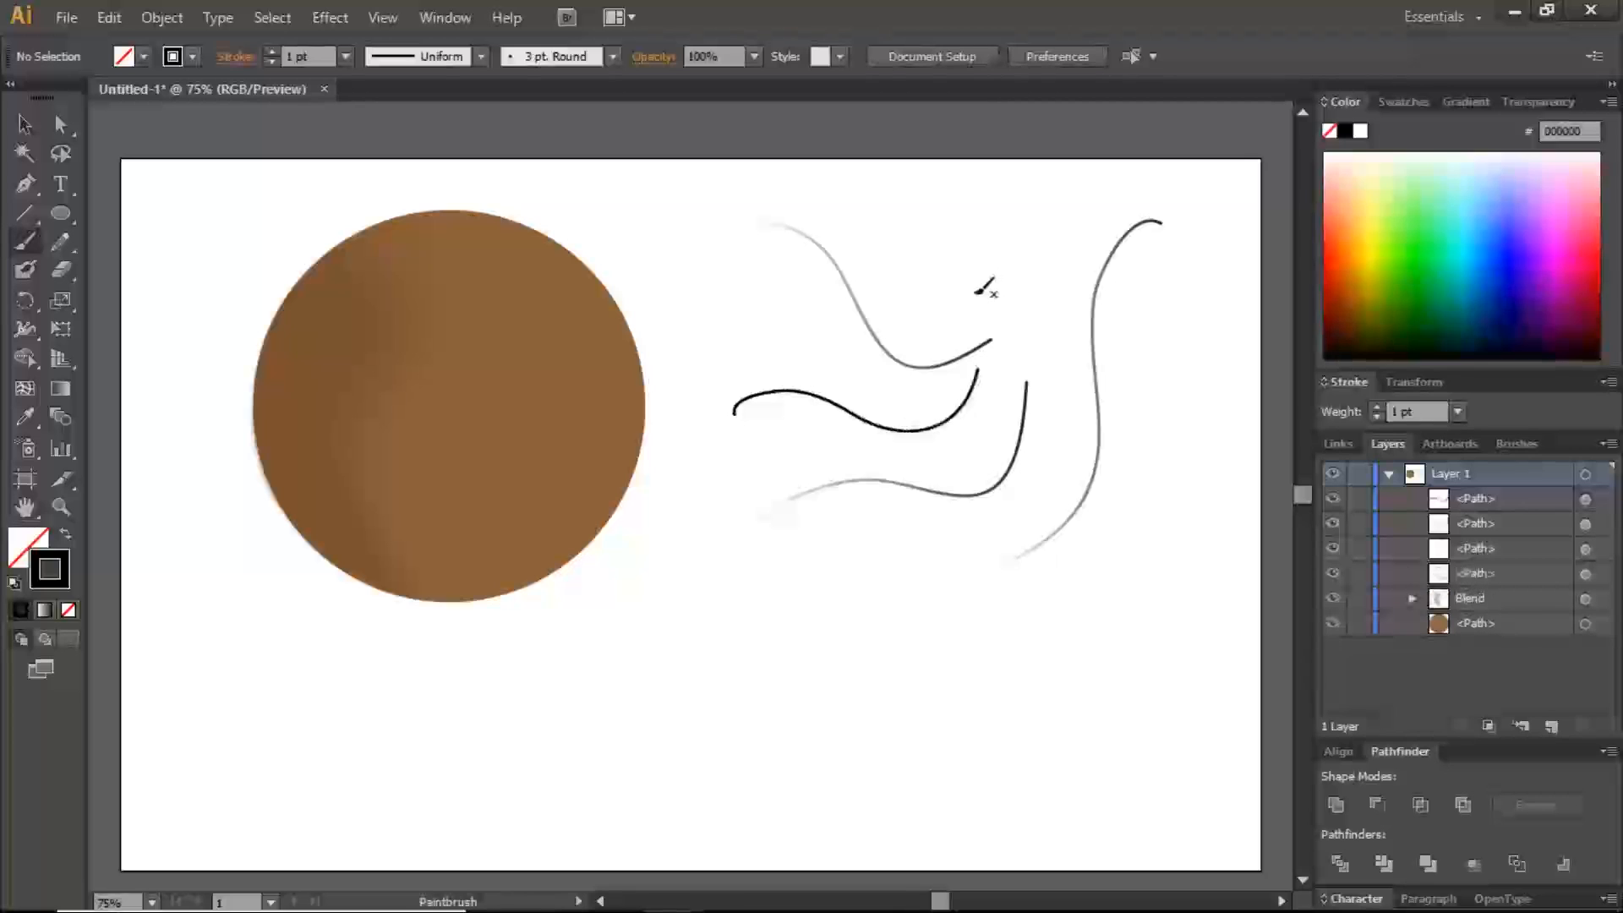
pyautogui.moveTo(888, 274); pyautogui.dragTo(1040, 303)
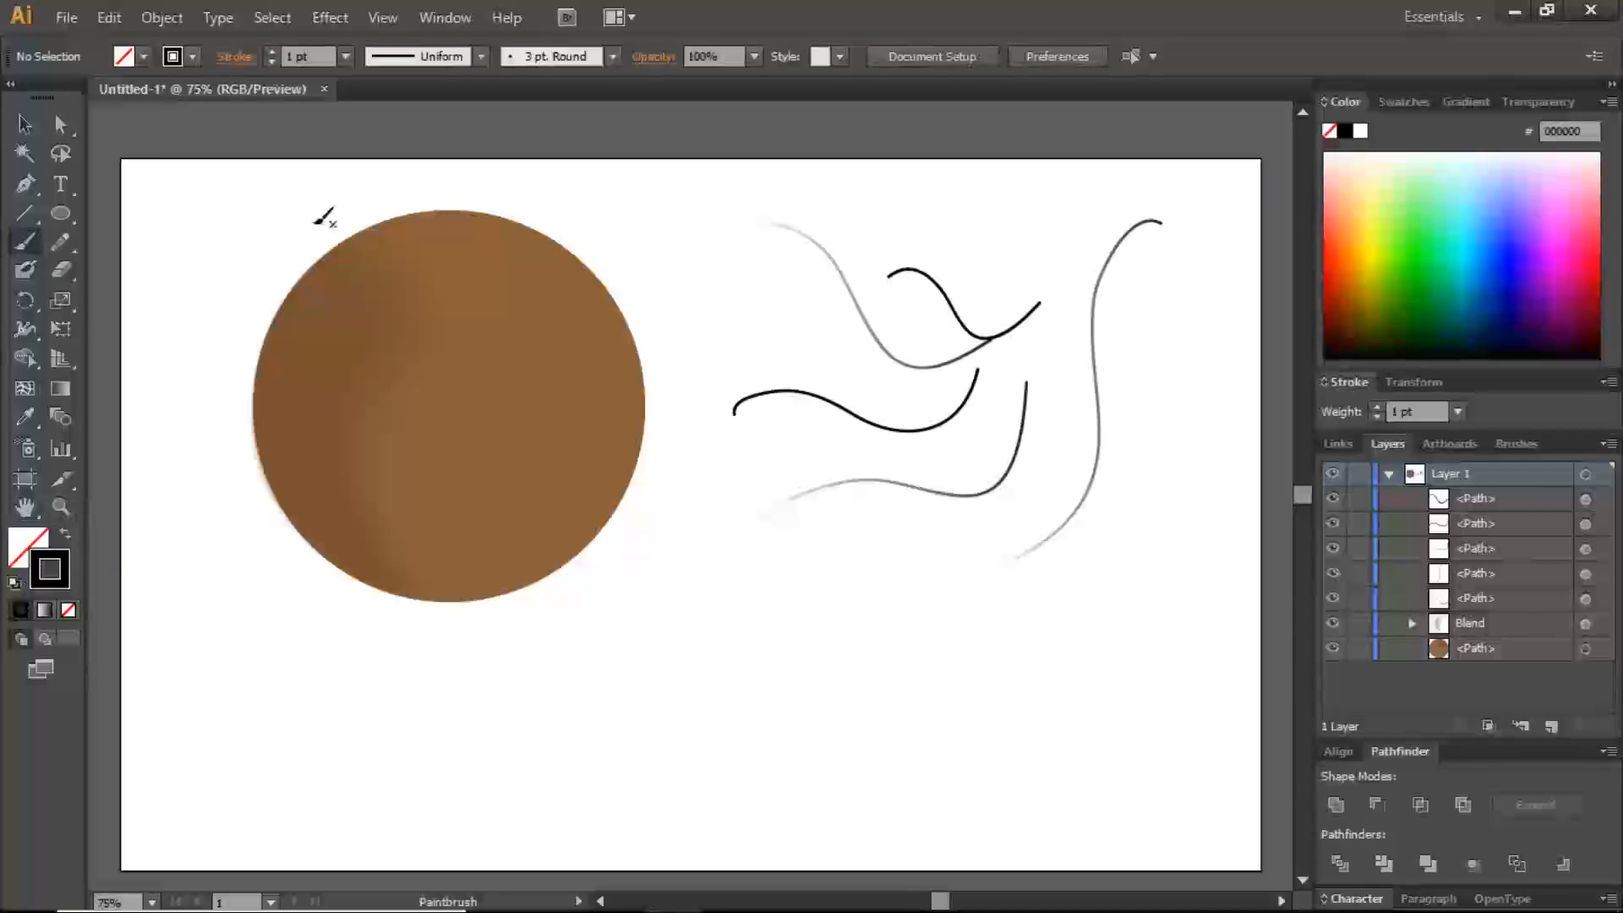
# - Reapply a linear gradient to the stroke and paint more short curved strokes near the upper black curve
pyautogui.click(1466, 101)
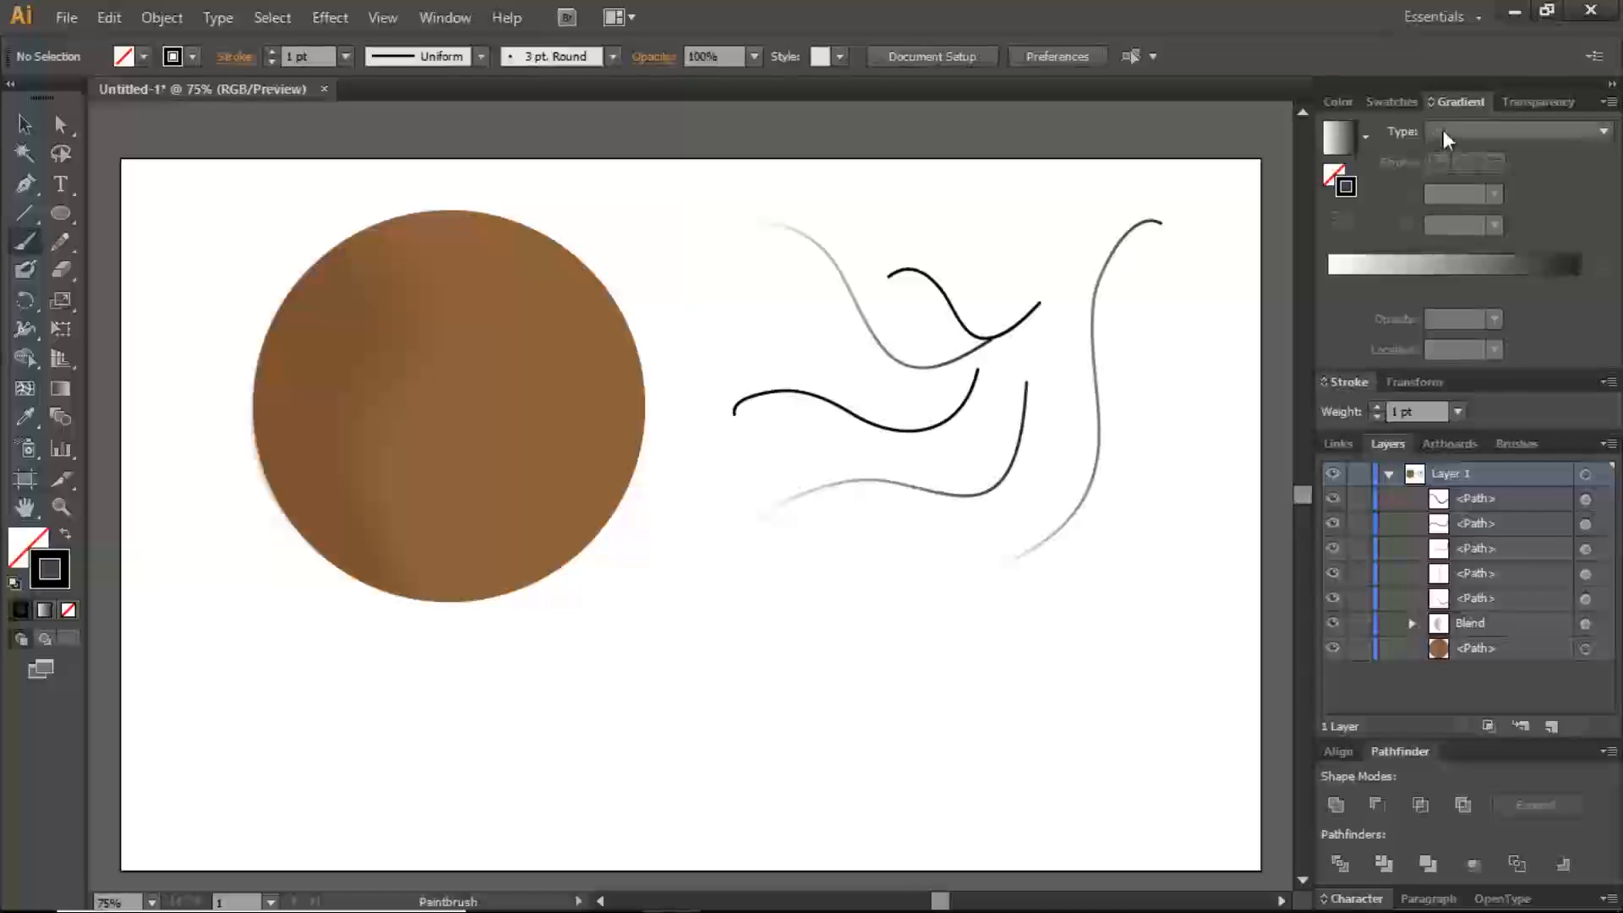
pyautogui.click(1442, 131)
pyautogui.click(1468, 160)
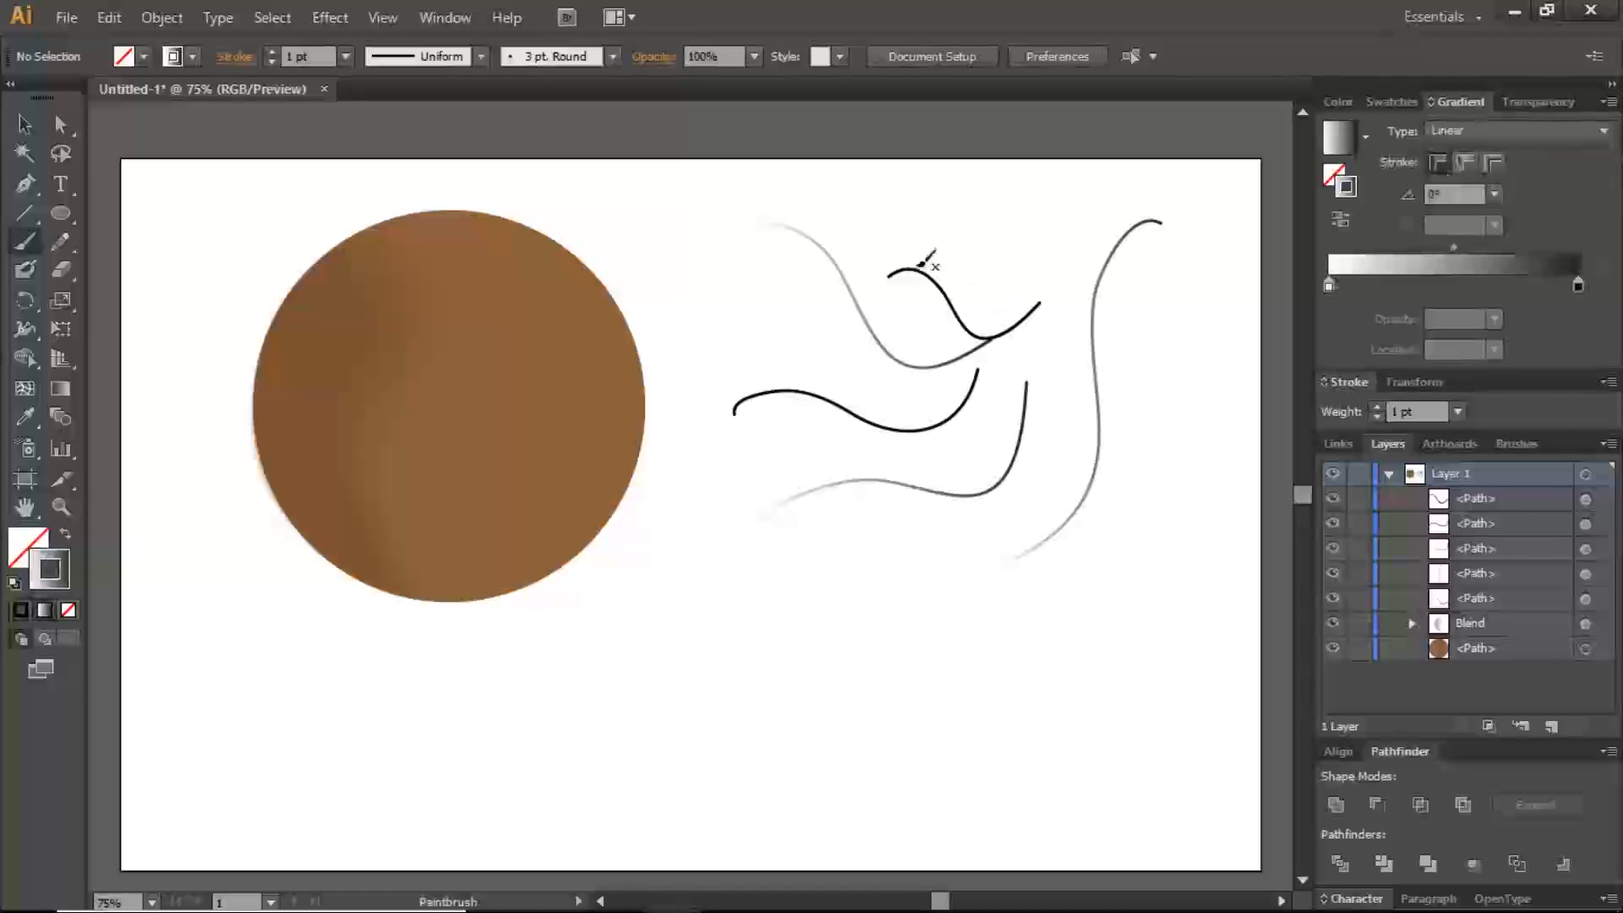
pyautogui.moveTo(885, 264)
pyautogui.mouseDown()
pyautogui.moveTo(1019, 307)
pyautogui.moveTo(1046, 269)
pyautogui.mouseUp()
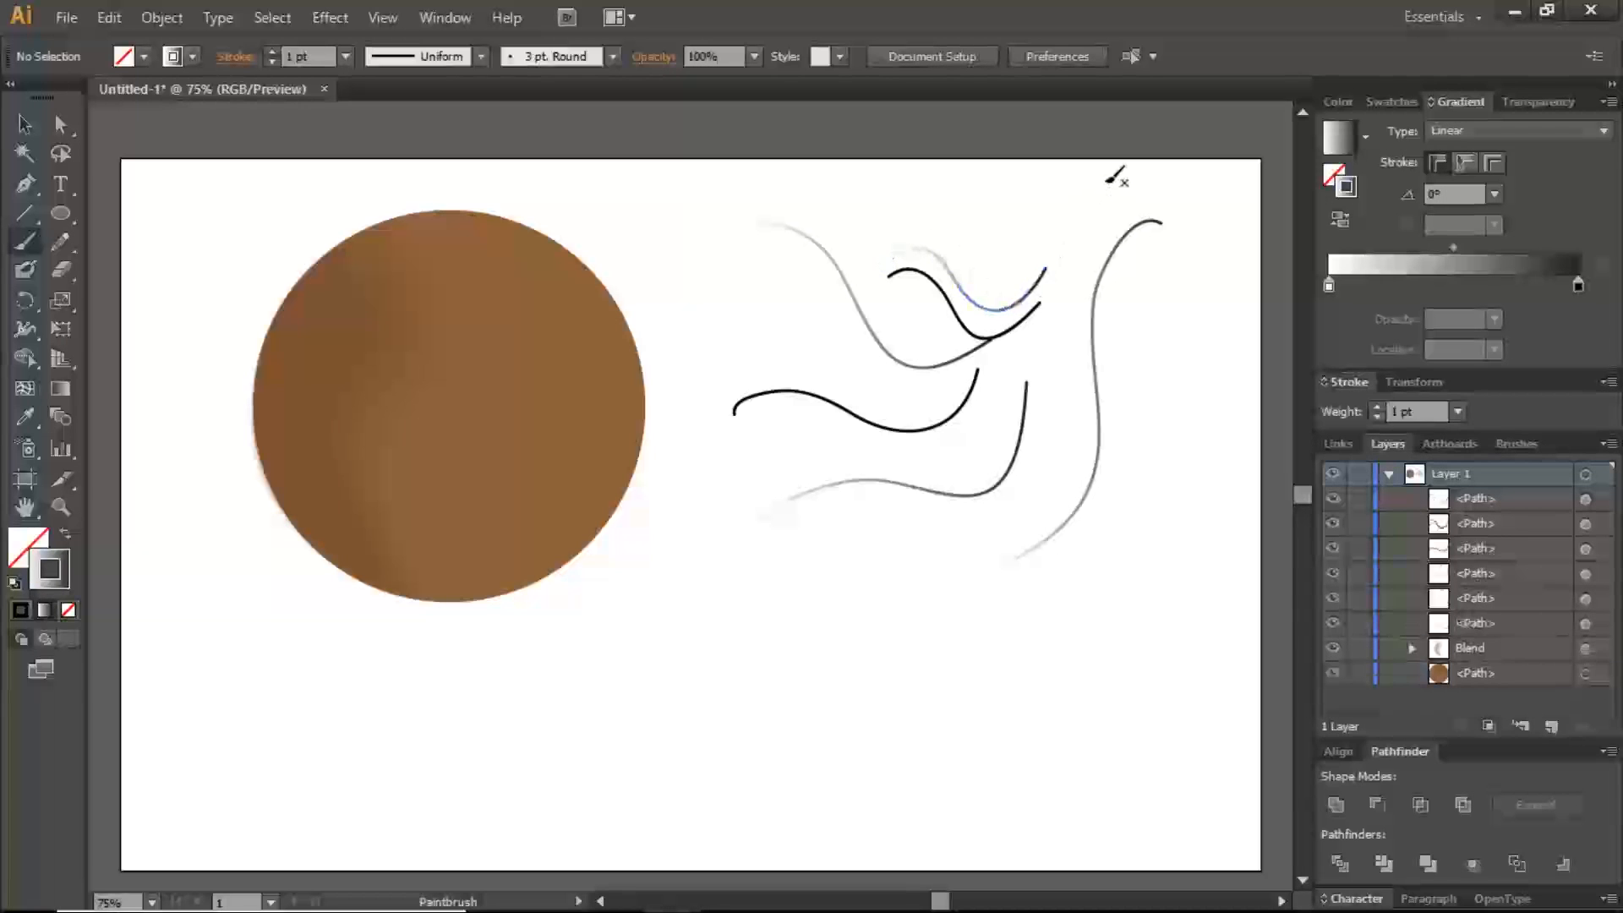
pyautogui.moveTo(981, 270)
pyautogui.mouseDown()
pyautogui.moveTo(1056, 156)
pyautogui.moveTo(1101, 199)
pyautogui.mouseUp()
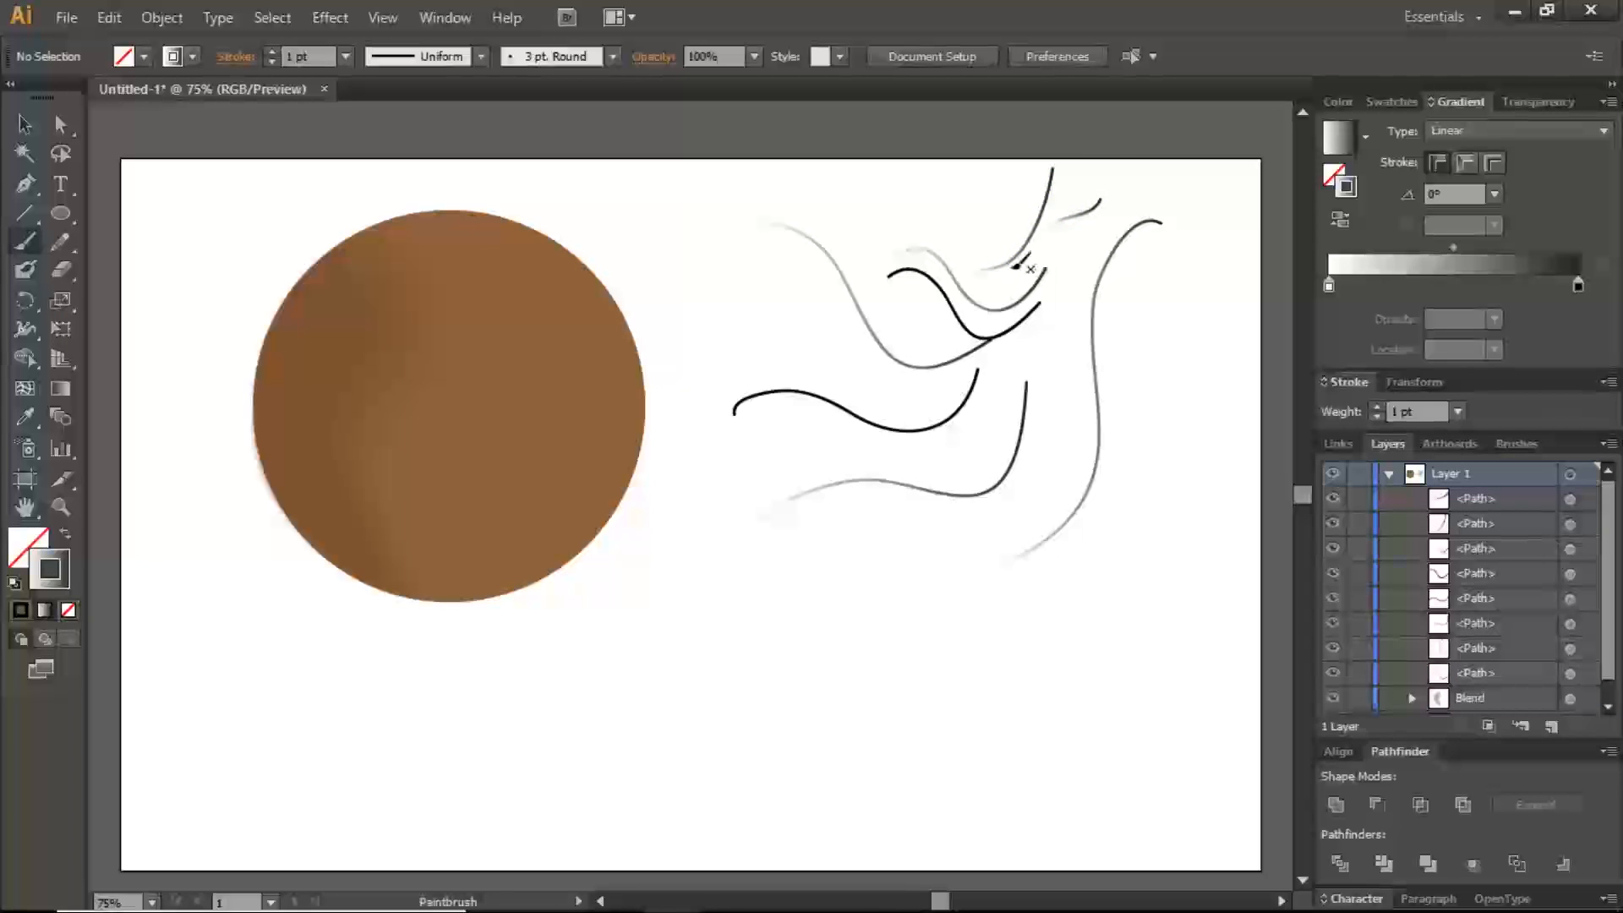
# - Delete all the practice brush strokes beside the circle and lock the linked portrait photo
pyautogui.press('v')
pyautogui.moveTo(720, 197)
pyautogui.mouseDown()
pyautogui.moveTo(1015, 389)
pyautogui.moveTo(1152, 553)
pyautogui.mouseUp()
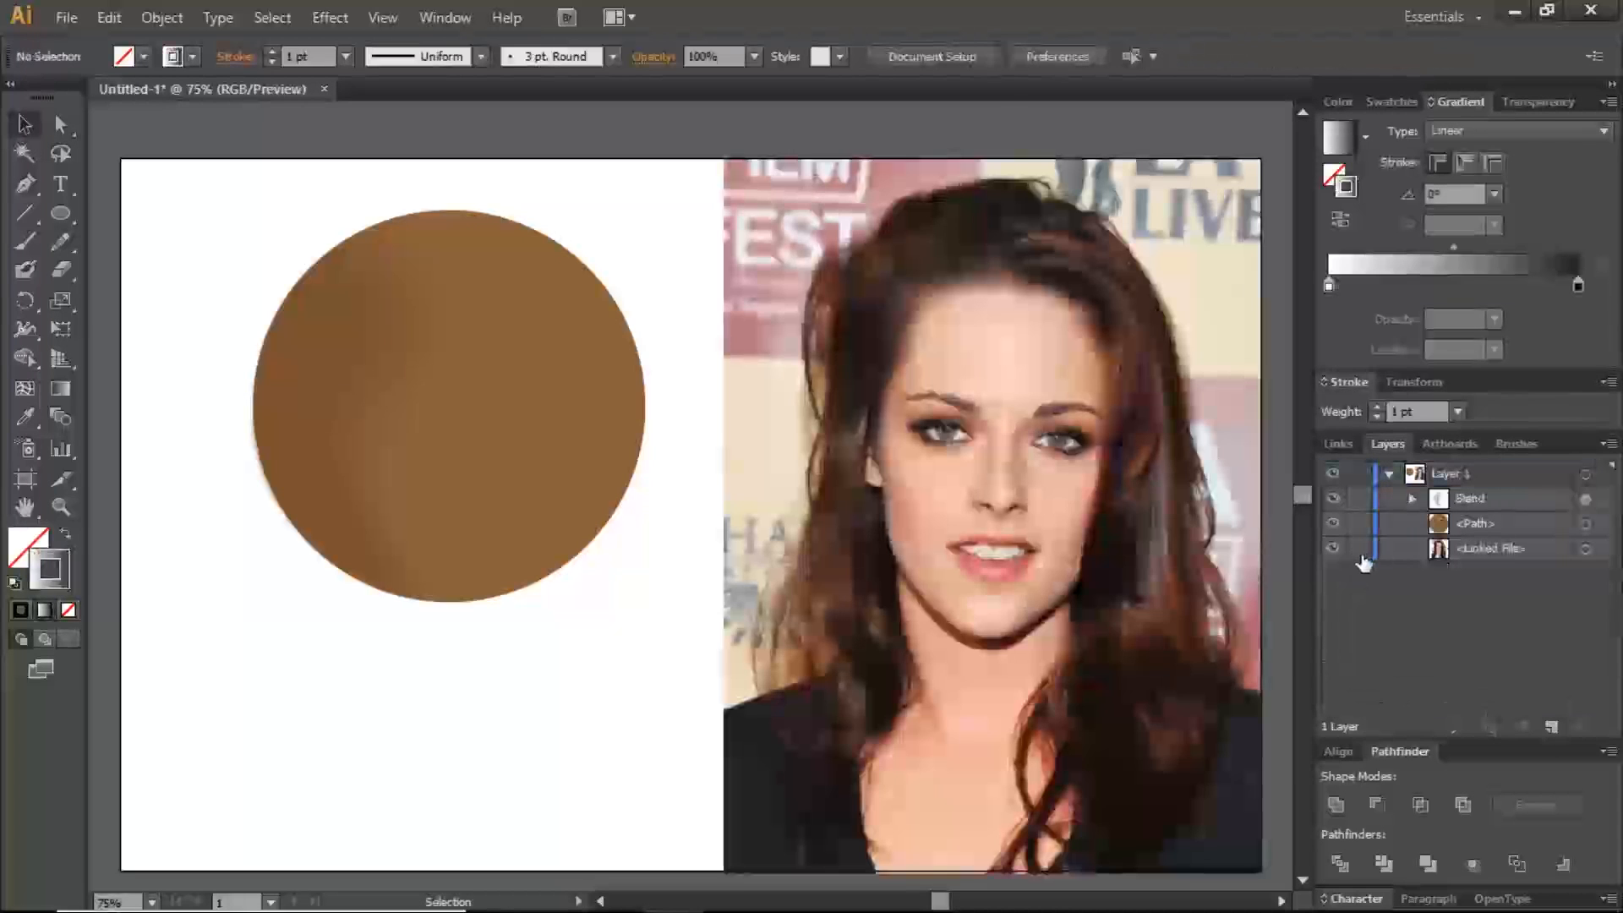
pyautogui.click(1359, 549)
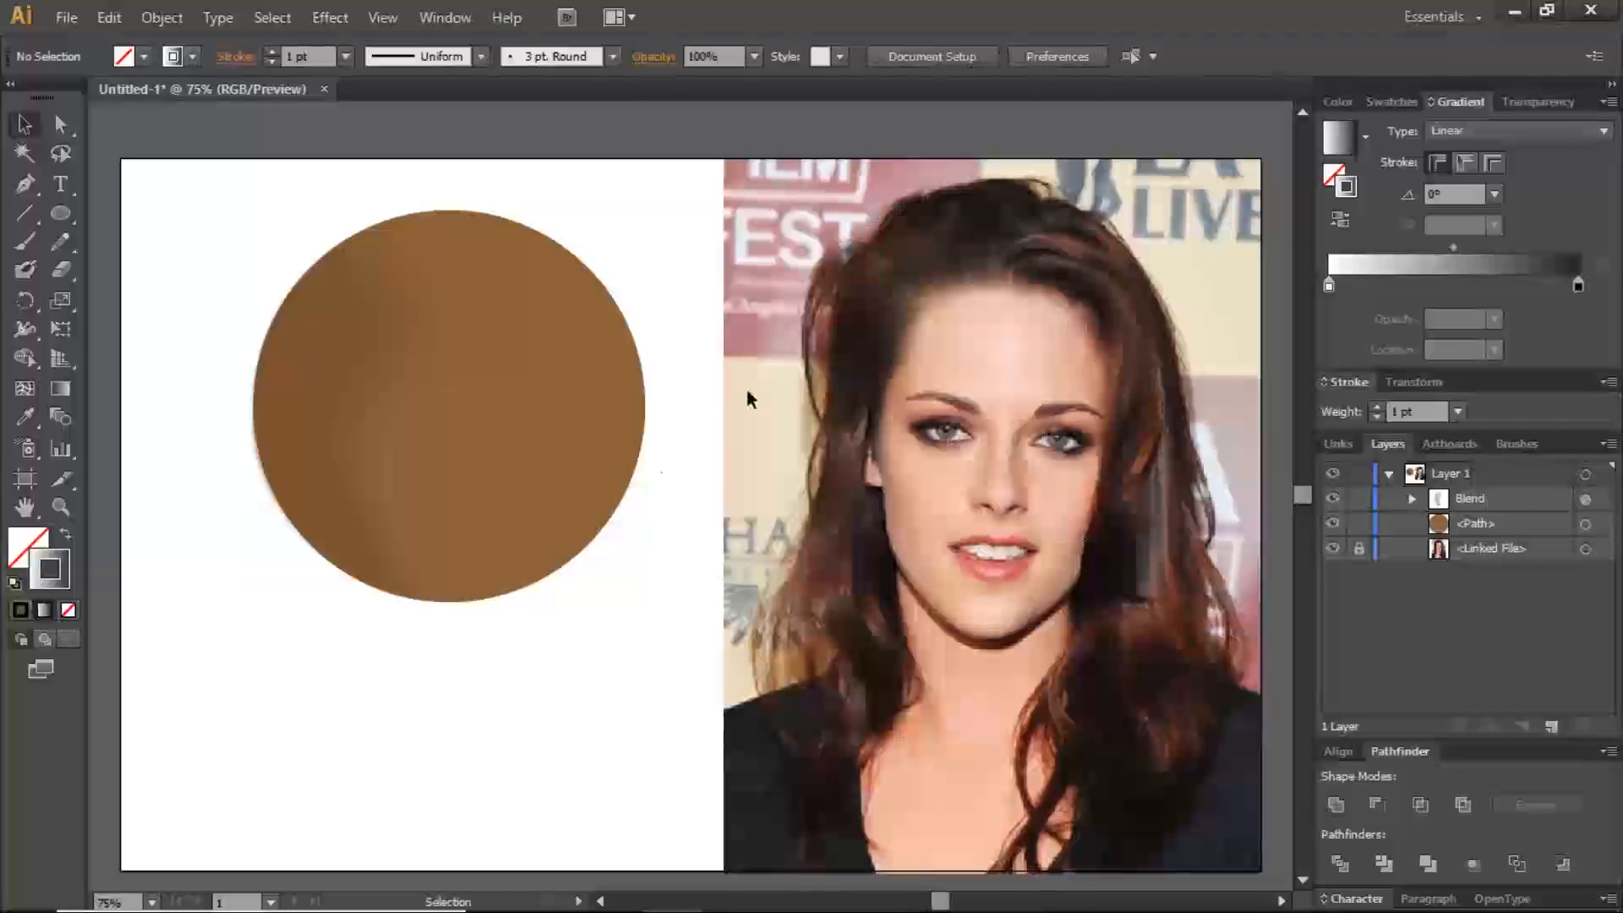
# - Sample reddish brown 79513d and dark brown 372c29 from the portrait's hair and add both to the bright colour swatch group
pyautogui.click(24, 243)
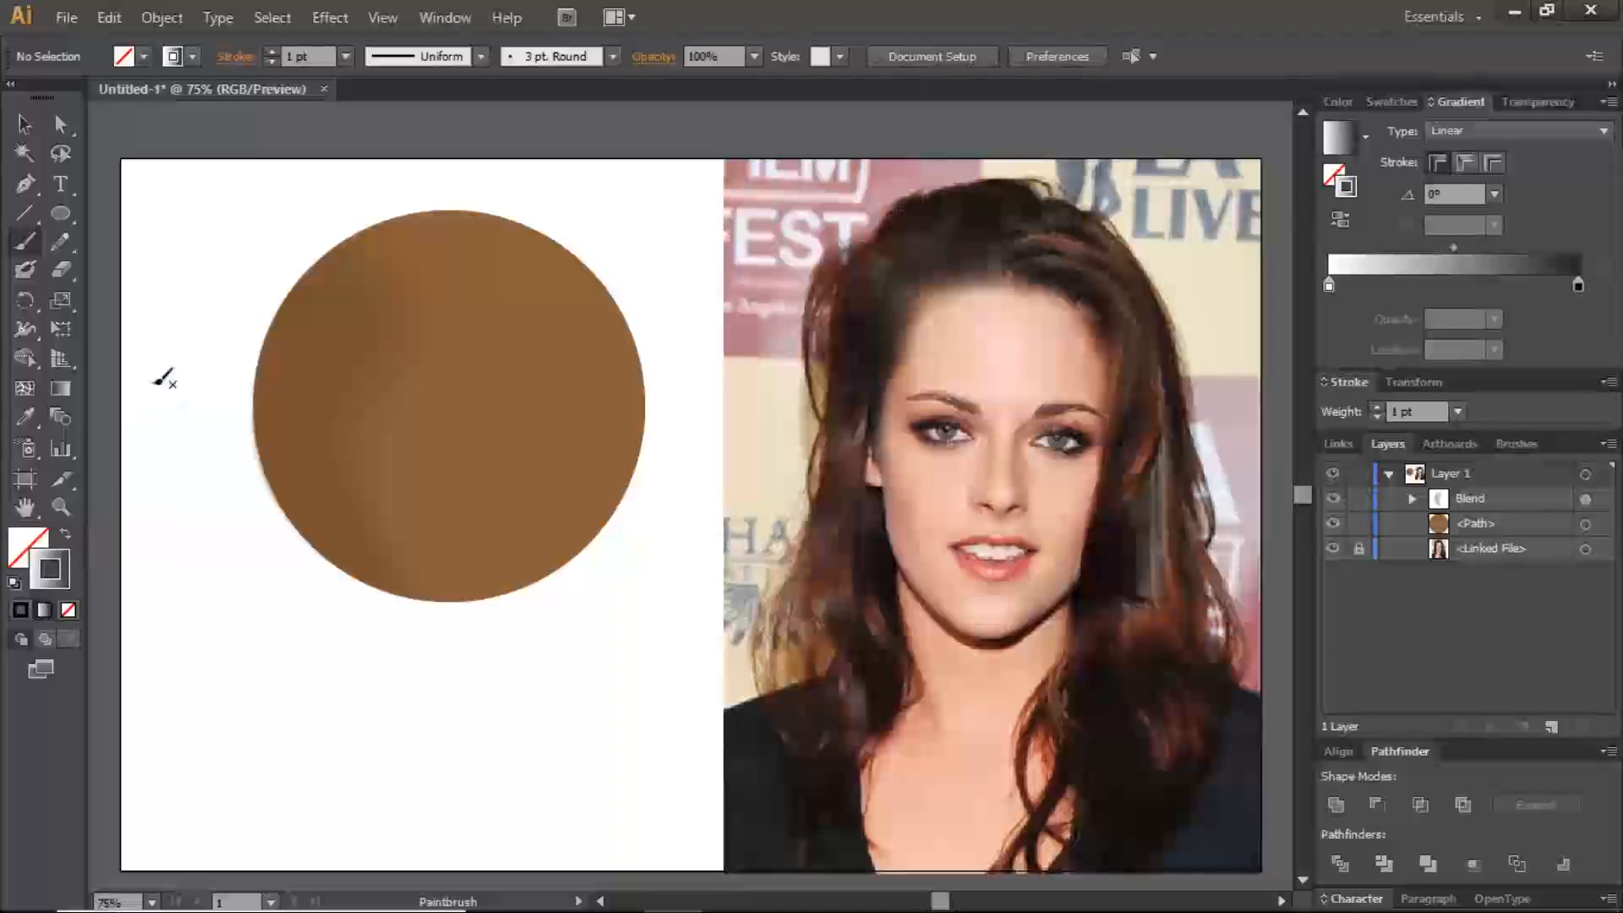
pyautogui.click(23, 427)
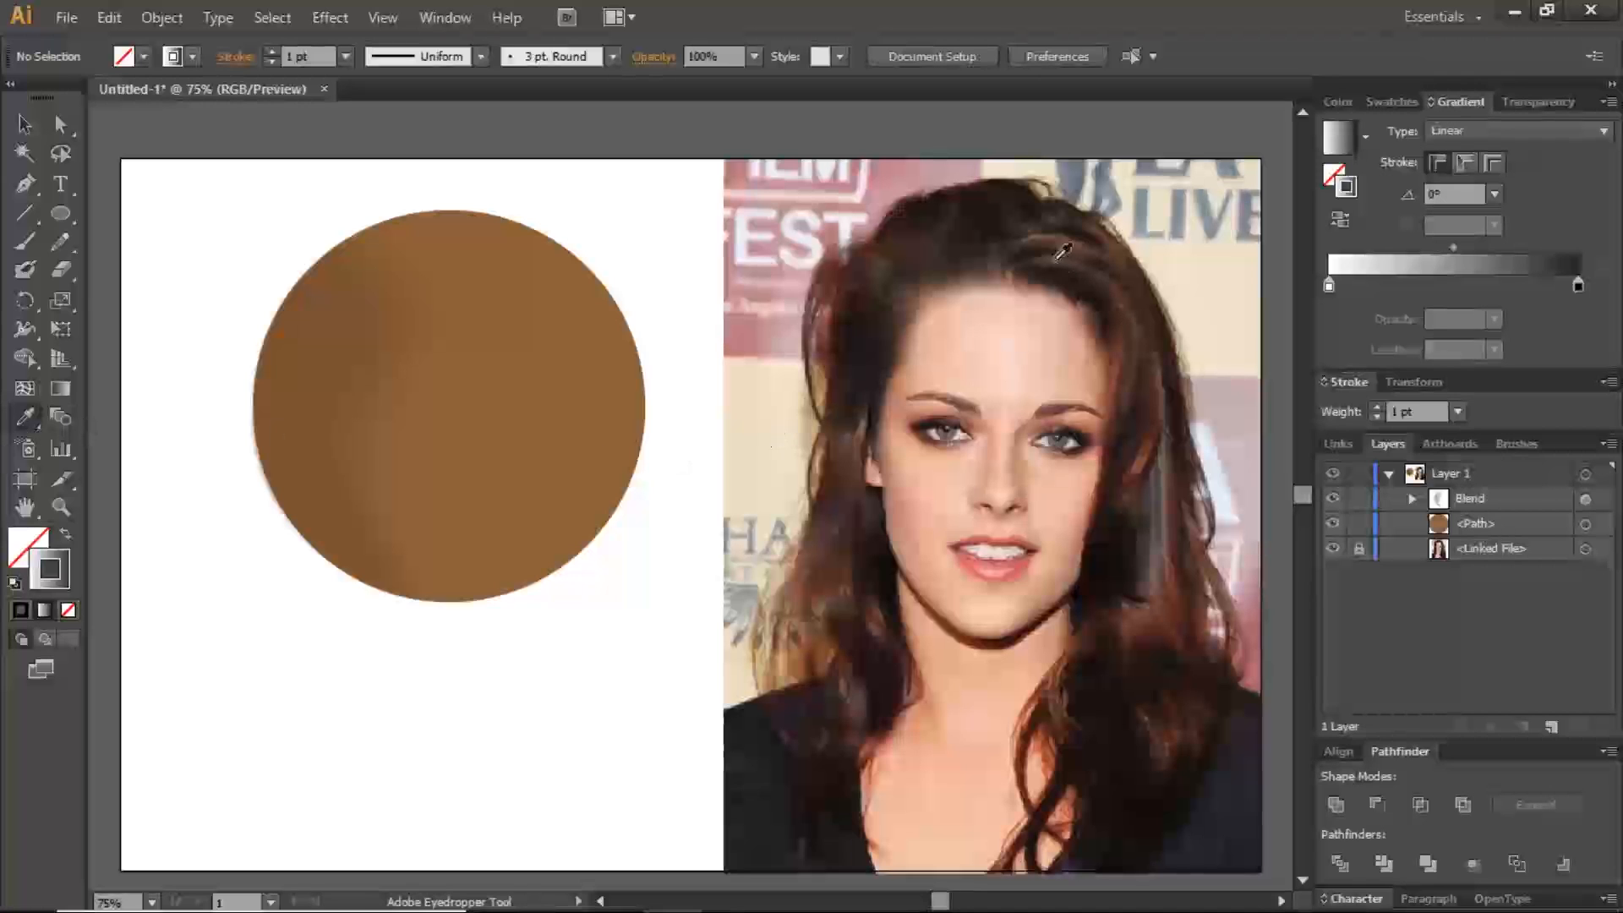
pyautogui.click(1061, 226)
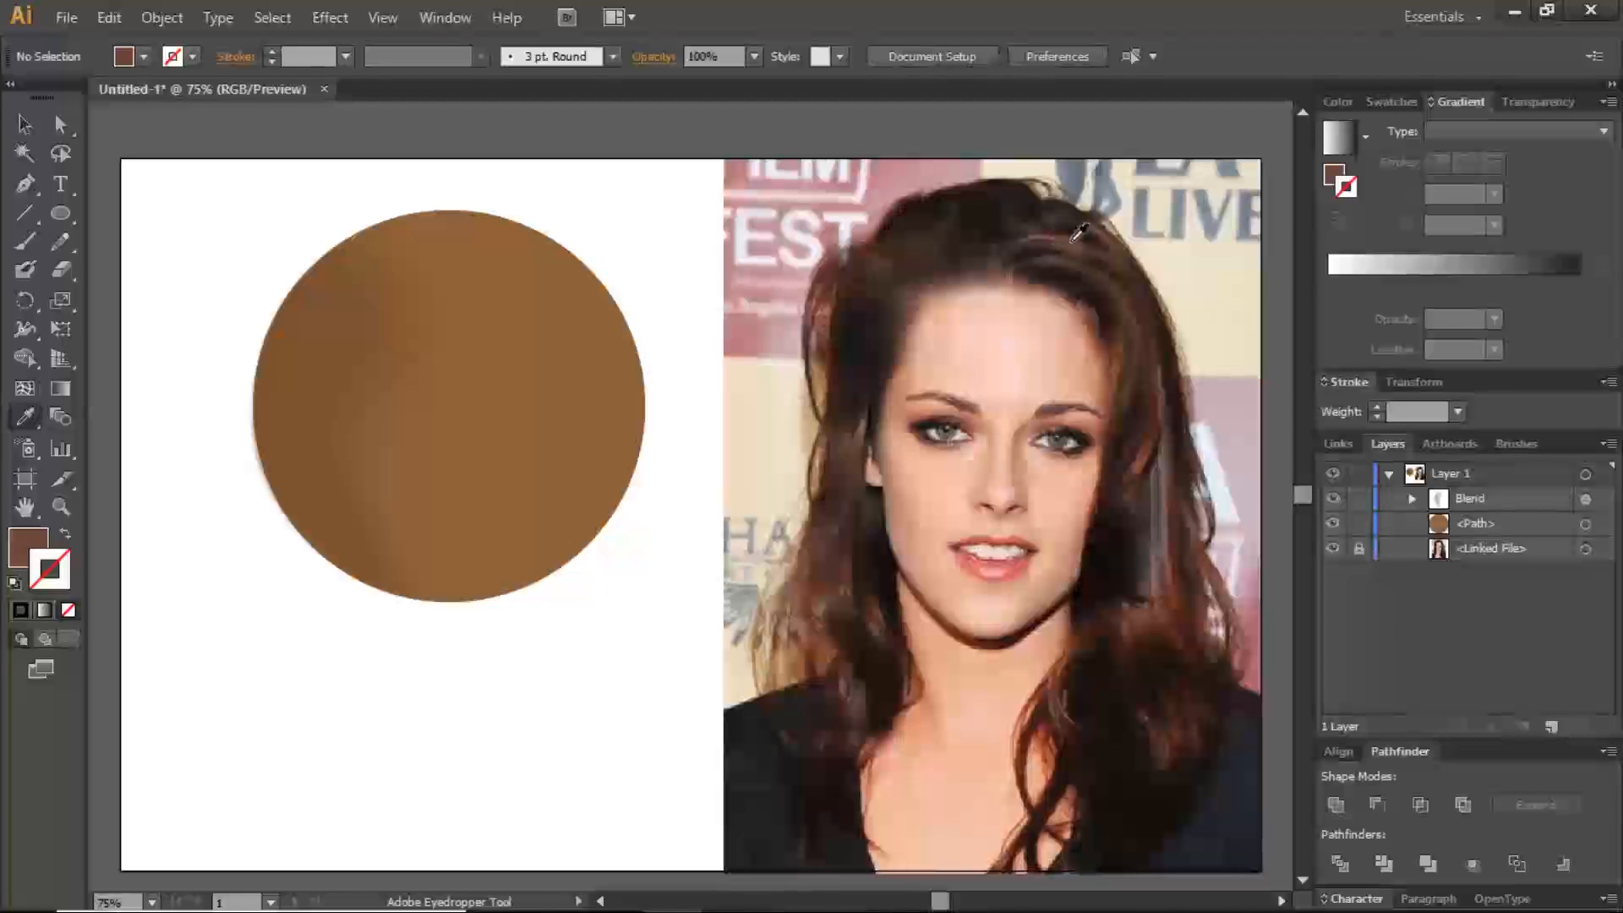
pyautogui.click(1067, 237)
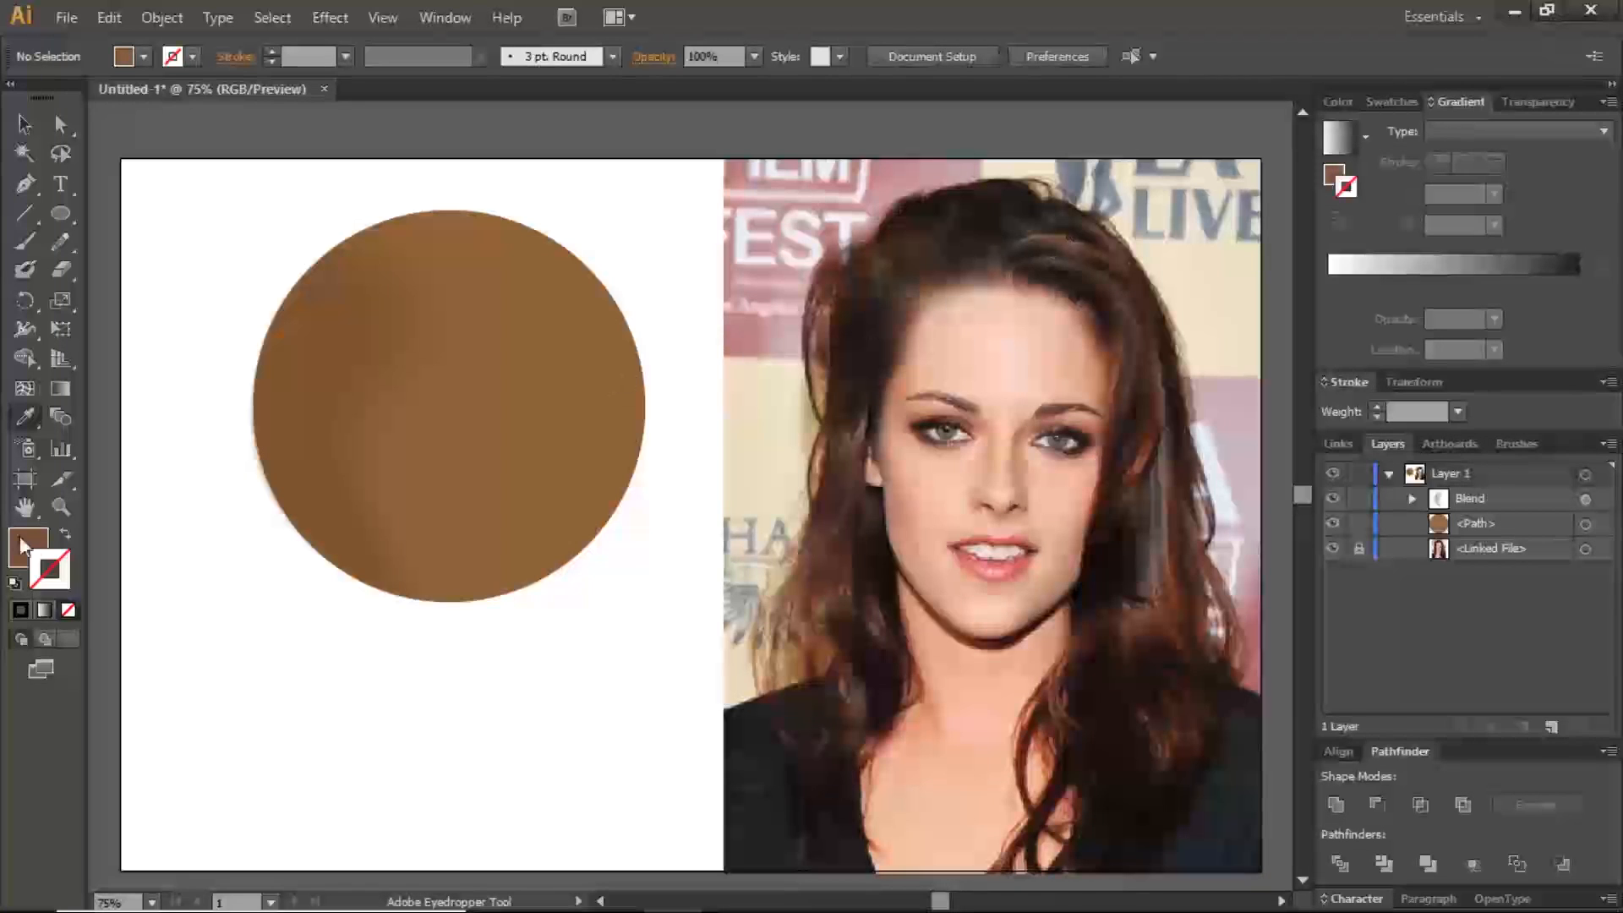
pyautogui.click(47, 555)
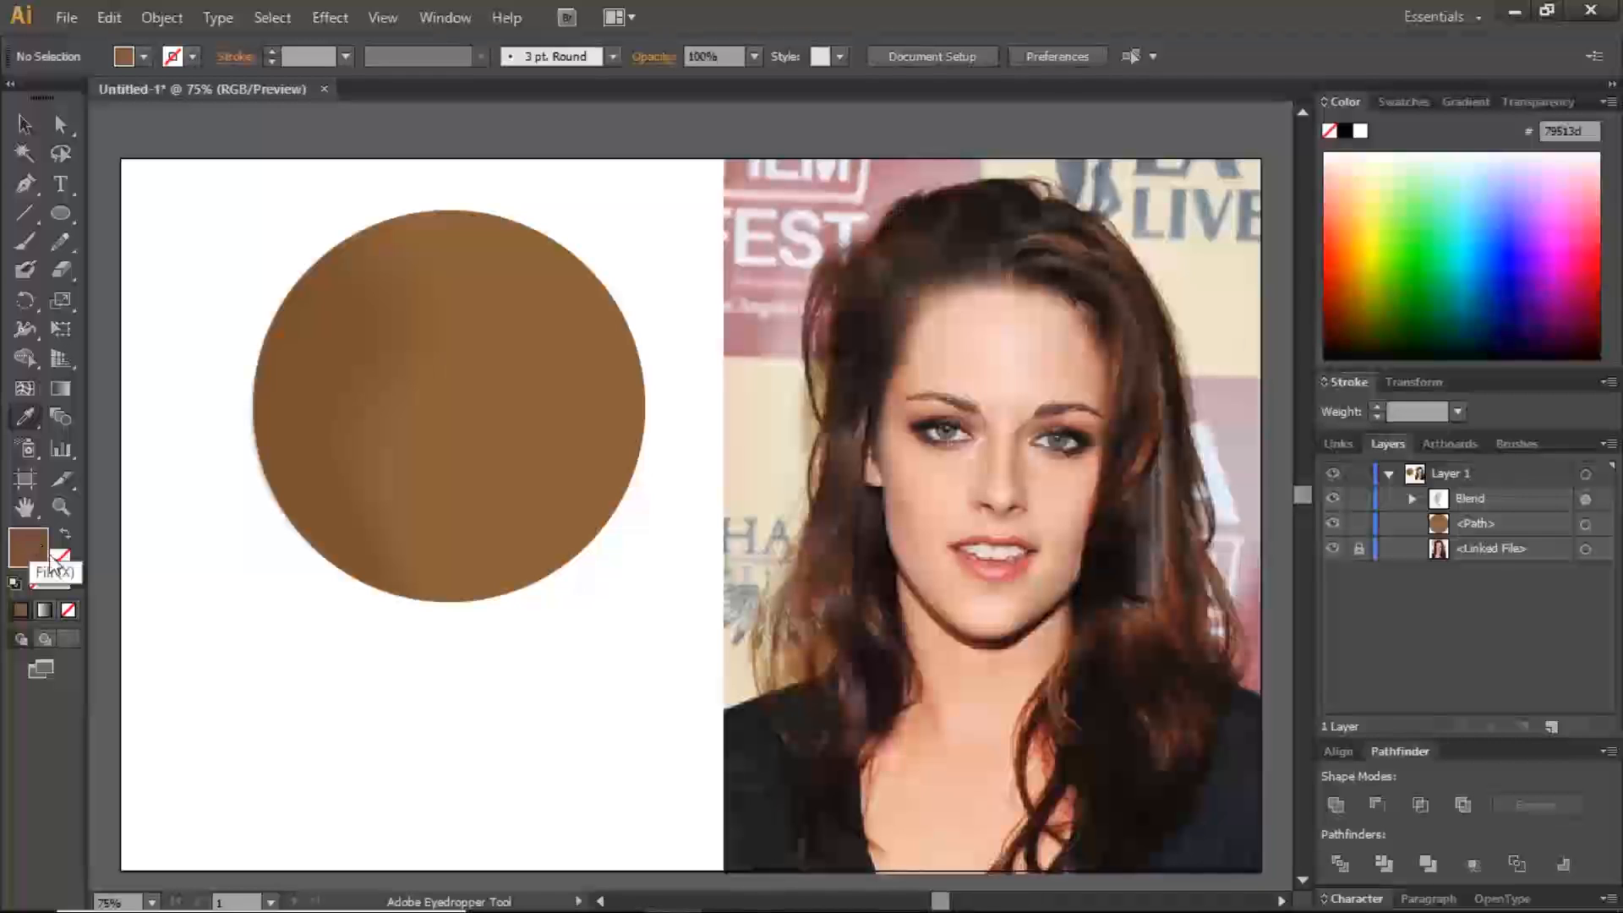
pyautogui.moveTo(37, 549); pyautogui.dragTo(1447, 222)
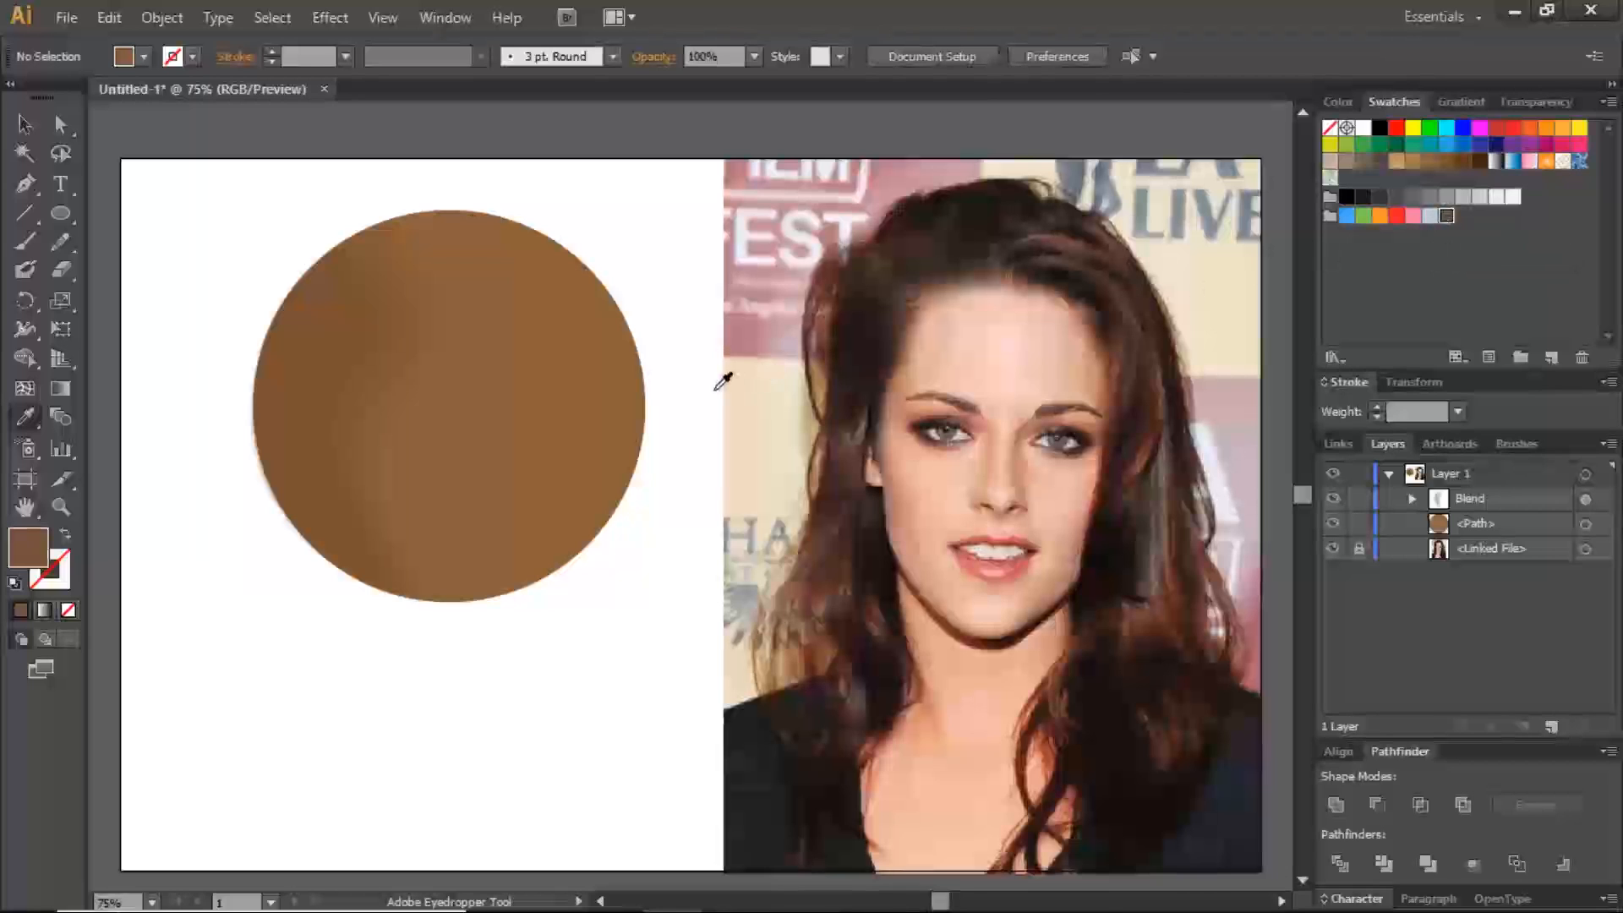
pyautogui.click(1026, 243)
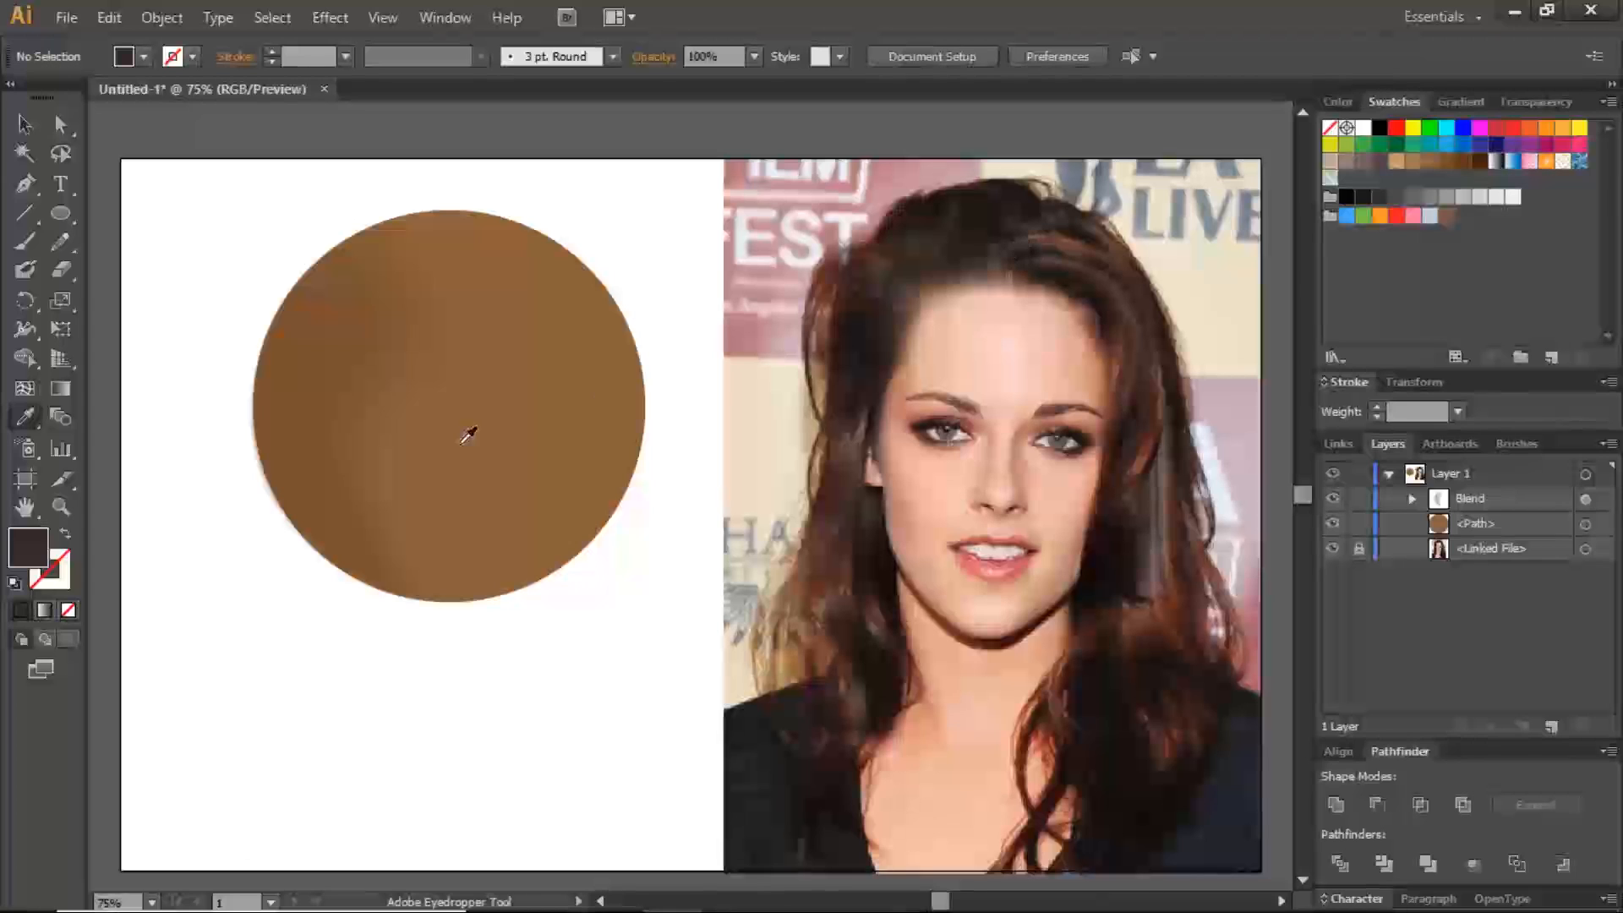
pyautogui.moveTo(29, 558); pyautogui.dragTo(1463, 216)
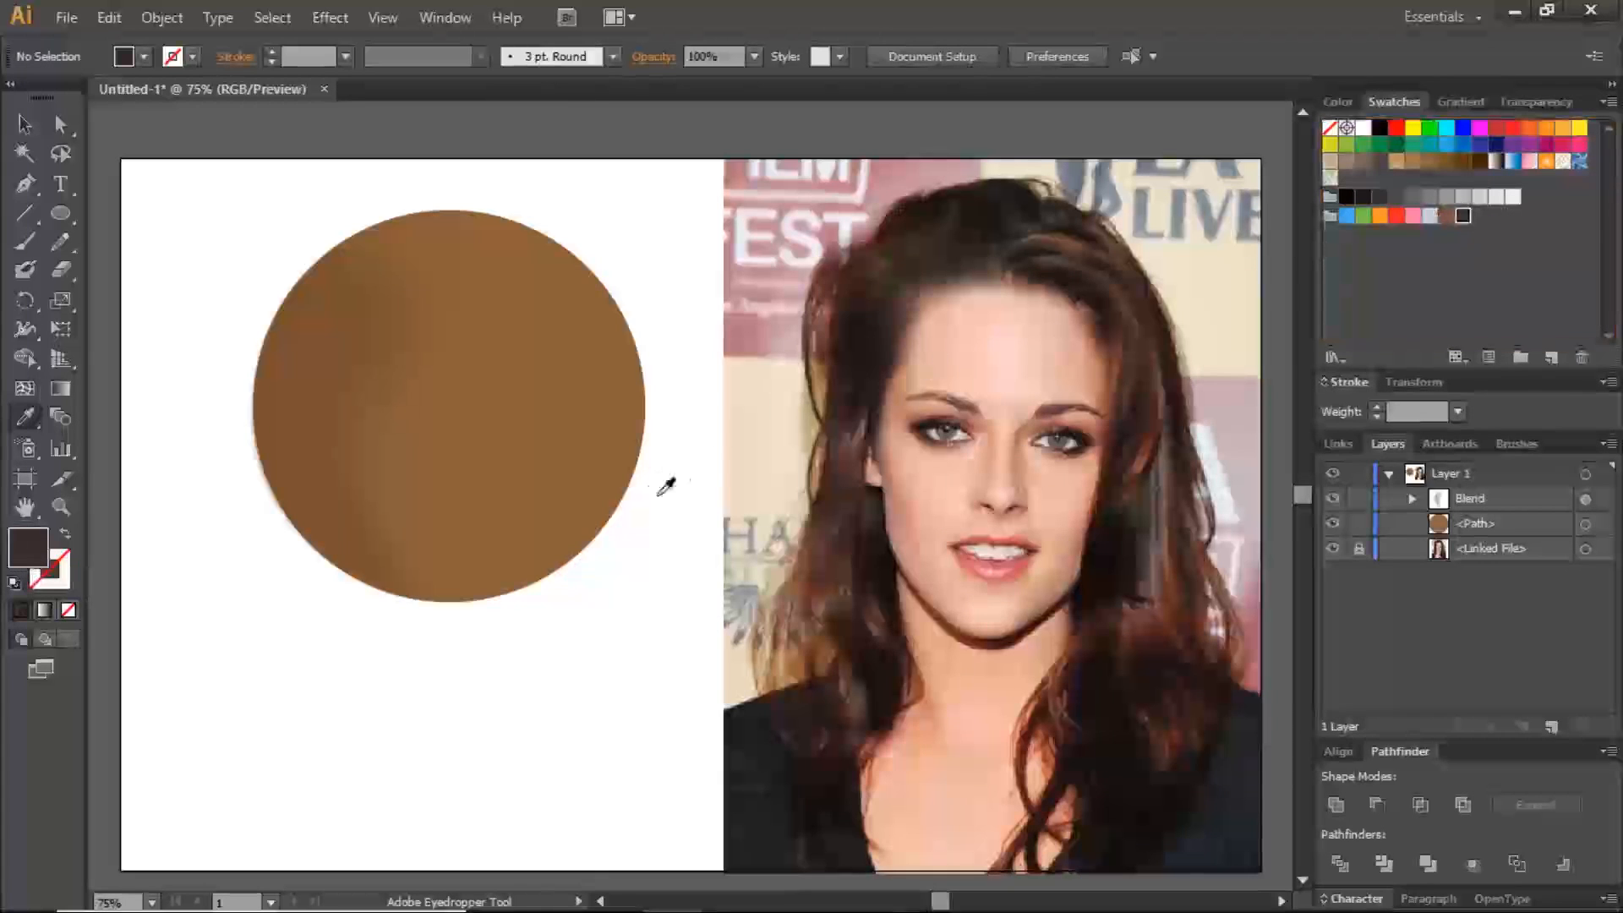
# - Swap fill and stroke so the fill is none, and apply a linear gradient to the stroke
pyautogui.click(1459, 100)
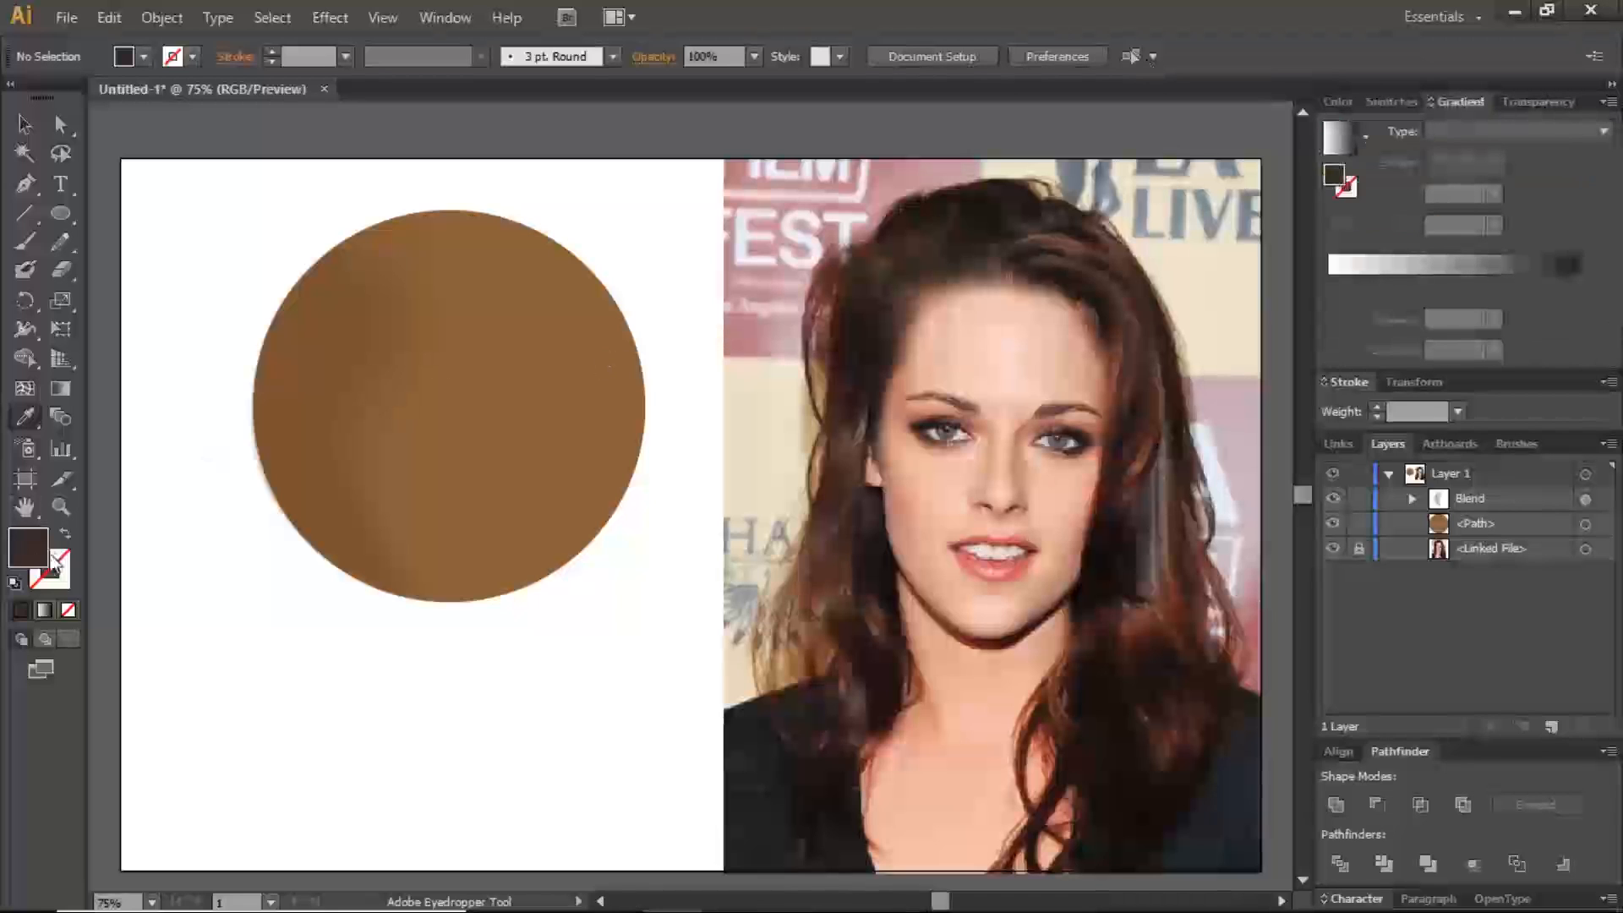
pyautogui.click(66, 536)
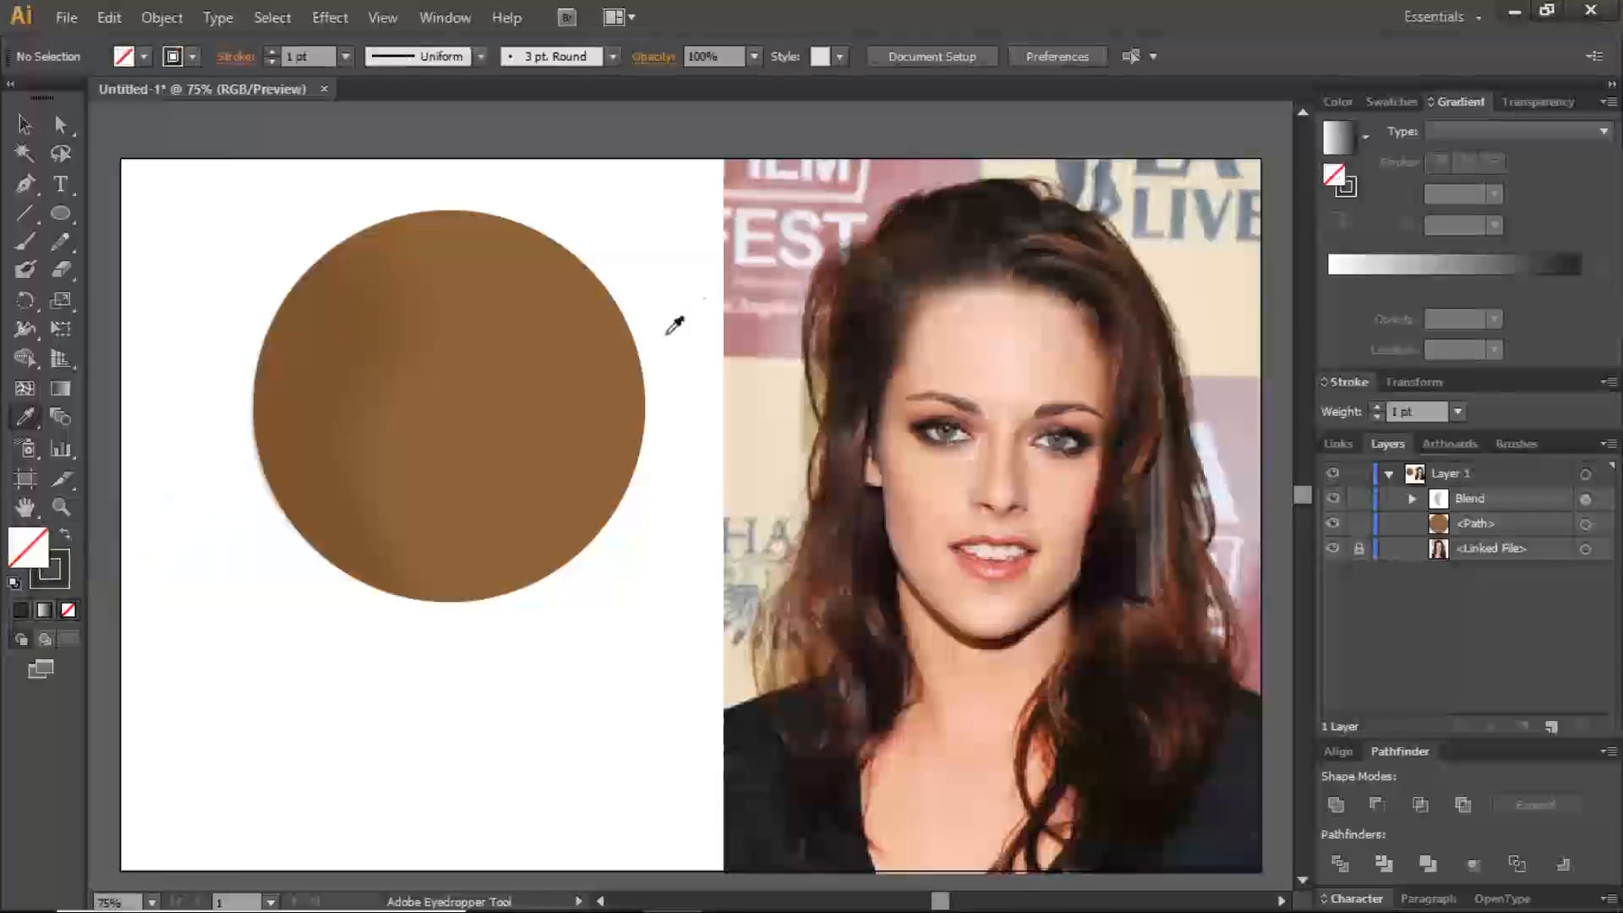
pyautogui.click(47, 573)
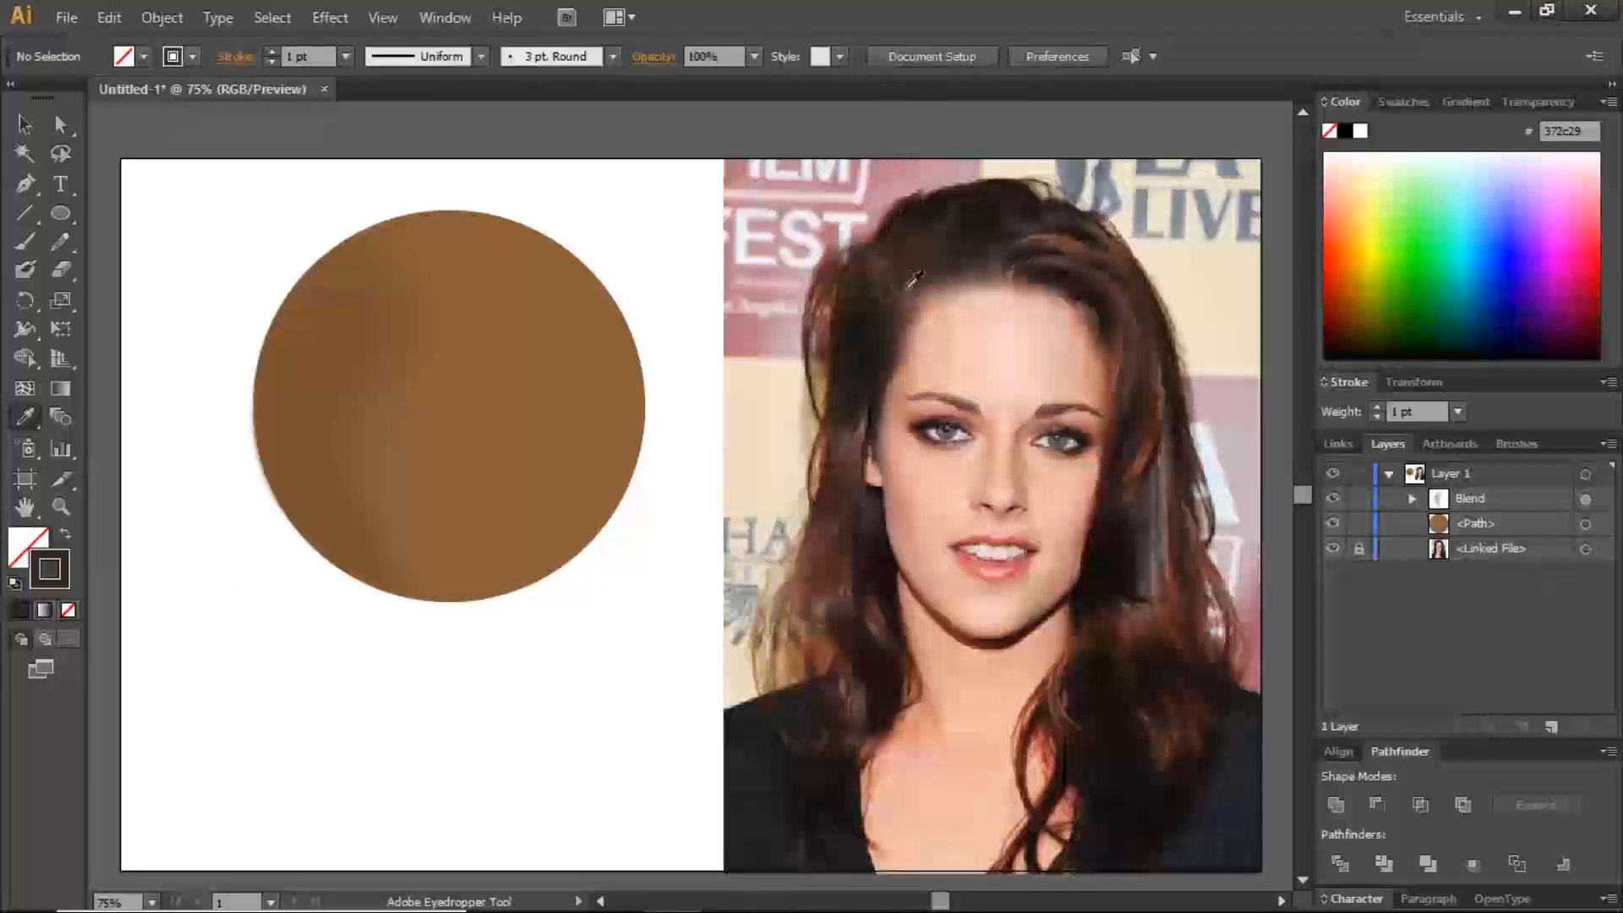
pyautogui.click(1449, 100)
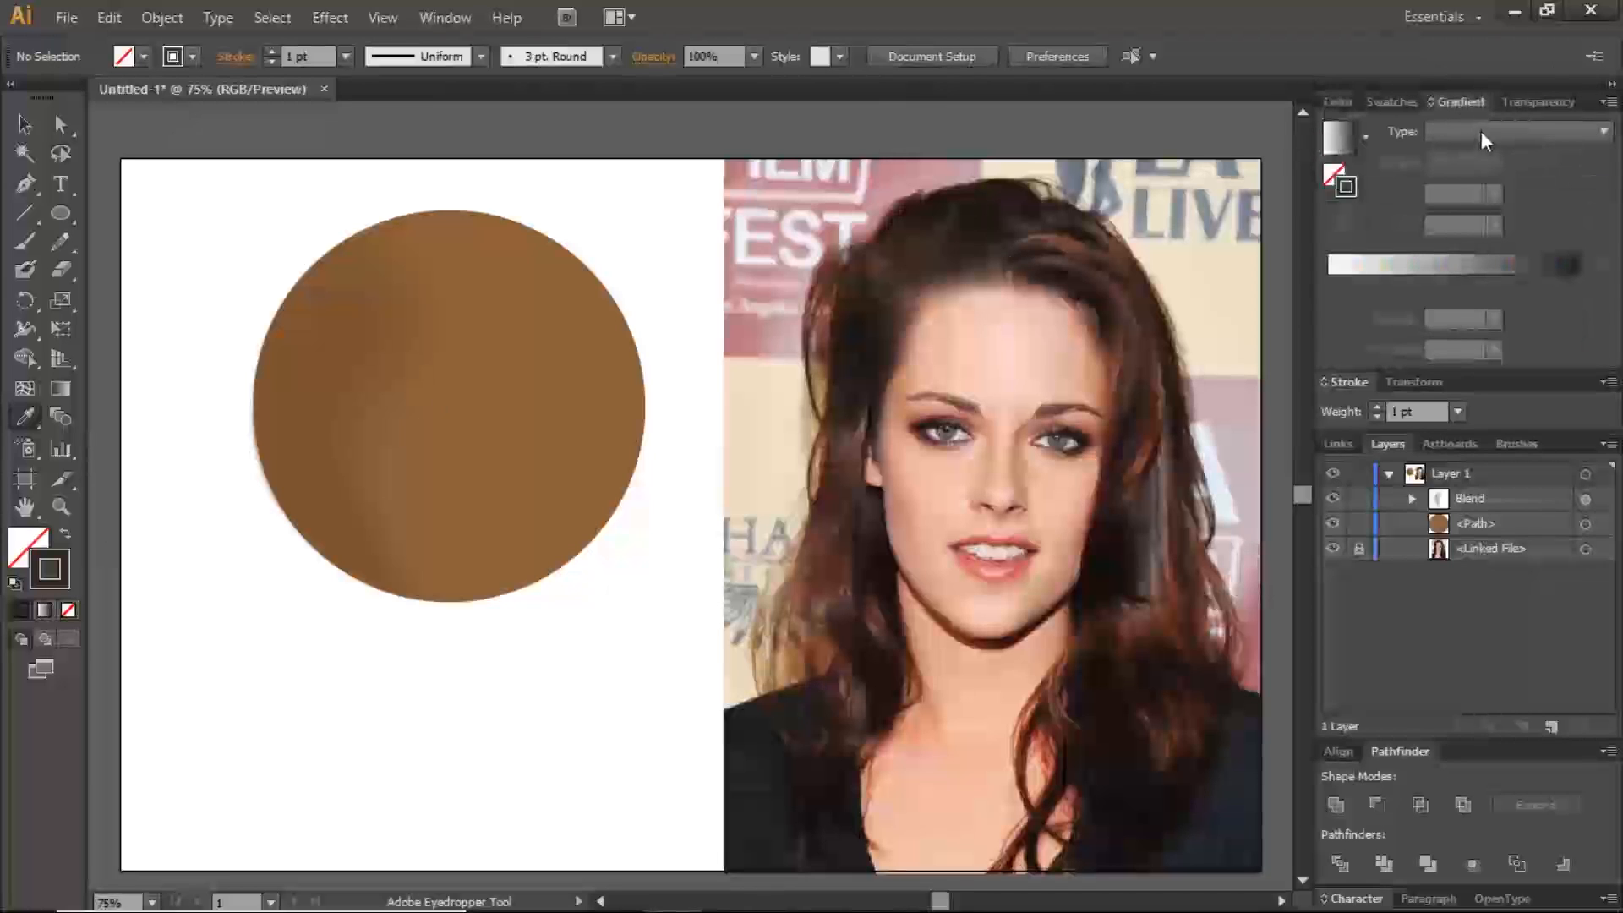
pyautogui.click(1479, 130)
pyautogui.click(1465, 160)
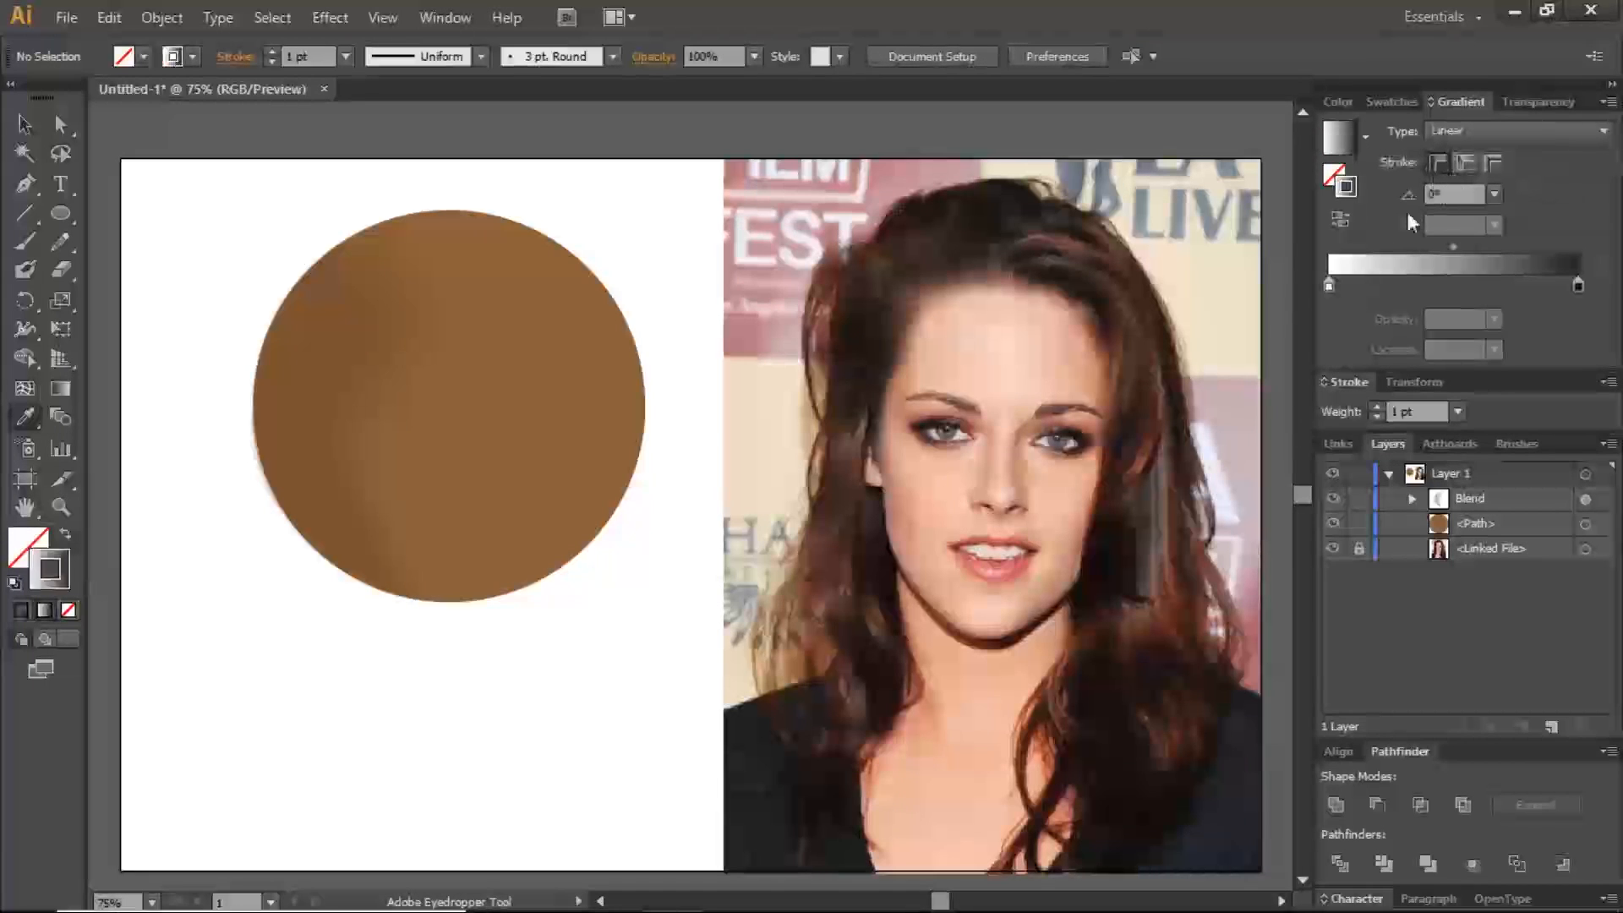
# - Set the stroke gradient's start stop to the sampled dark brown and its end stop to the sampled reddish brown
pyautogui.click(1327, 286)
pyautogui.doubleClick(1327, 286)
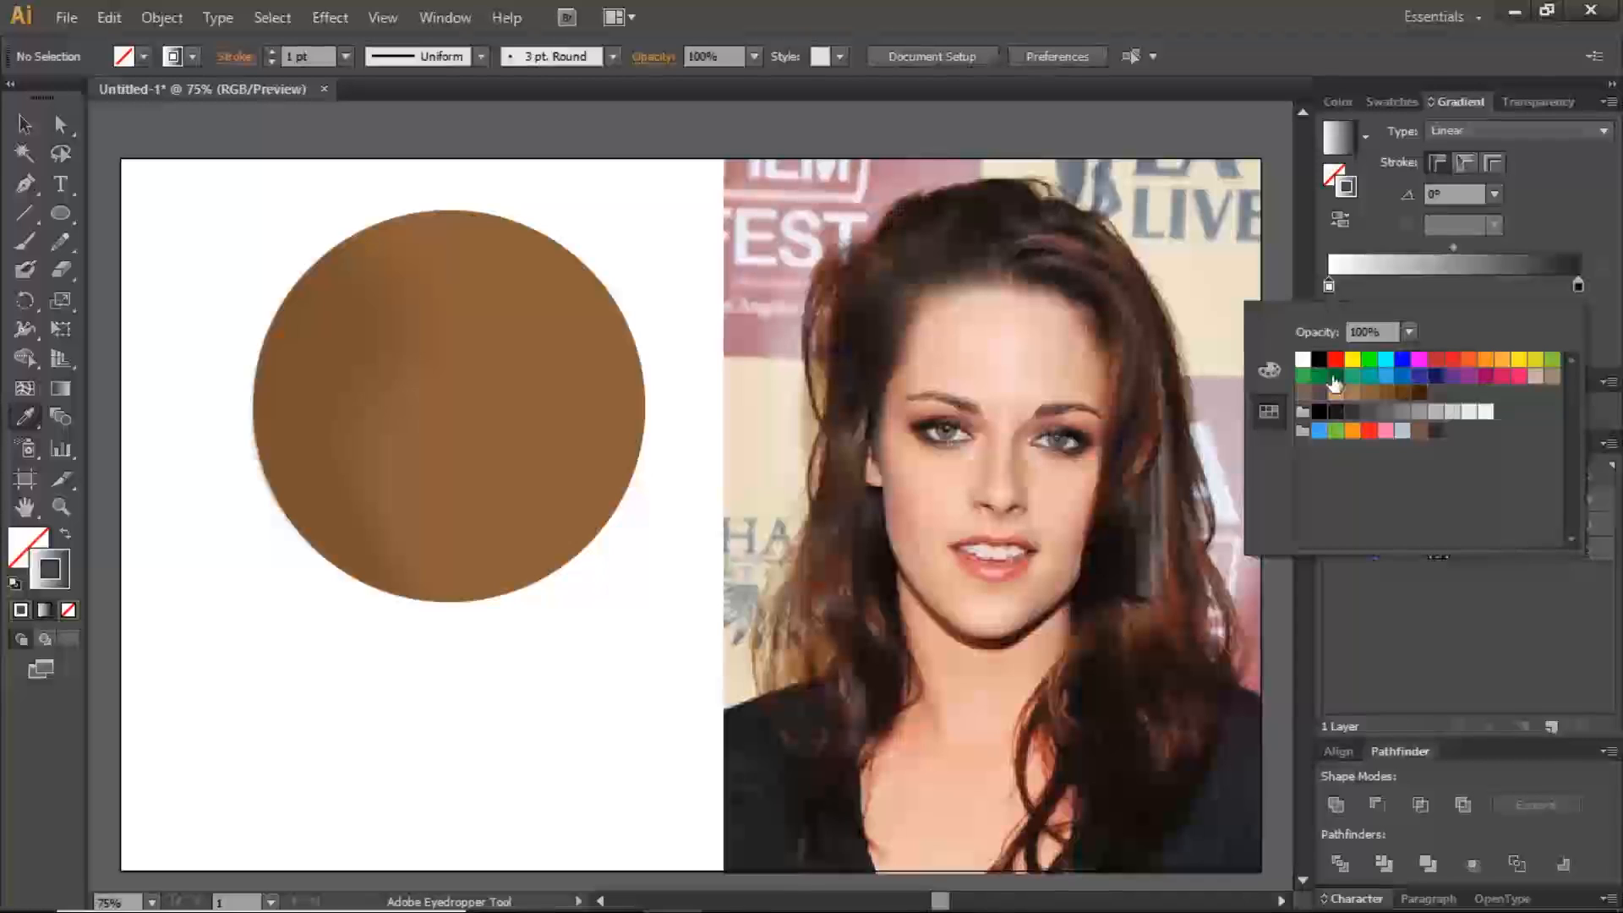
pyautogui.click(1422, 435)
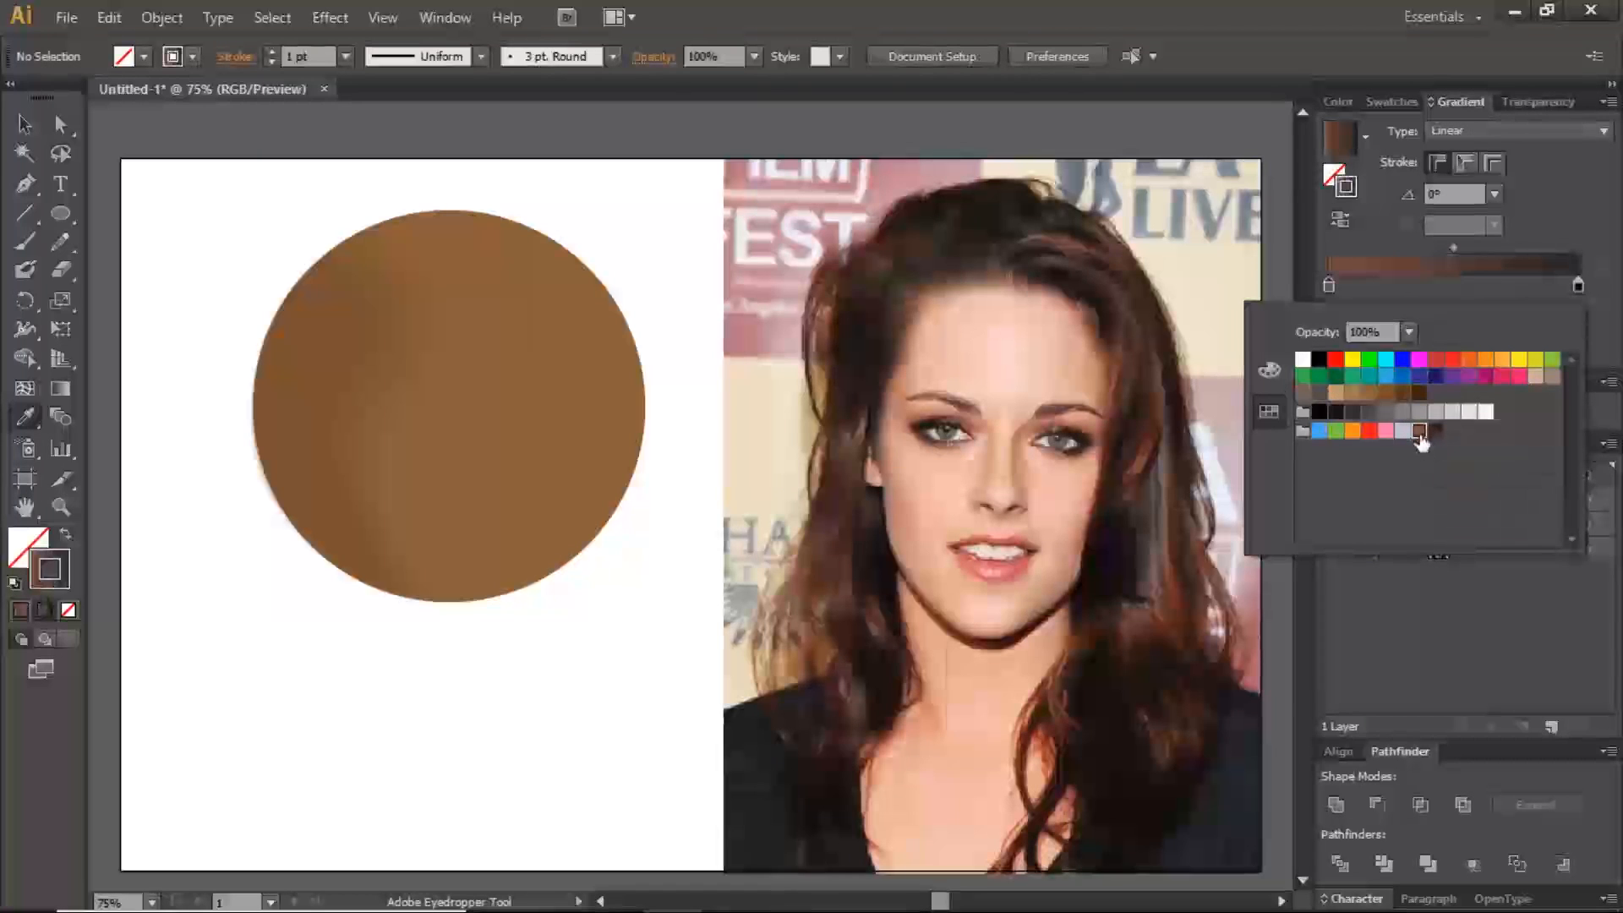
pyautogui.doubleClick(1578, 286)
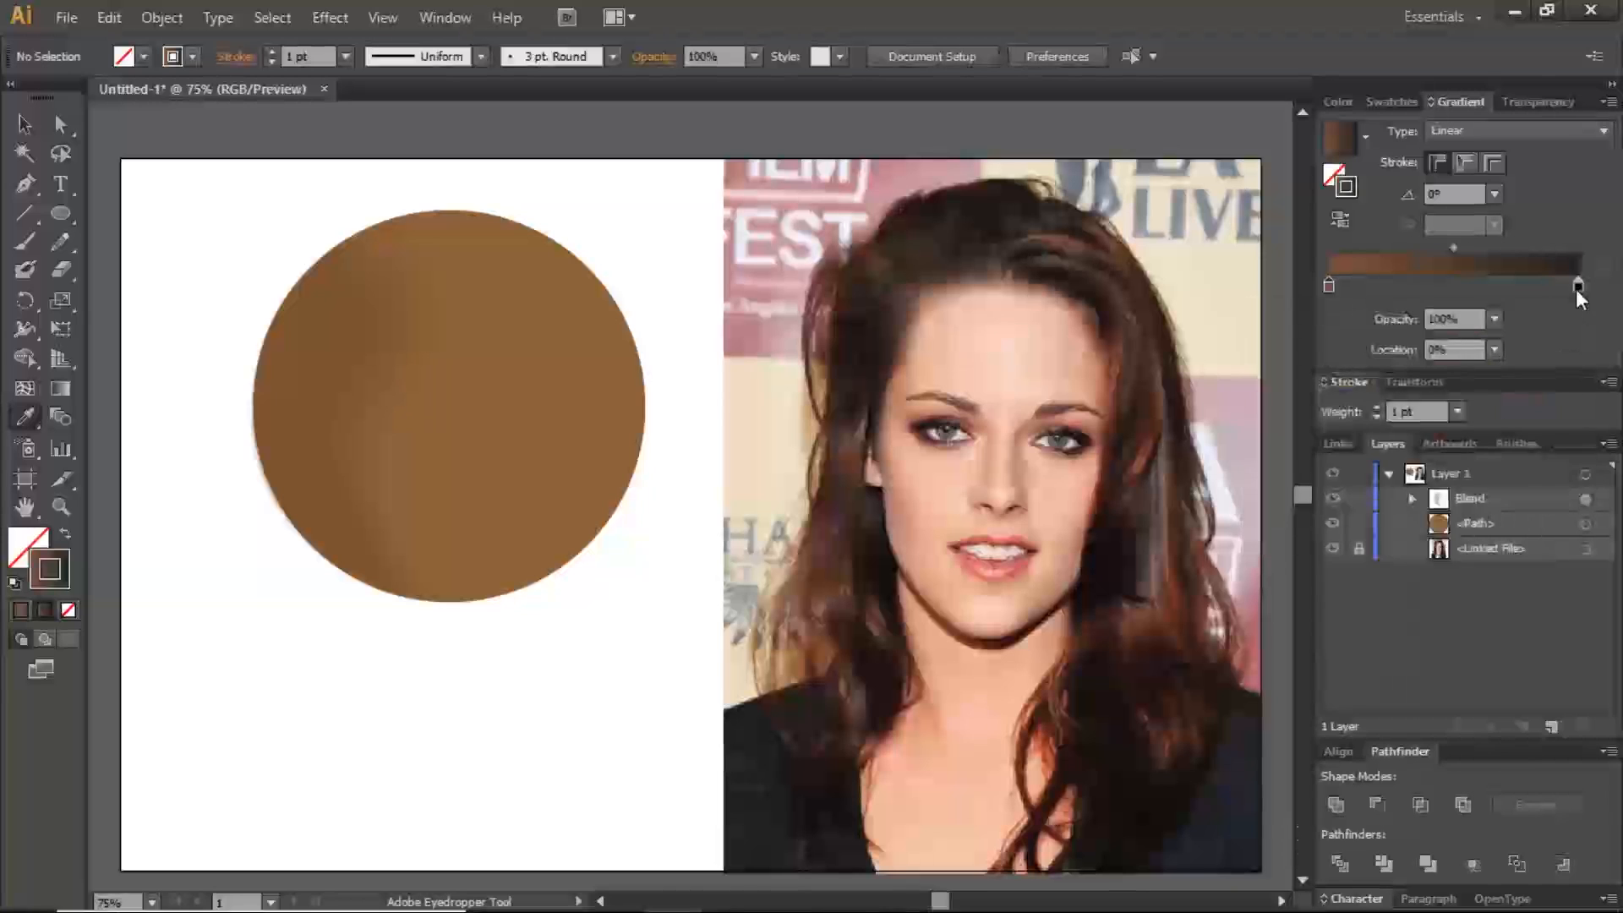
pyautogui.click(1421, 433)
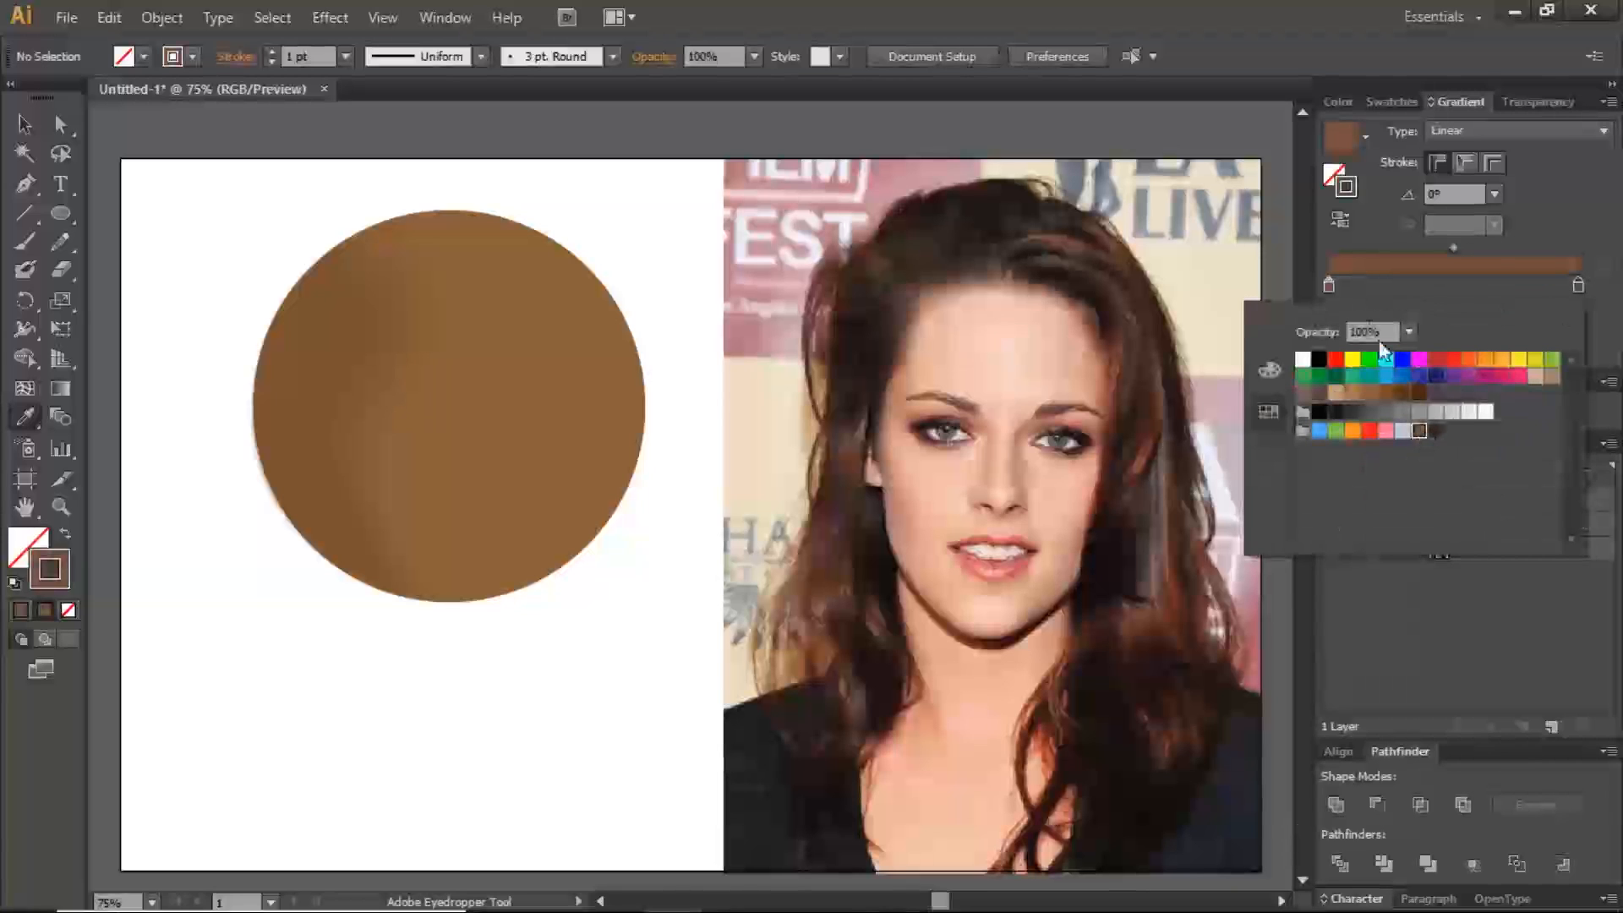
pyautogui.doubleClick(1329, 287)
pyautogui.click(1435, 432)
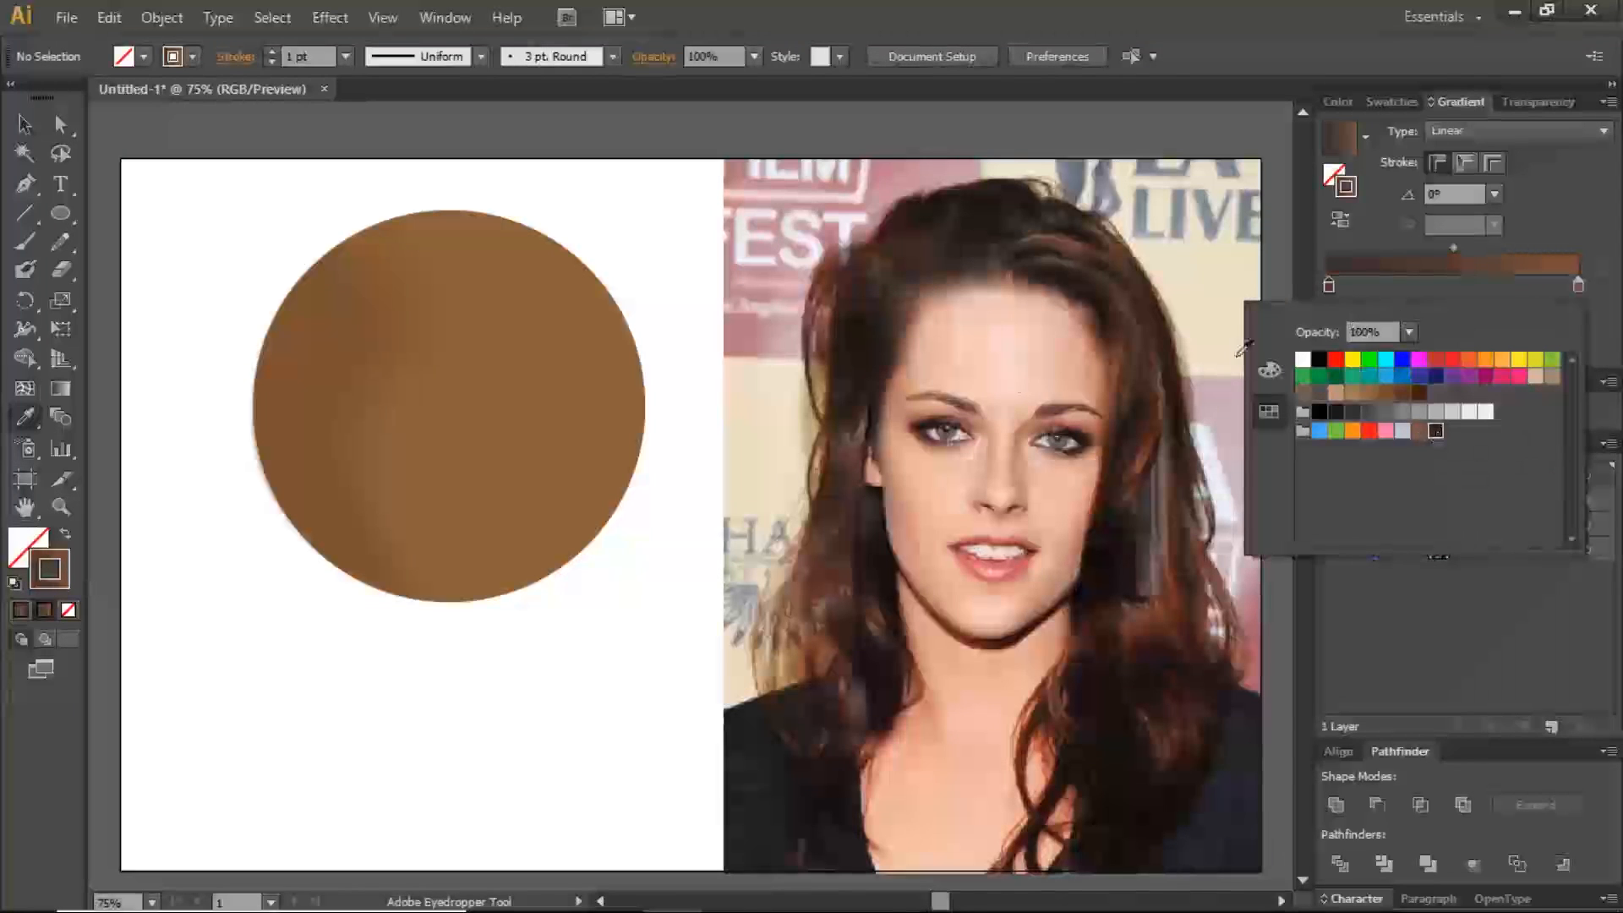
# - Try two curved Paintbrush strokes below the circle's edge with the stroke gradient, and undo both
pyautogui.click(25, 241)
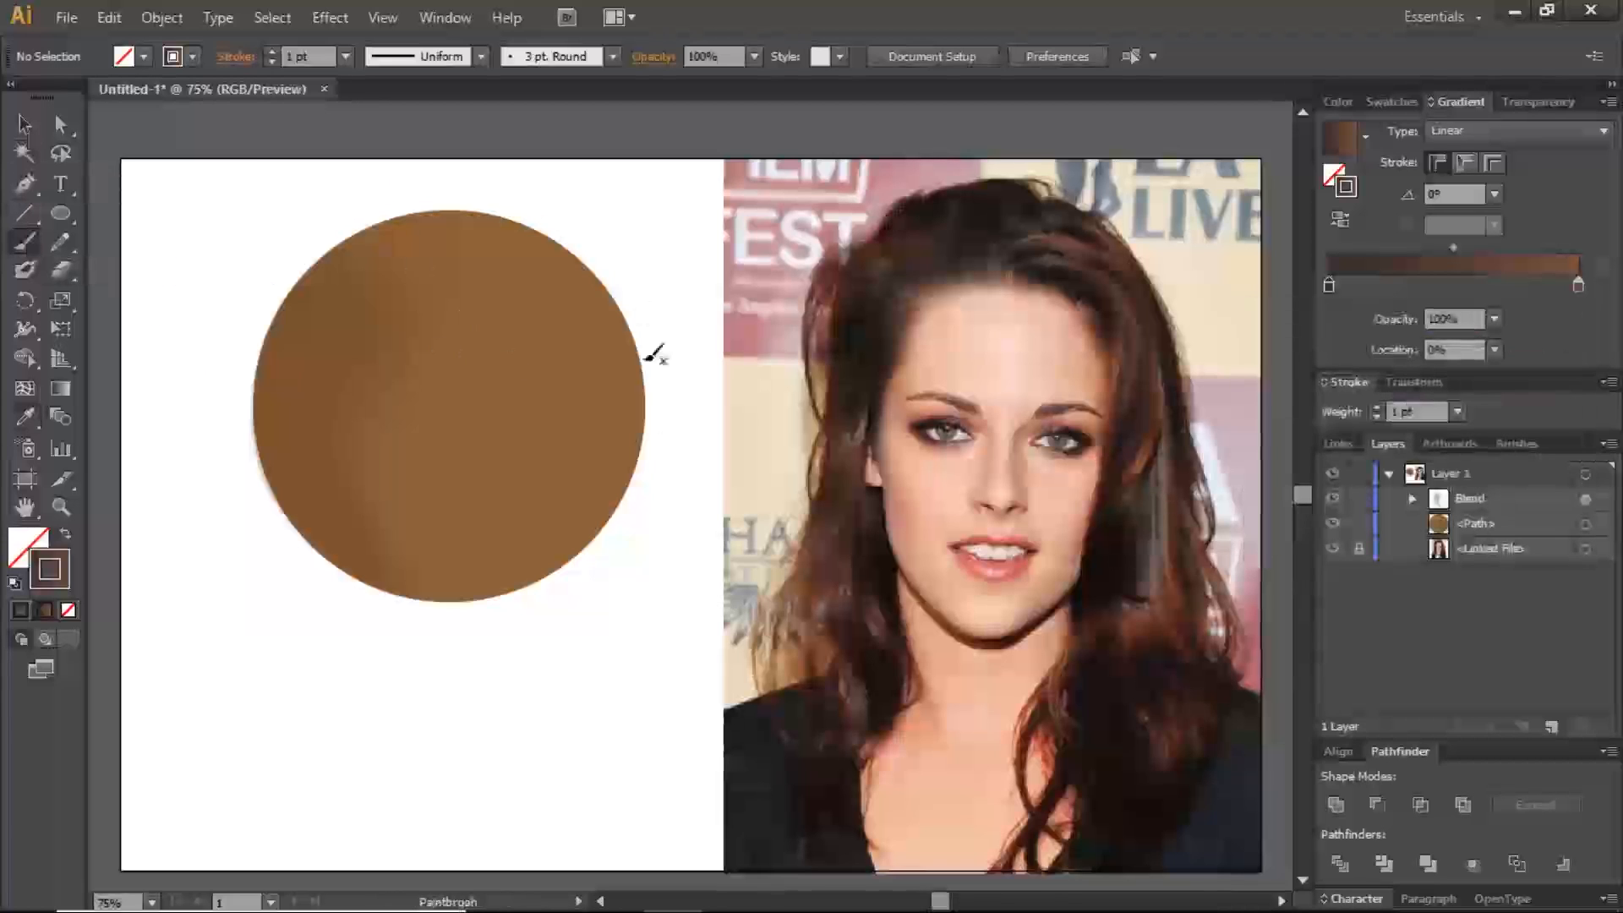
pyautogui.moveTo(515, 708)
pyautogui.mouseDown()
pyautogui.moveTo(608, 622)
pyautogui.moveTo(629, 562)
pyautogui.moveTo(624, 675)
pyautogui.mouseUp()
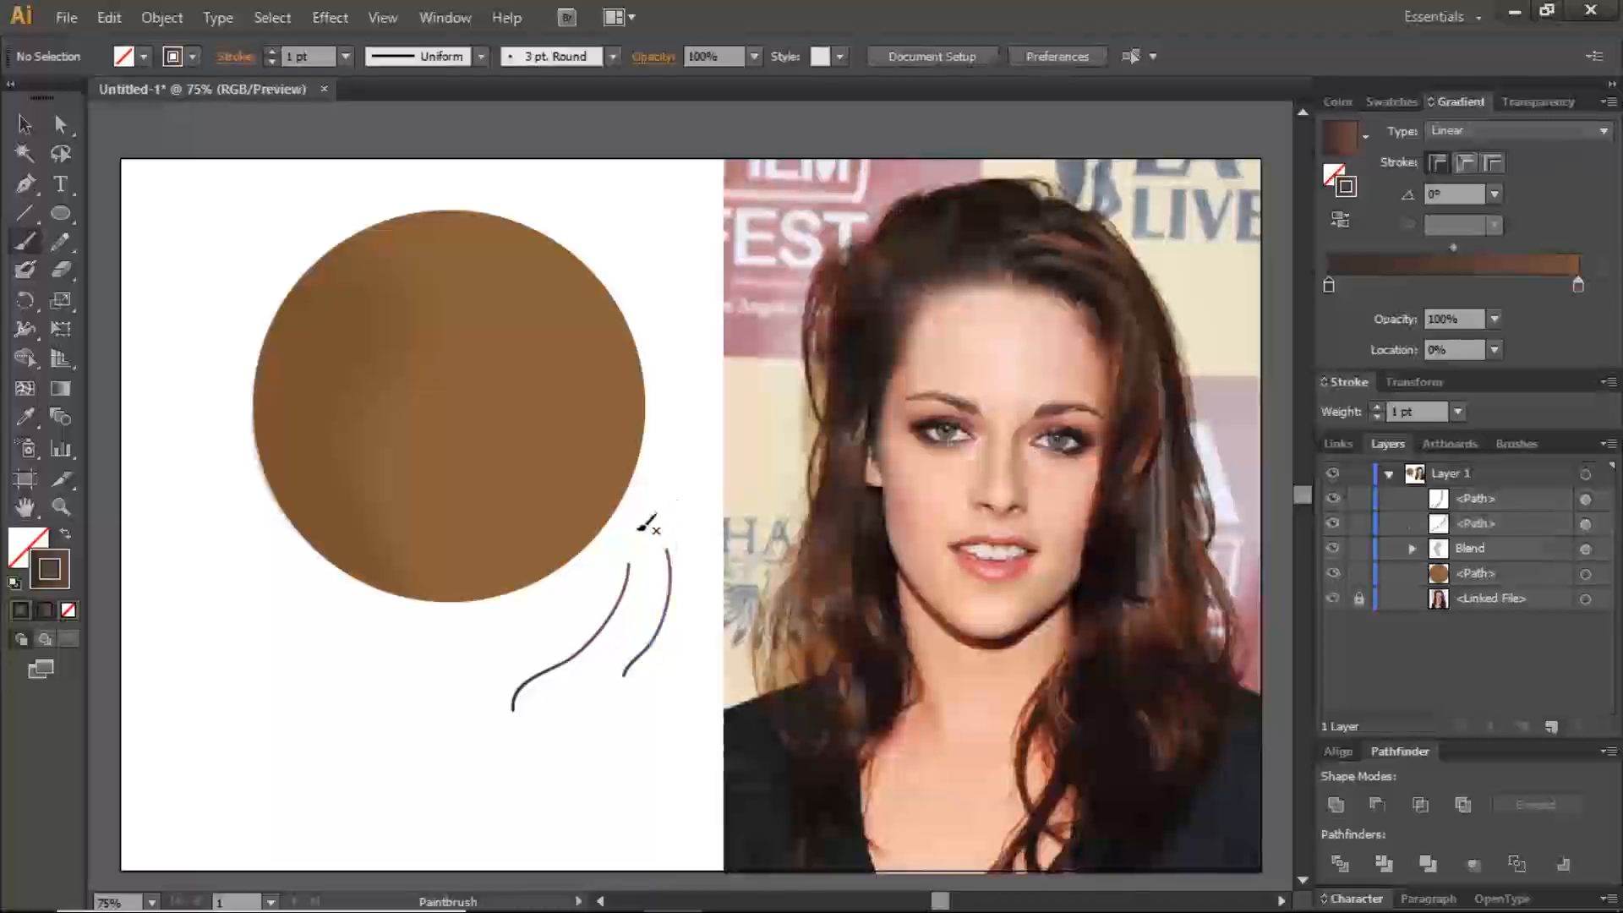
pyautogui.hotkey('ctrl', 'z')
pyautogui.hotkey('ctrl', 'z')
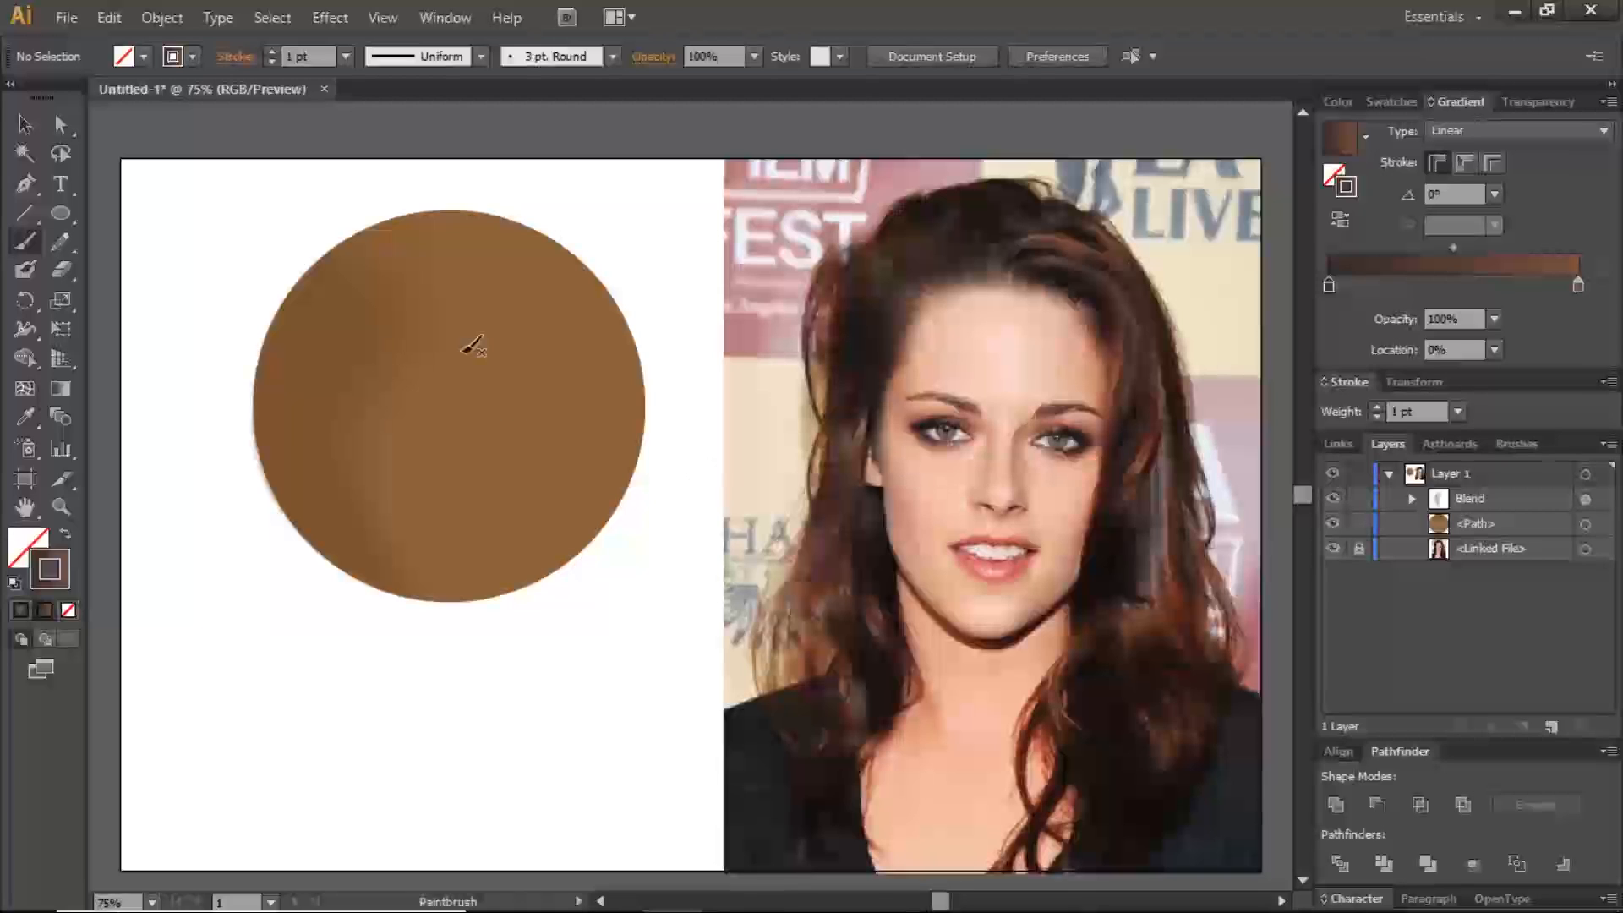
# - Set the brush stroke to the lens-shaped width profile tapering at both ends, with a 0.5 pt weight
pyautogui.click(481, 56)
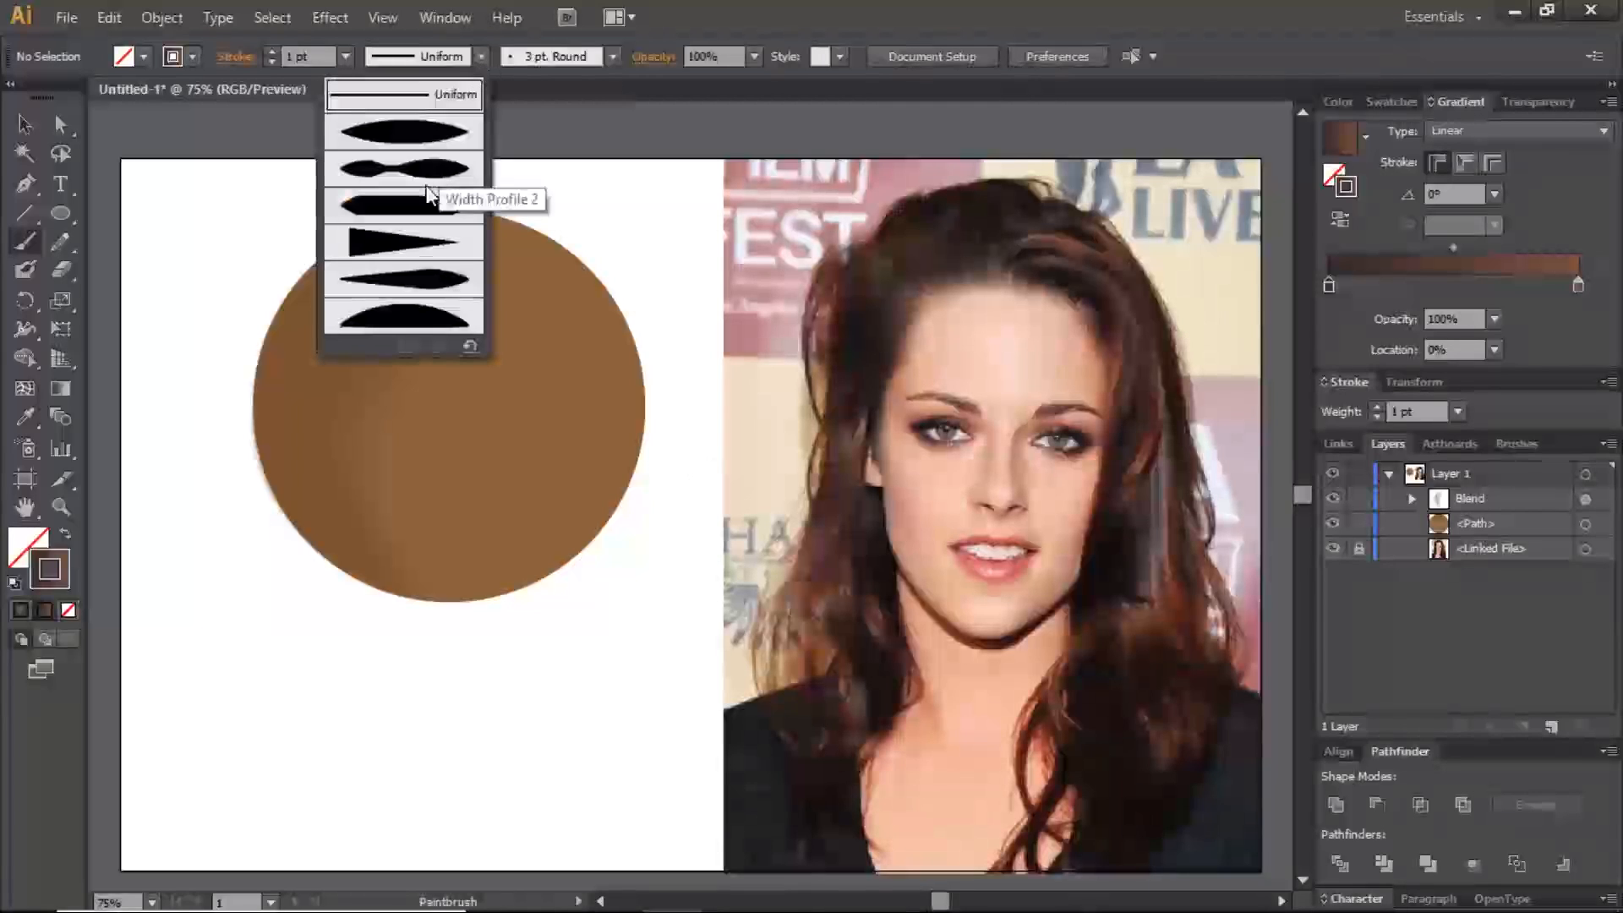
pyautogui.click(430, 137)
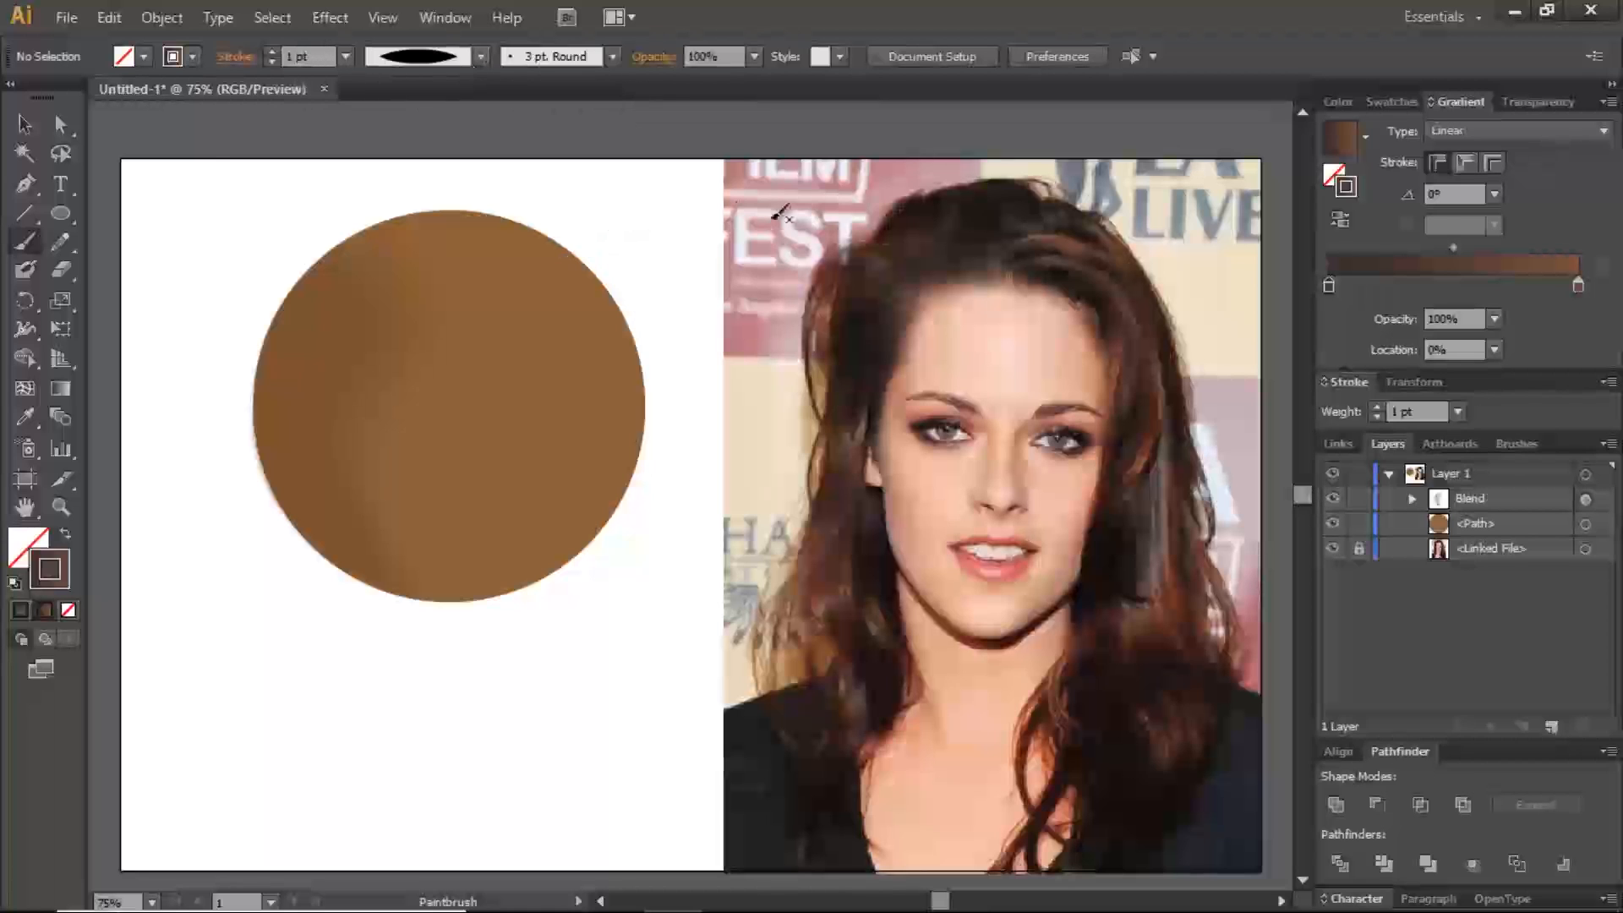
pyautogui.click(629, 240)
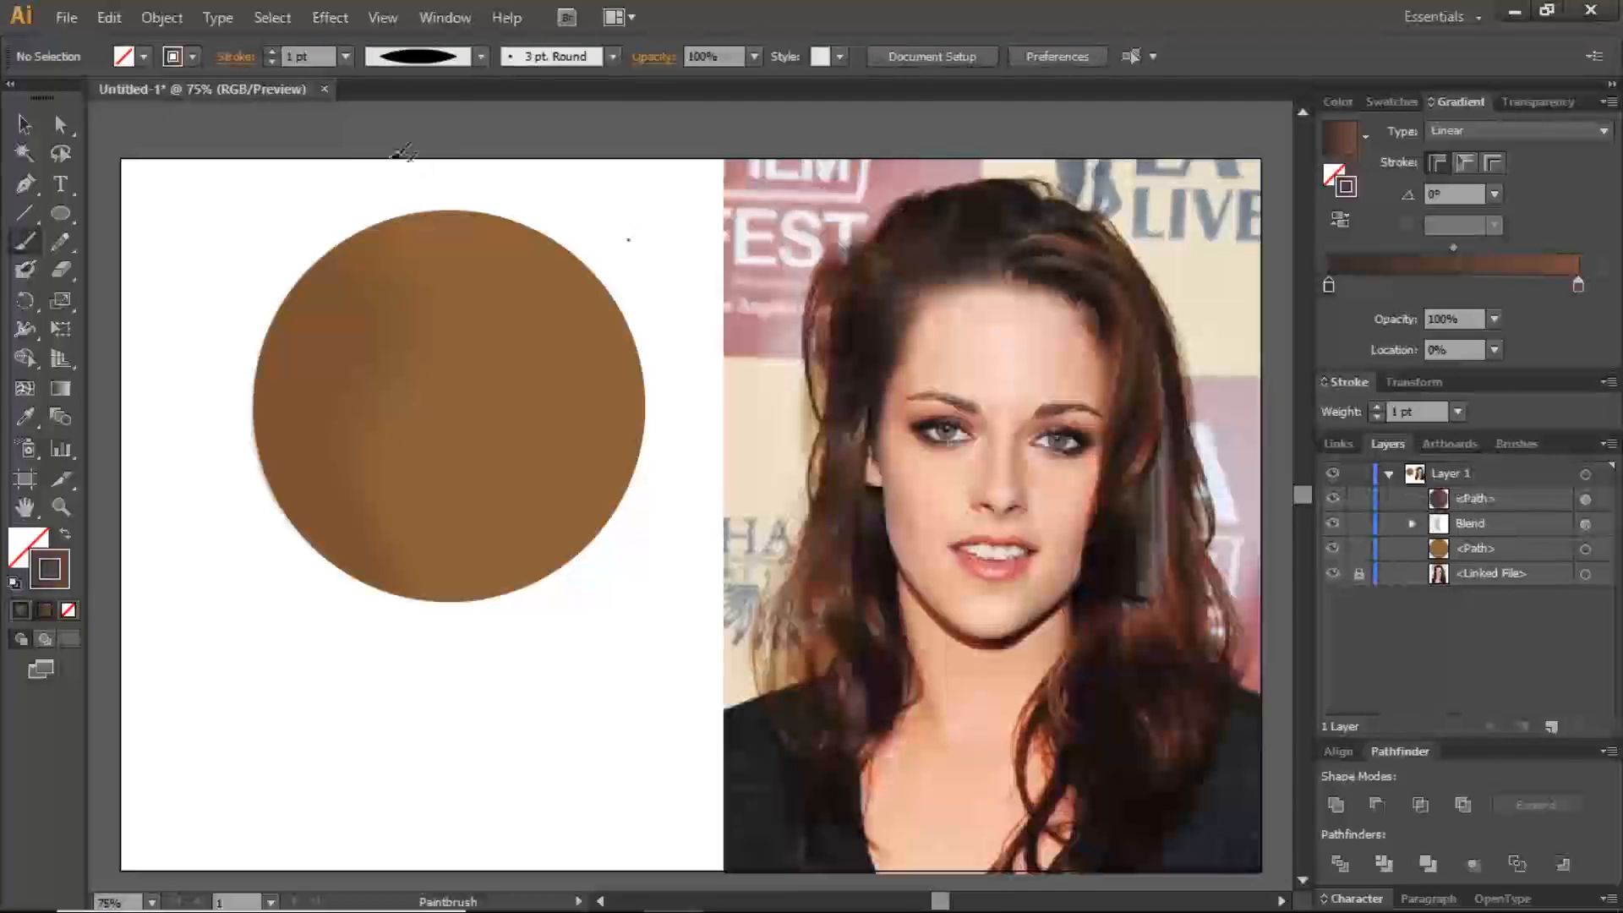
pyautogui.click(347, 57)
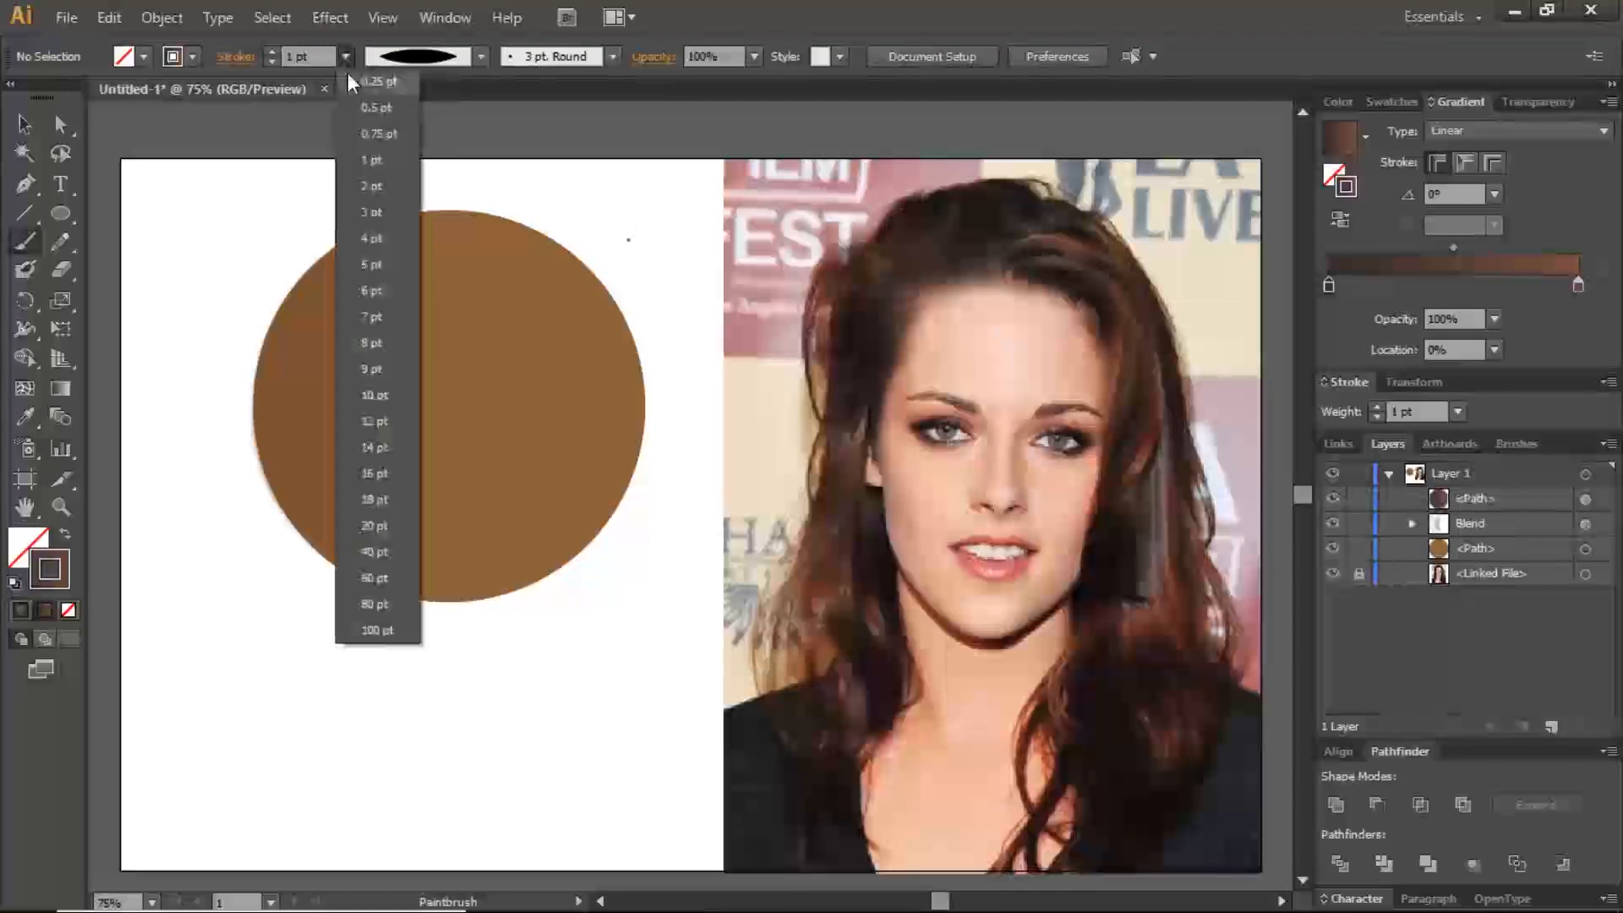
pyautogui.click(379, 107)
# - Paint thin curved practice strands beside the circle and several strands over the portrait's hair above the forehead
pyautogui.moveTo(581, 224); pyautogui.dragTo(689, 276)
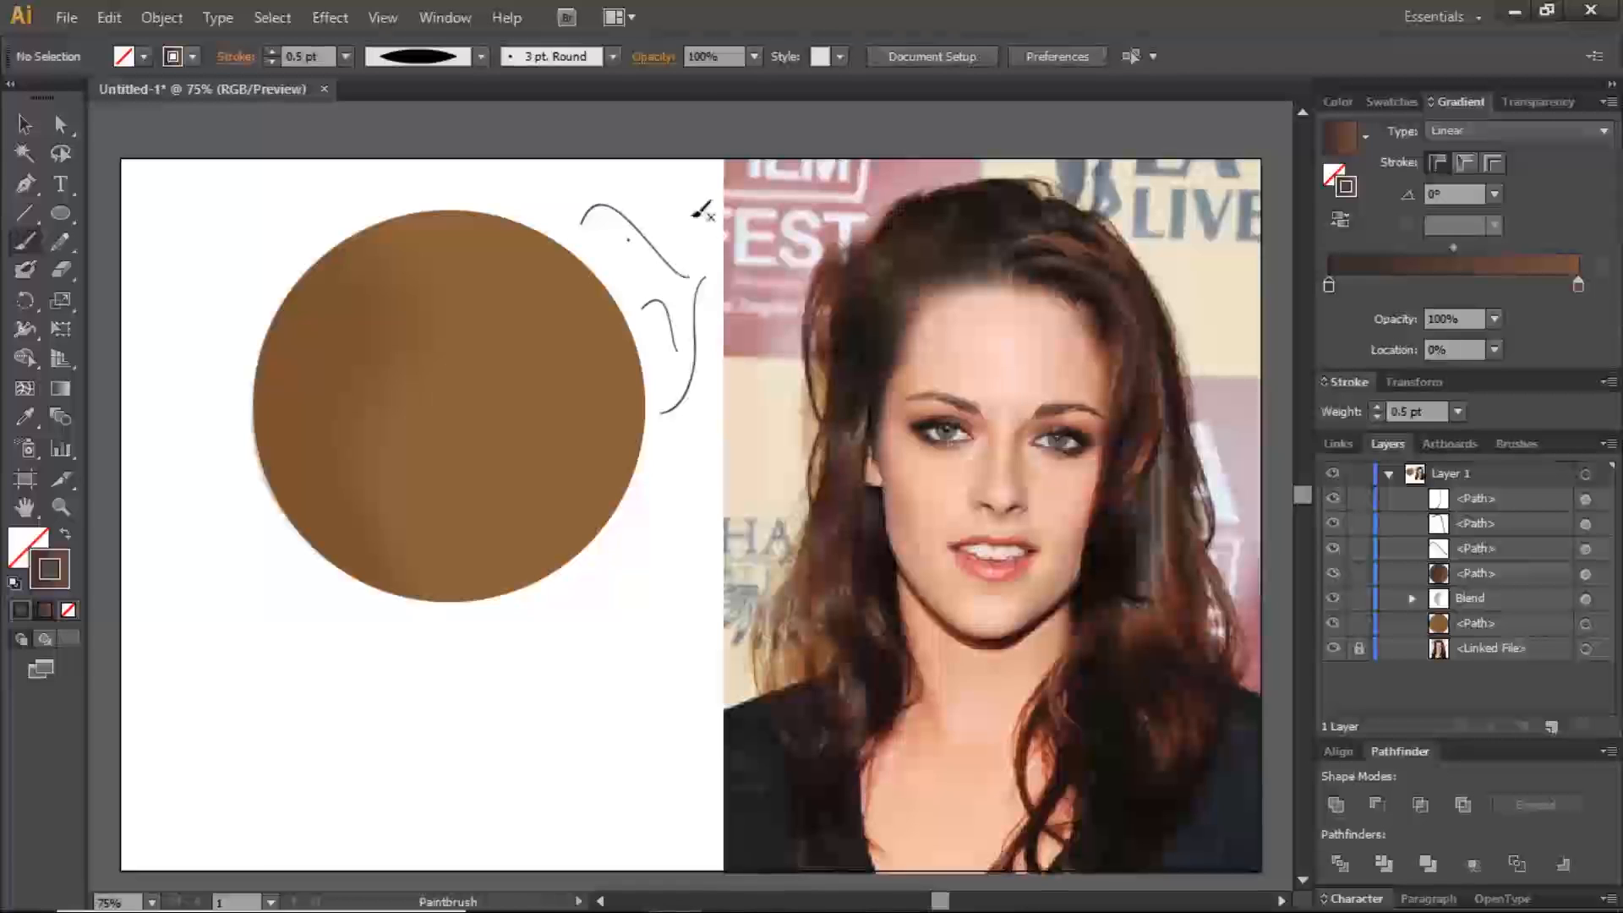
pyautogui.moveTo(686, 206); pyautogui.dragTo(671, 285)
pyautogui.moveTo(670, 200); pyautogui.dragTo(663, 210)
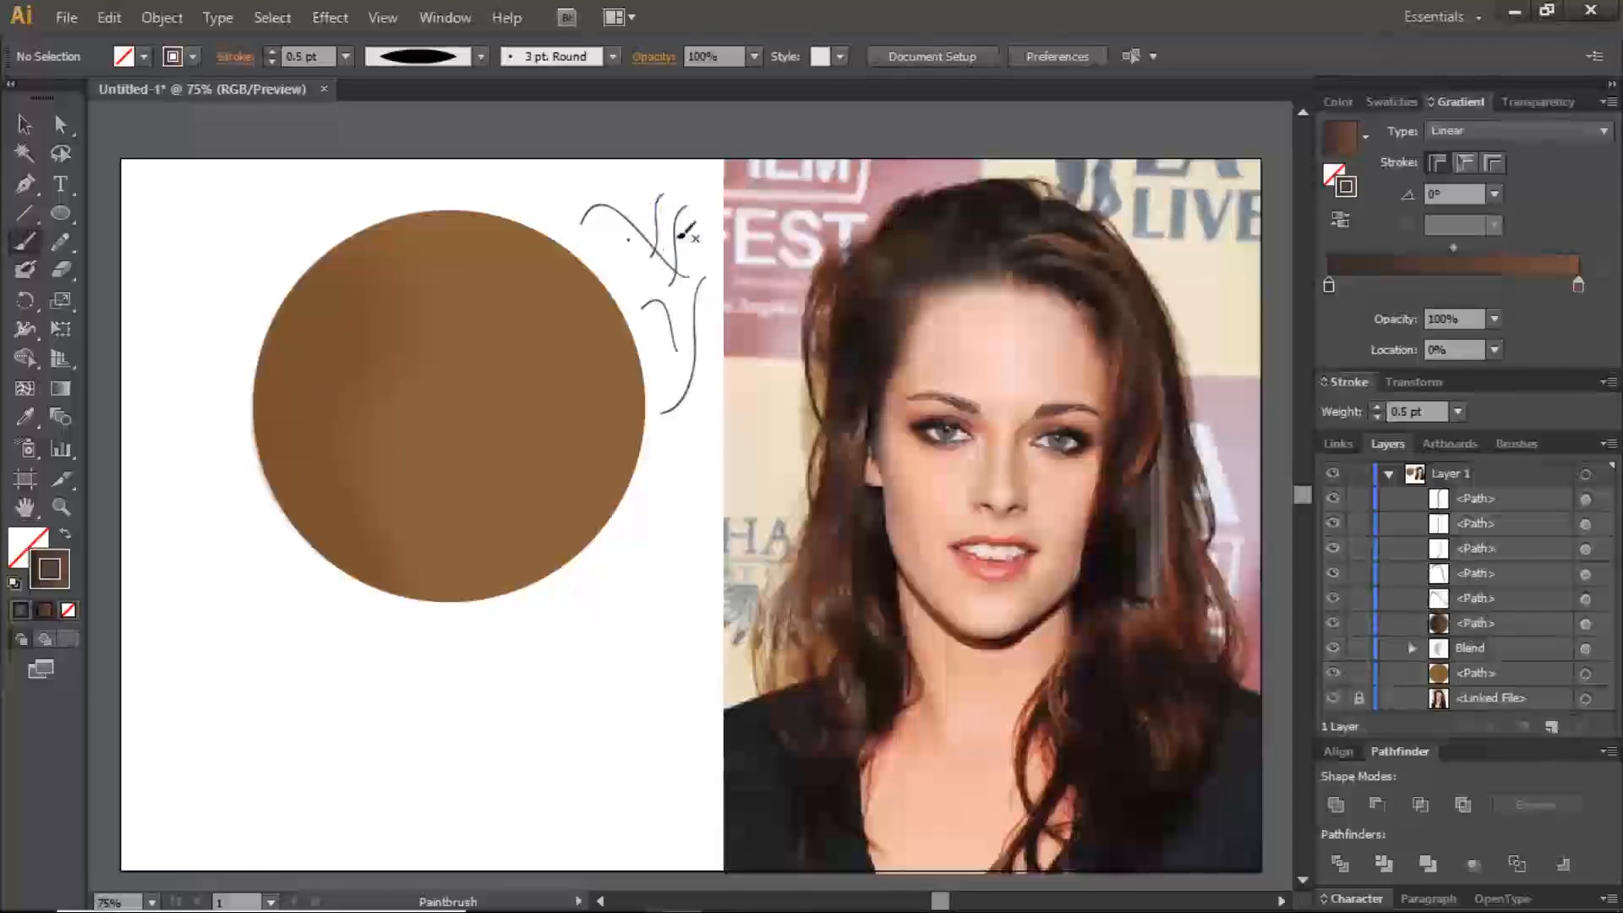
pyautogui.moveTo(1010, 269)
pyautogui.mouseDown()
pyautogui.moveTo(1050, 238)
pyautogui.moveTo(1098, 258)
pyautogui.moveTo(1013, 257)
pyautogui.moveTo(1050, 237)
pyautogui.moveTo(1107, 247)
pyautogui.moveTo(1012, 249)
pyautogui.moveTo(1083, 225)
pyautogui.mouseUp()
pyautogui.moveTo(1018, 246)
pyautogui.mouseDown()
pyautogui.moveTo(1093, 246)
pyautogui.moveTo(1047, 252)
pyautogui.moveTo(1112, 253)
pyautogui.mouseUp()
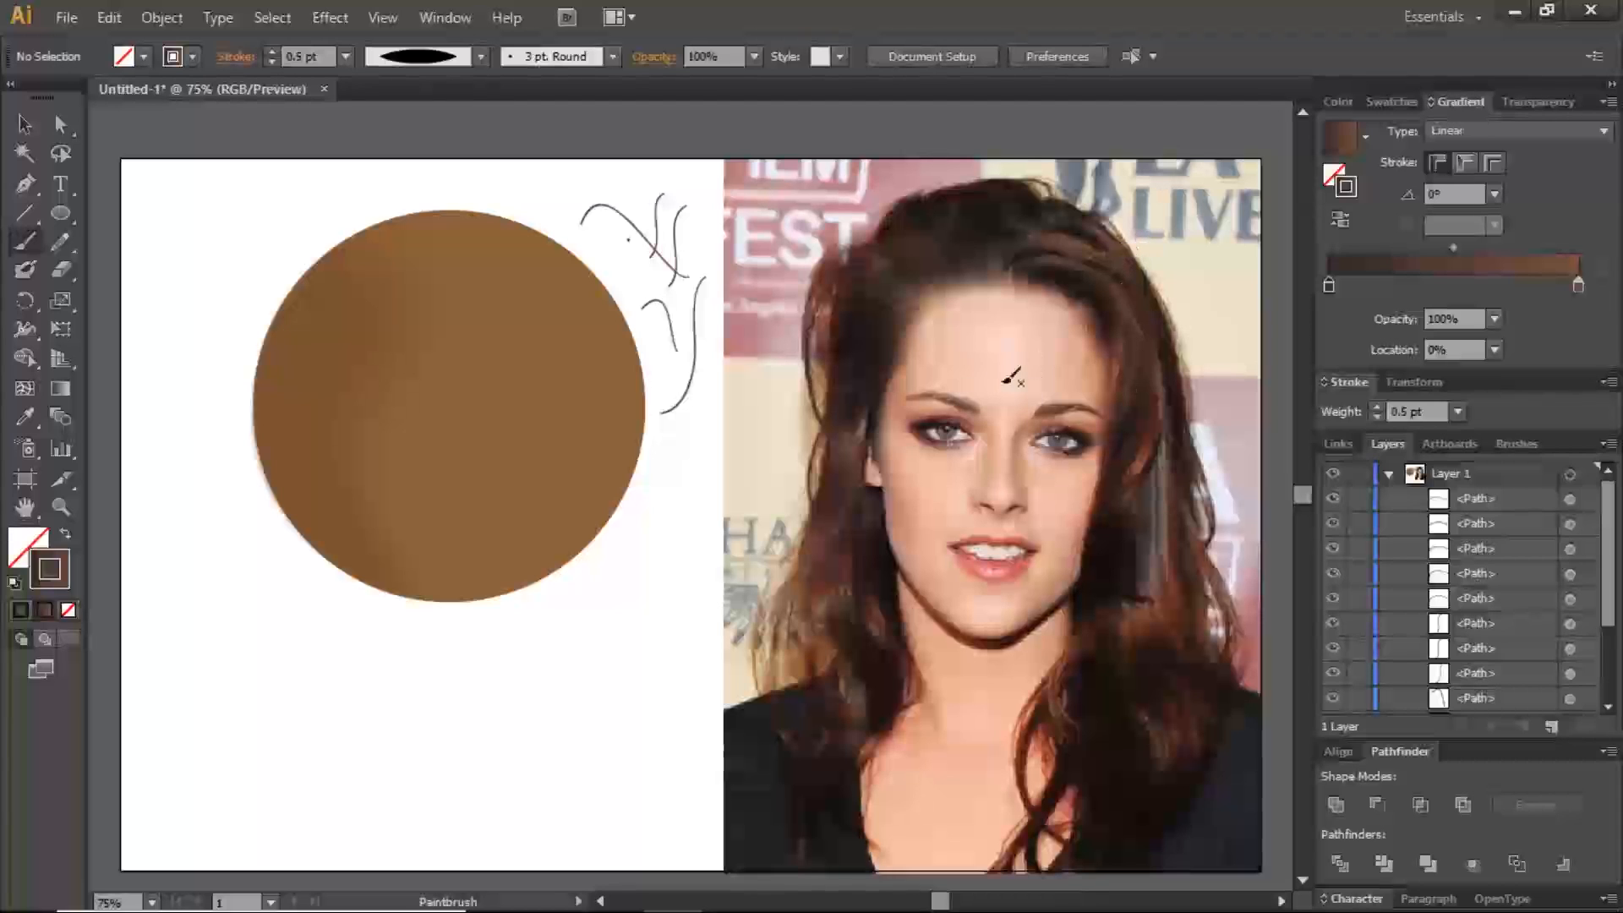
# - Delete the practice strokes beside the circle's upper edge, keeping the strands painted over the portrait
pyautogui.moveTo(905, 898)
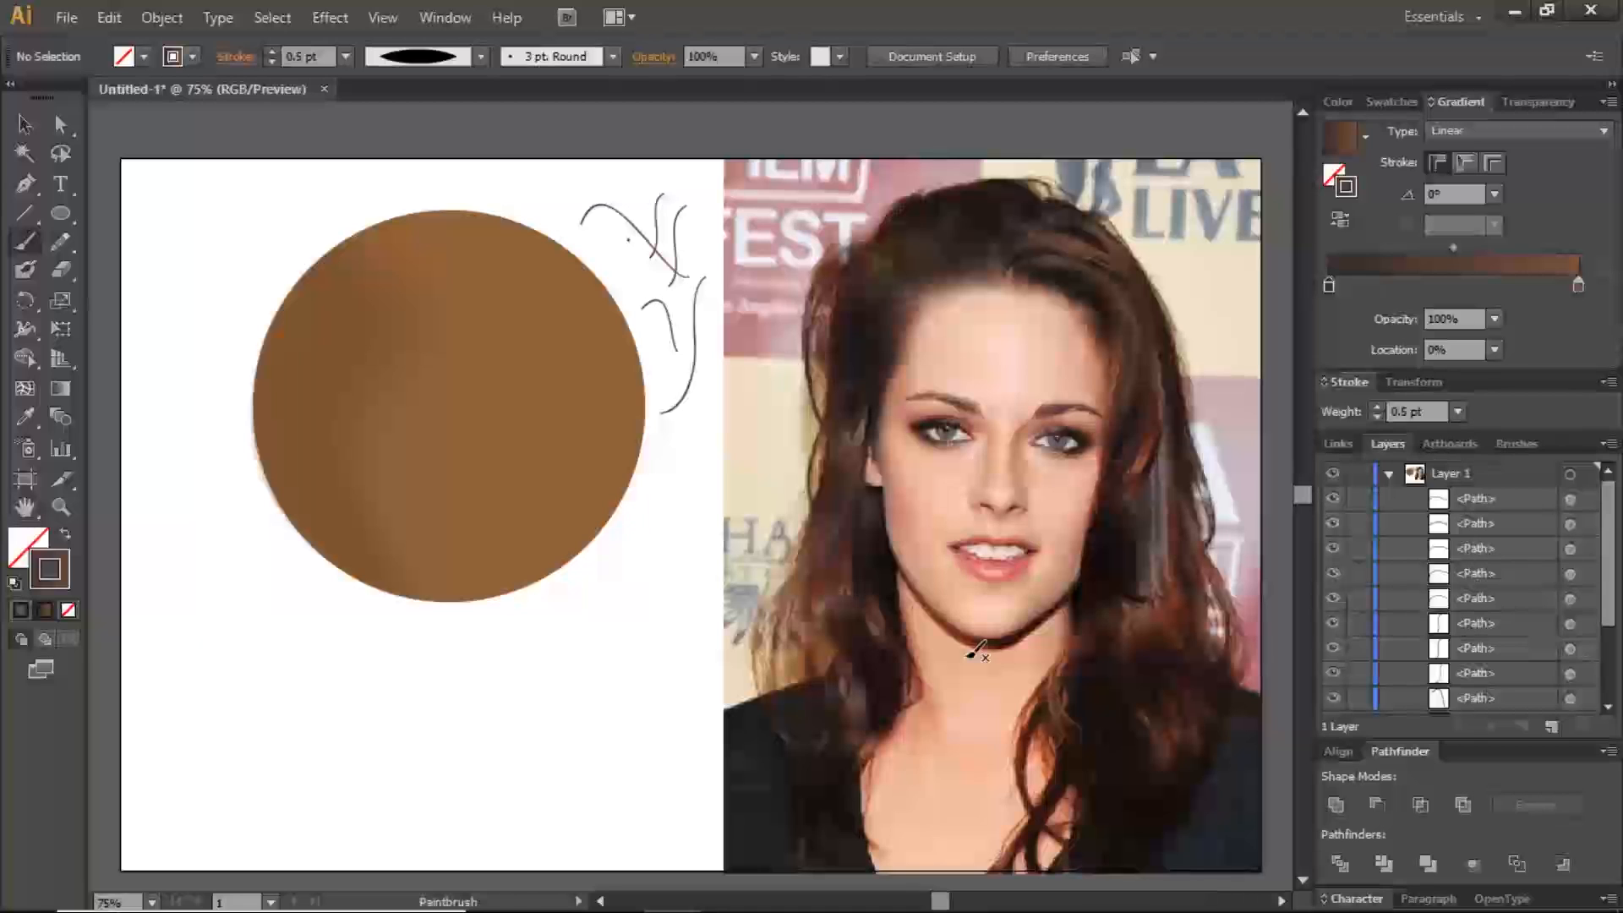
pyautogui.press('v')
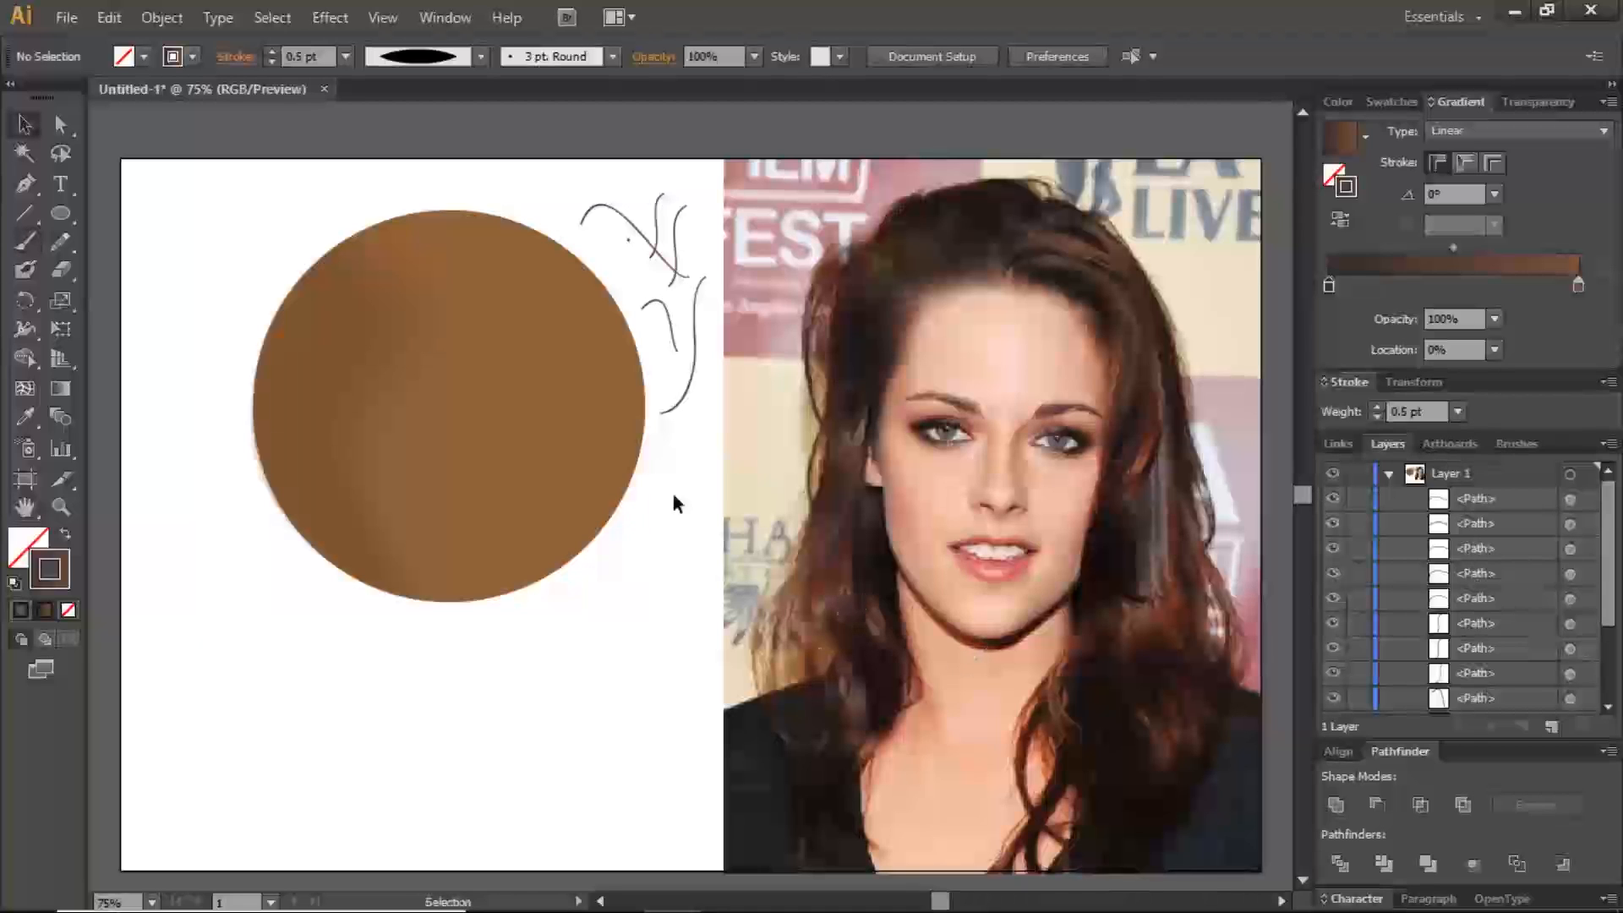
pyautogui.moveTo(568, 187); pyautogui.dragTo(699, 355)
pyautogui.click(673, 410)
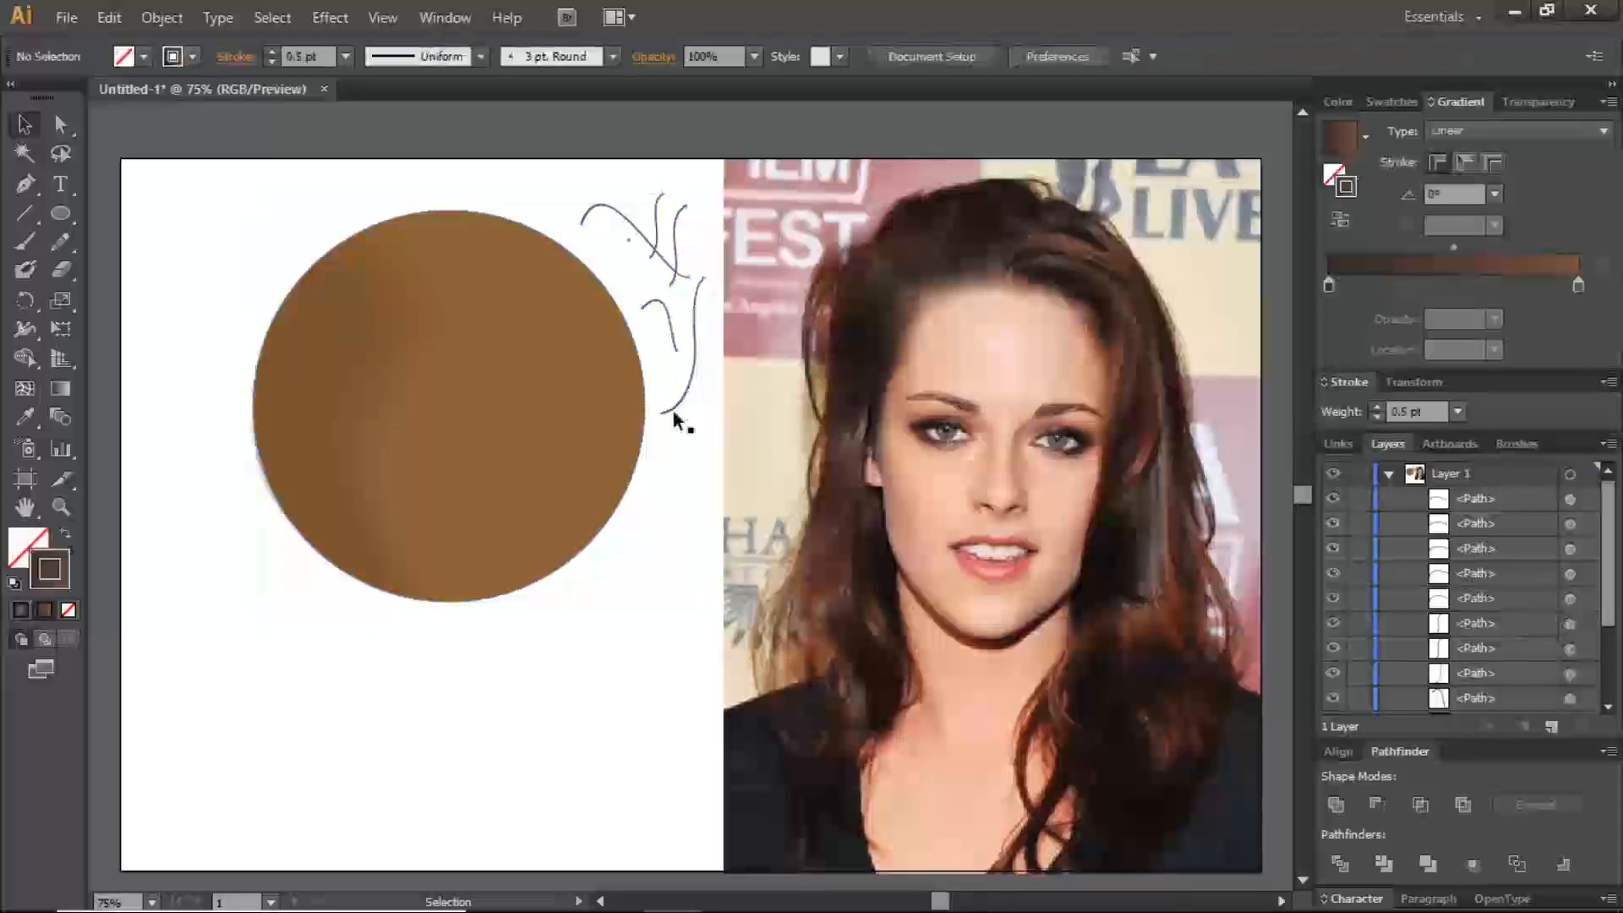
pyautogui.moveTo(689, 437)
pyautogui.mouseDown()
pyautogui.moveTo(645, 206)
pyautogui.moveTo(671, 215)
pyautogui.mouseUp()
pyautogui.press('Delete')
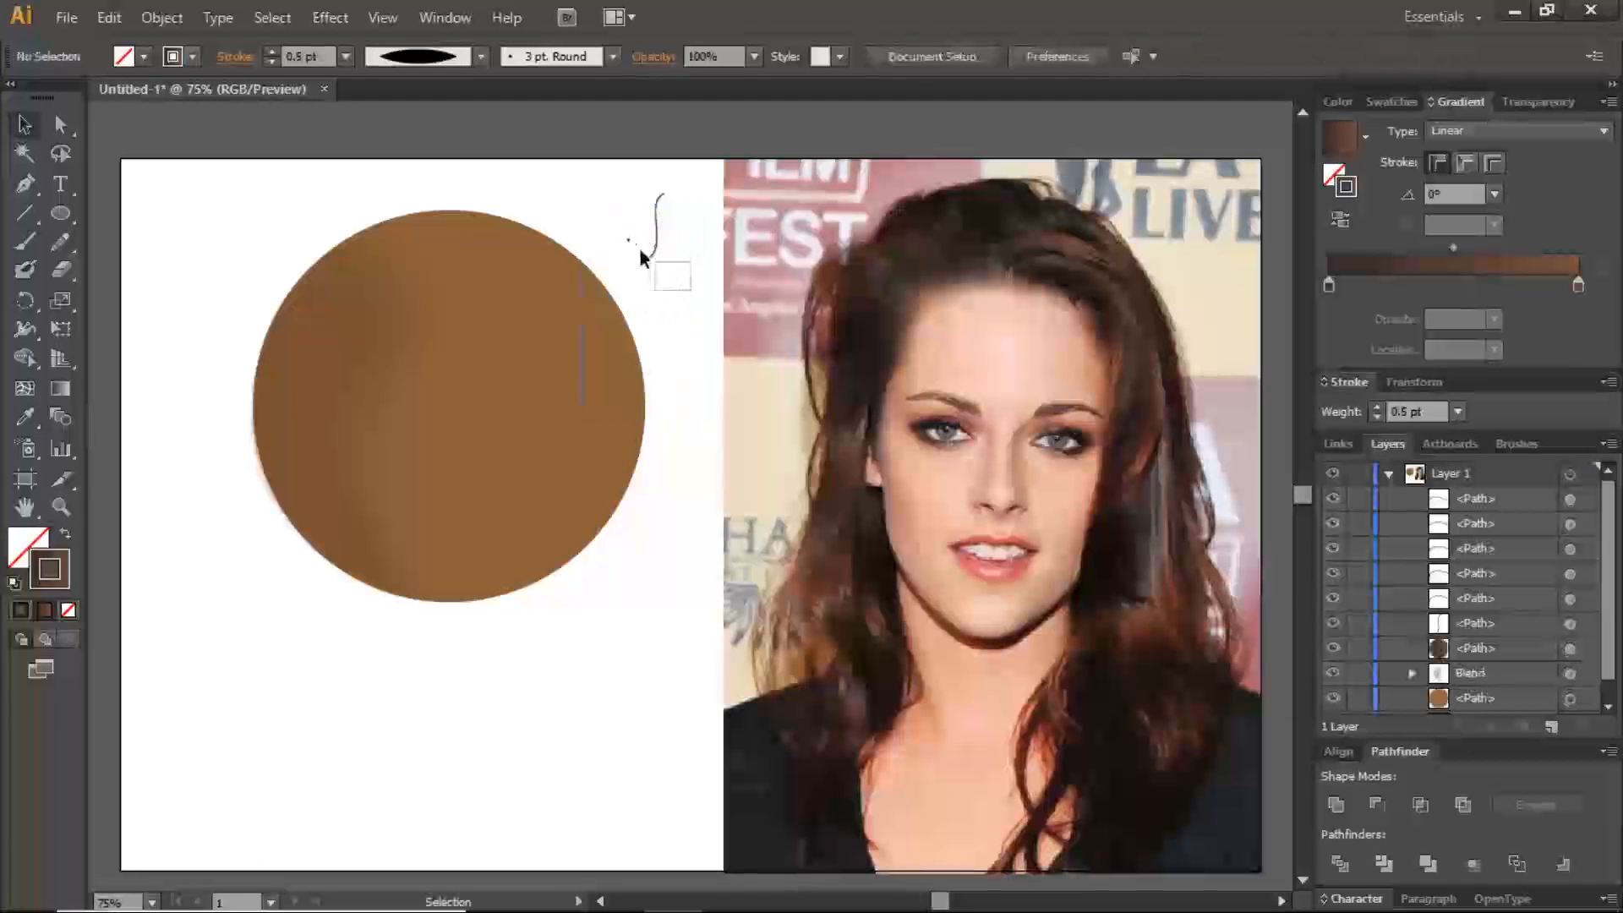
pyautogui.click(632, 218)
pyautogui.press('Delete')
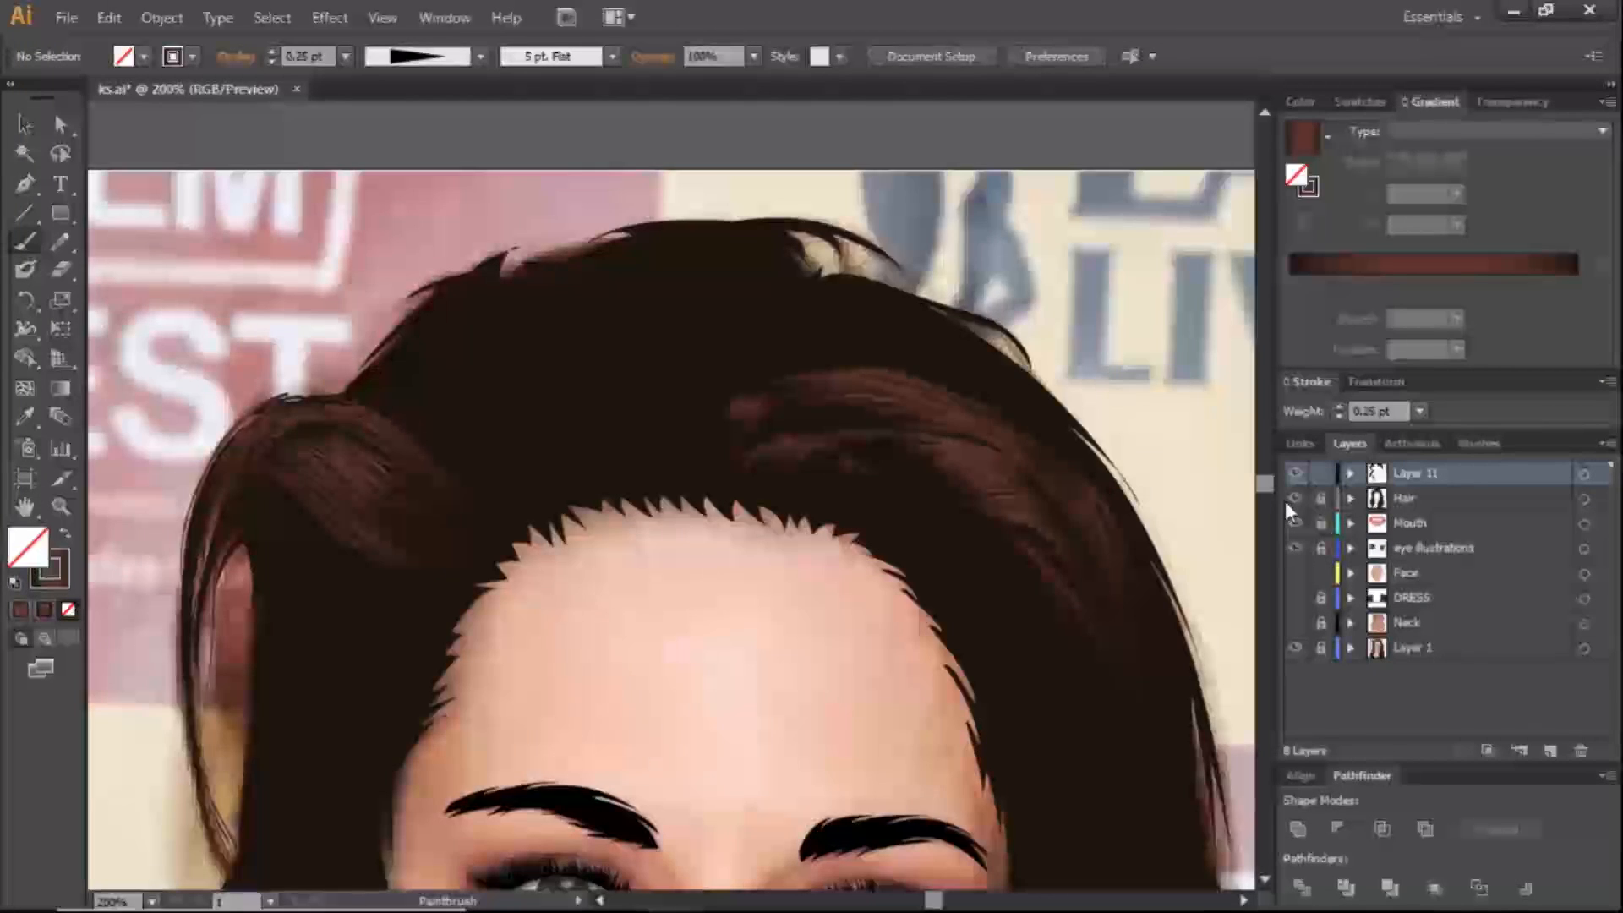
# - Hide the Hair layer so the hair in the reference photo can be sampled and traced
pyautogui.hotkey('ctrl', '-')
pyautogui.hotkey('ctrl', '-')
pyautogui.hotkey('ctrl', '-')
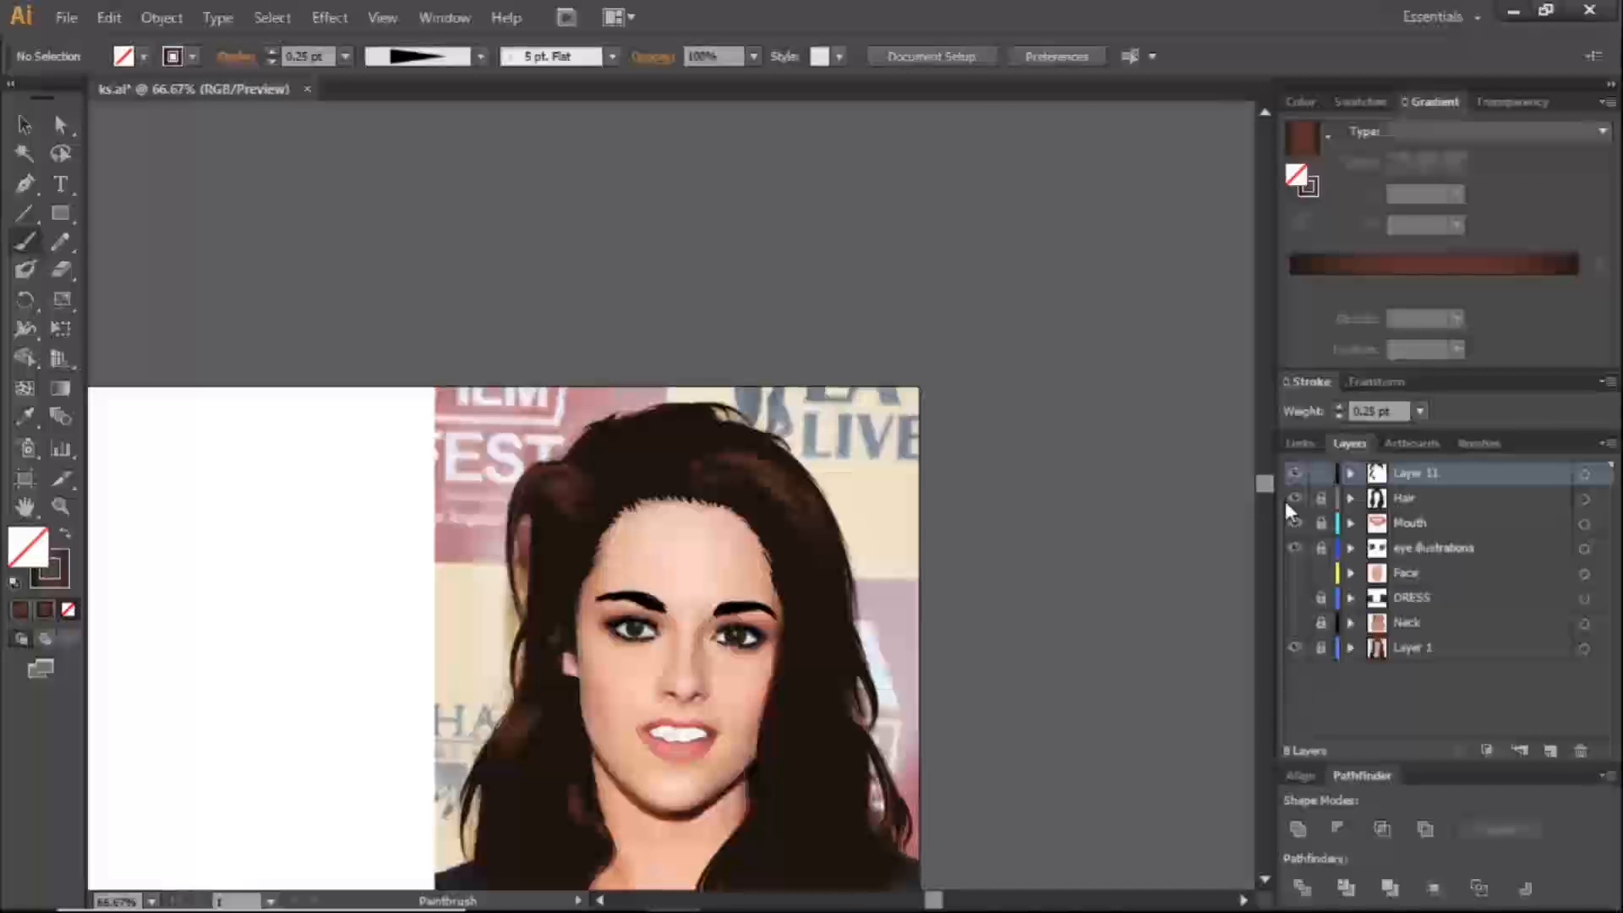
pyautogui.hotkey('ctrl', '+')
pyautogui.hotkey('ctrl', '+')
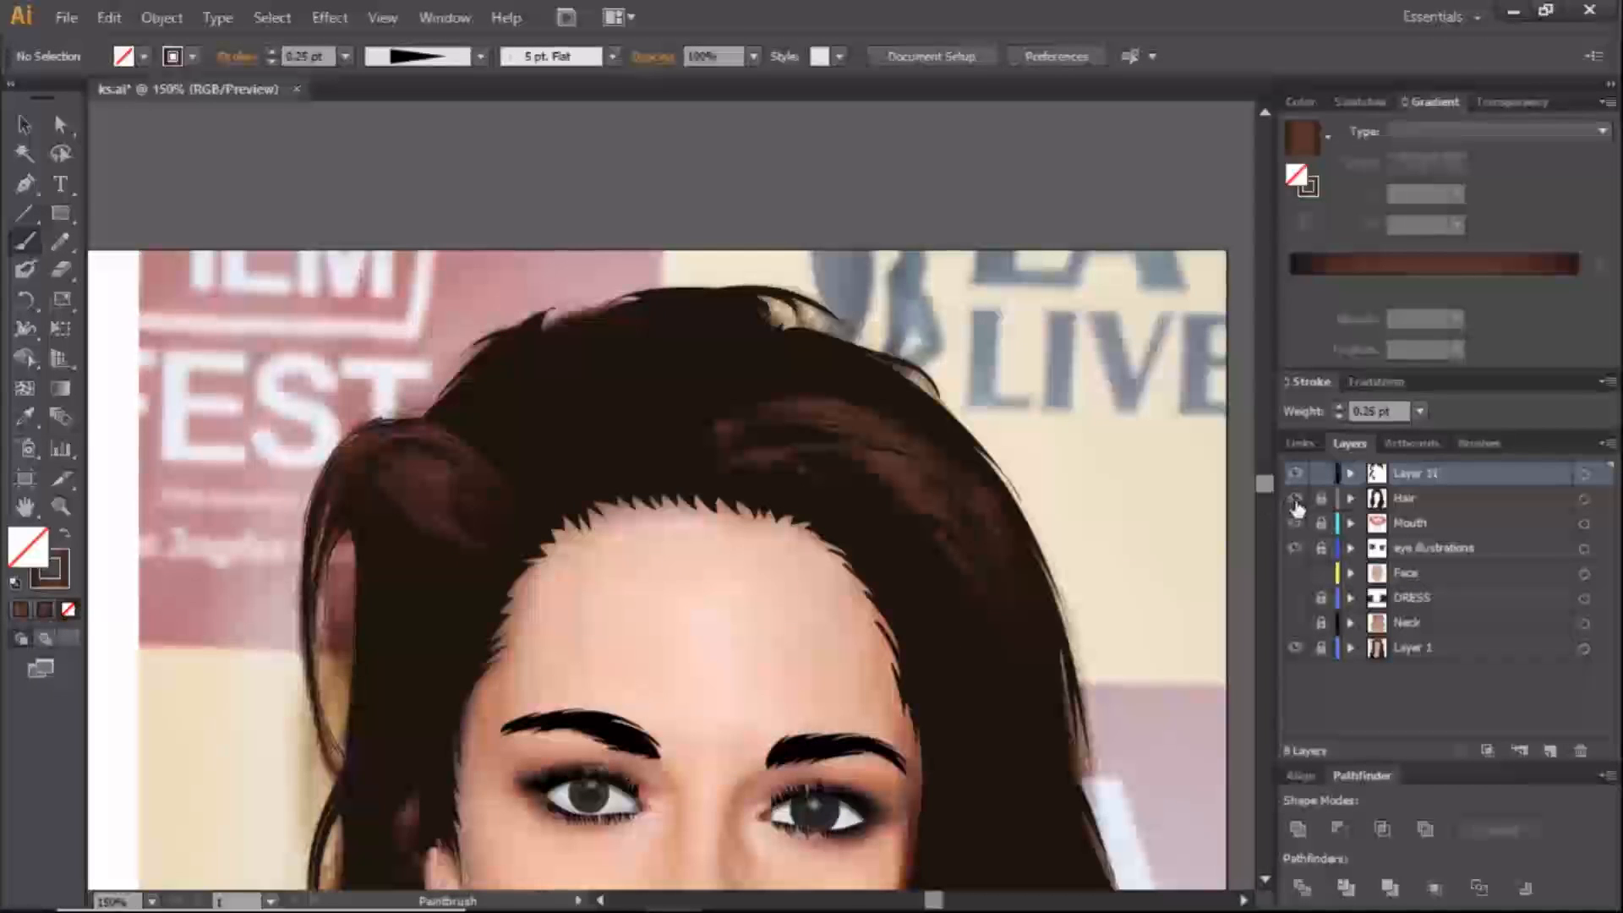
pyautogui.click(1296, 499)
pyautogui.click(1297, 499)
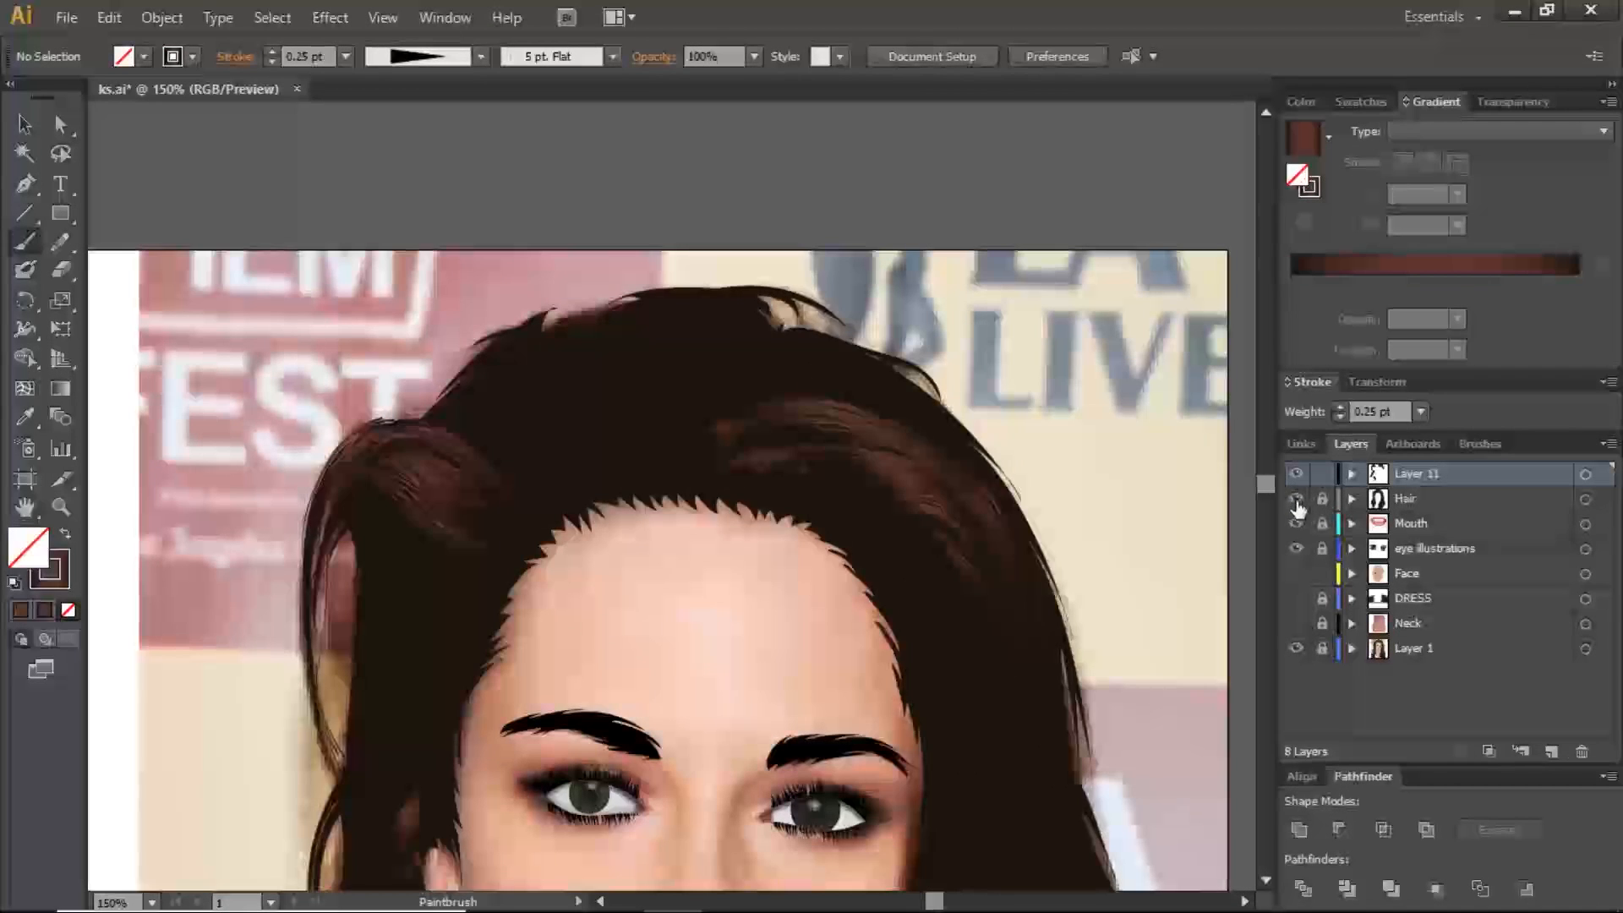
pyautogui.click(1297, 499)
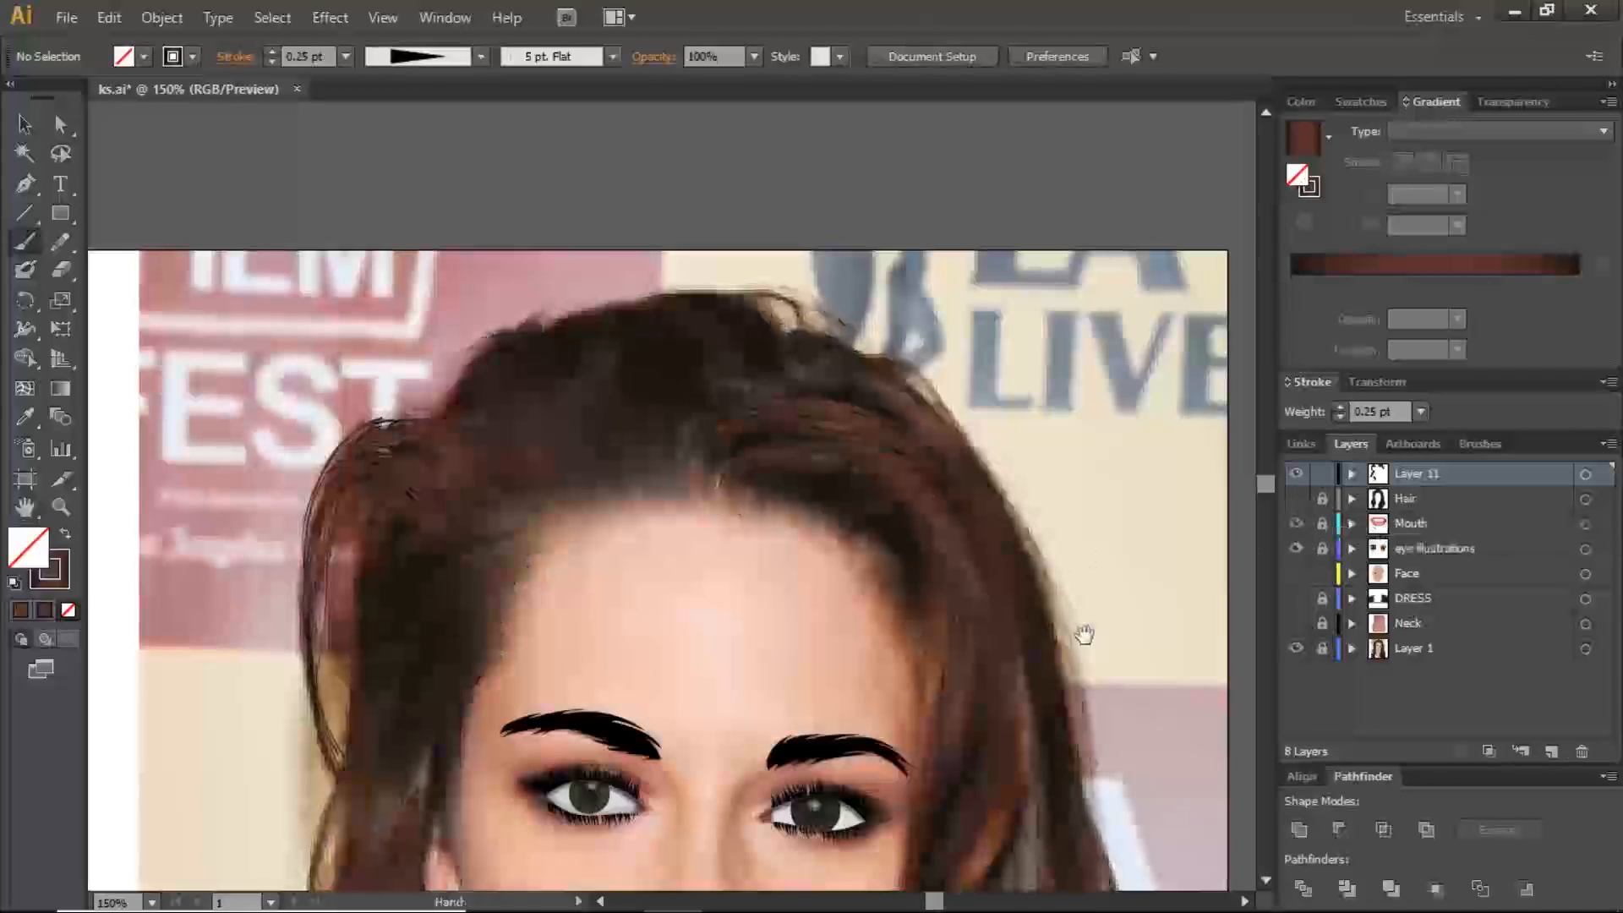
pyautogui.moveTo(1080, 637); pyautogui.dragTo(1070, 268)
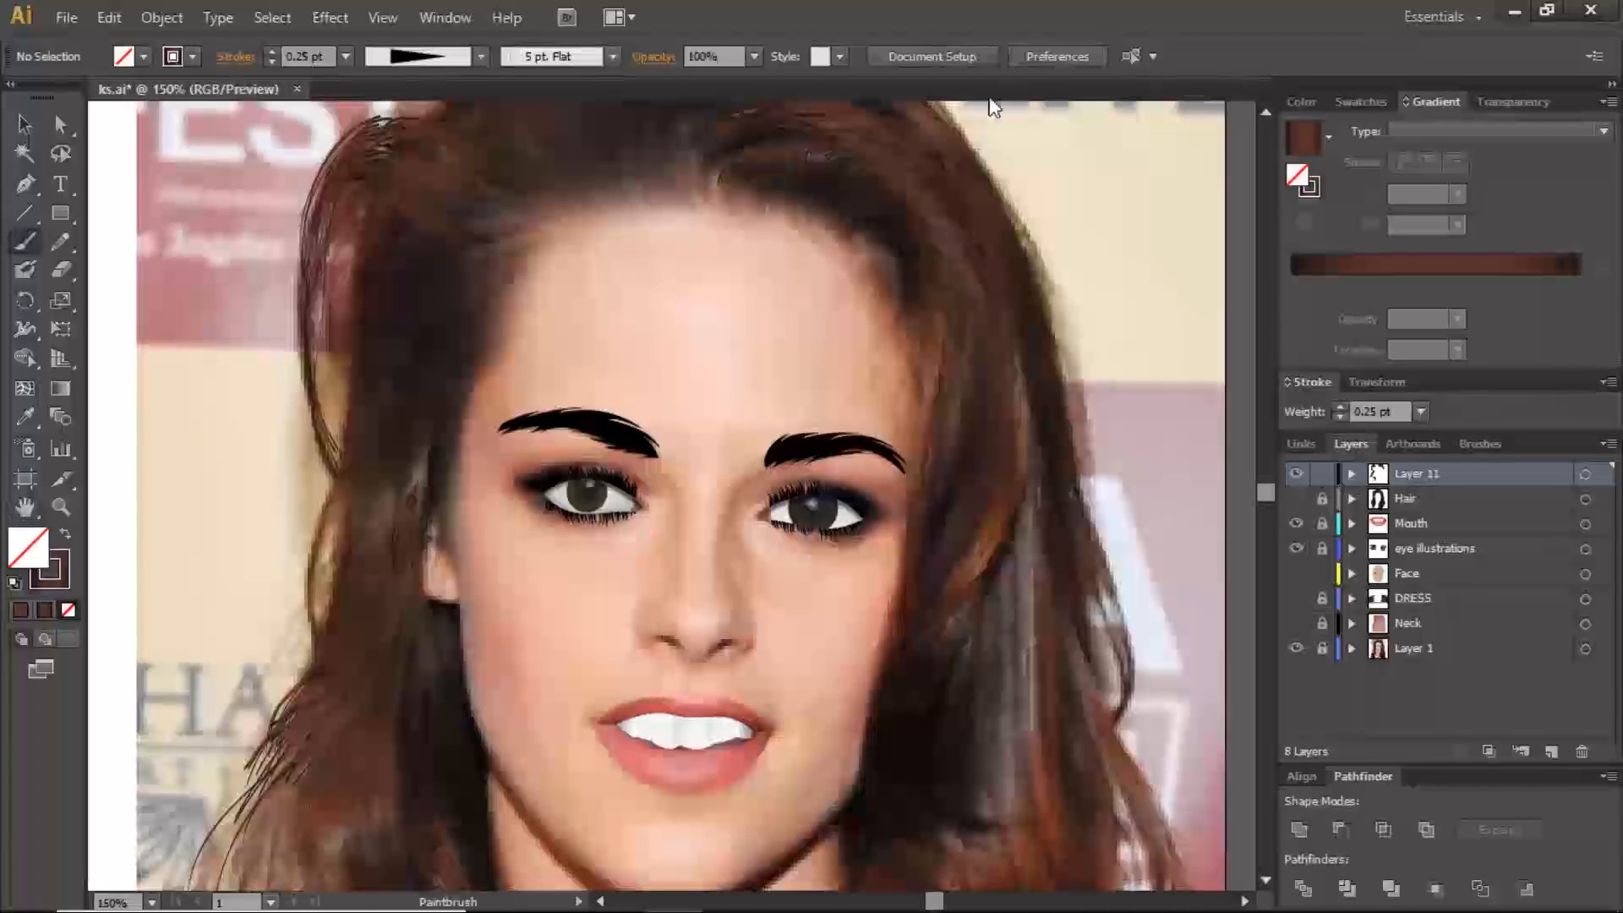
# - Sample a reddish brown from the highlighted hair beside the cheek and add it to the swatches
pyautogui.click(24, 416)
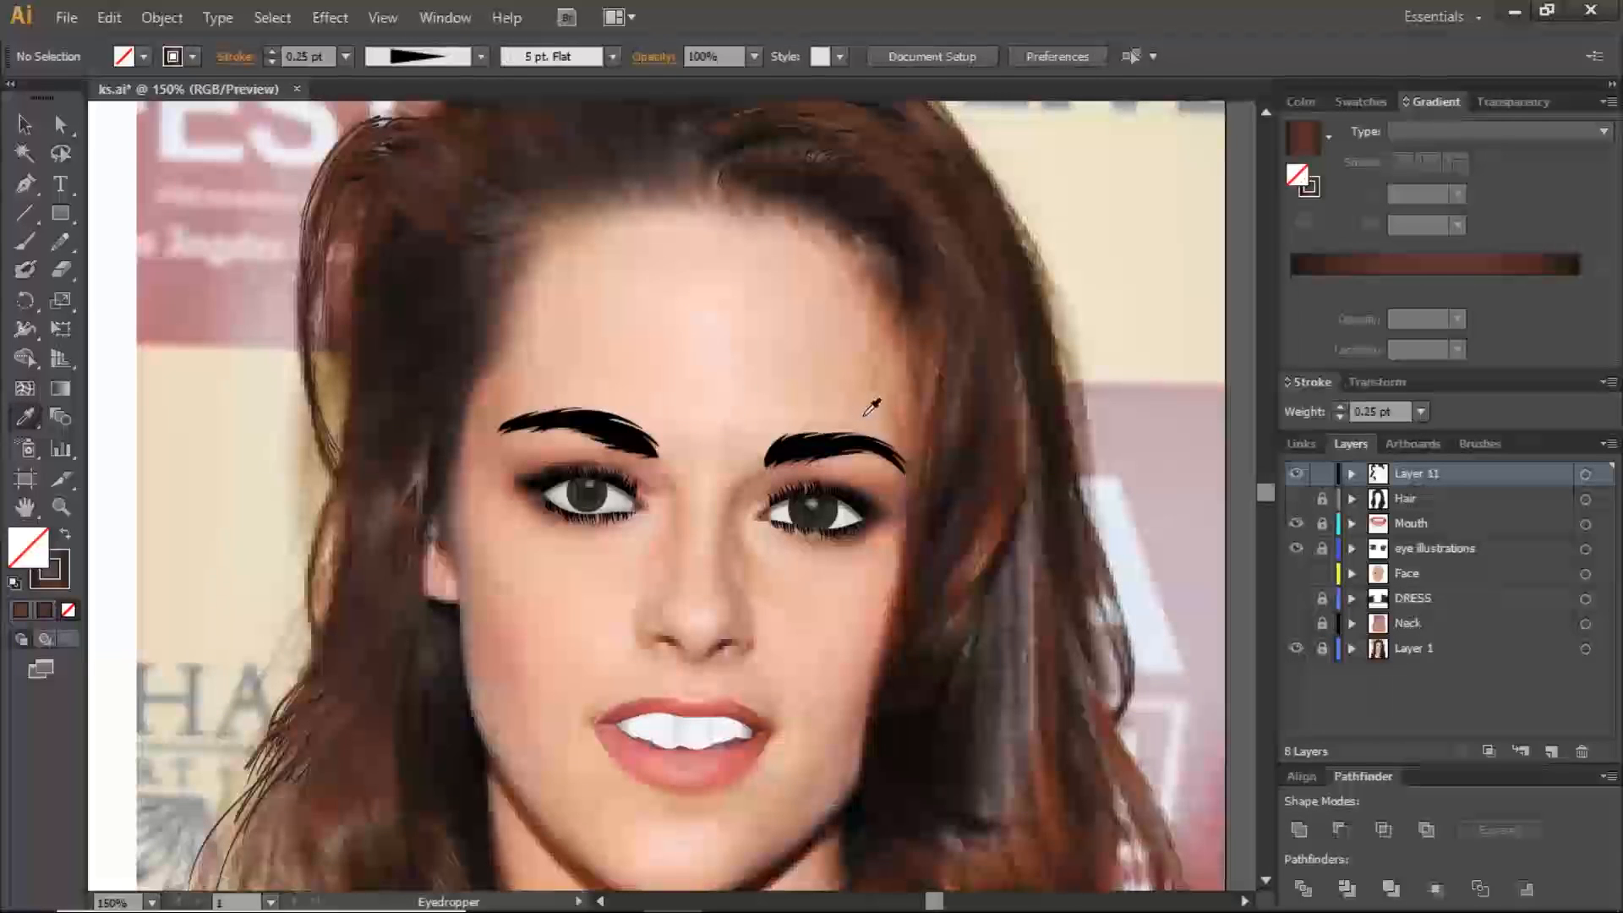
pyautogui.click(997, 541)
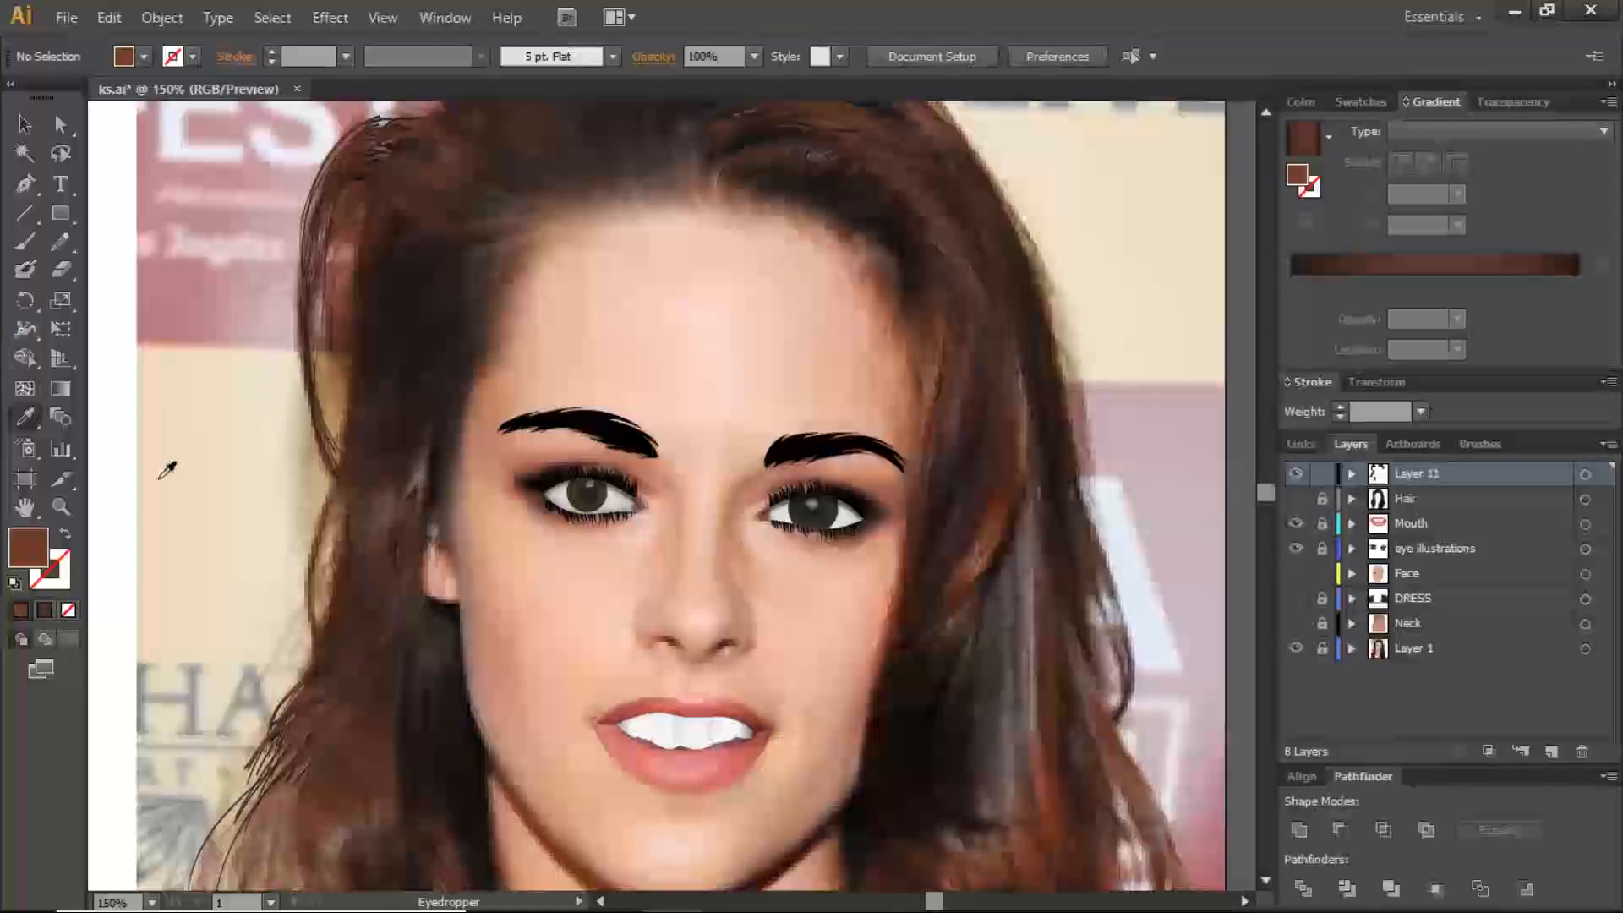
pyautogui.click(1360, 102)
pyautogui.moveTo(1447, 172); pyautogui.dragTo(1451, 175)
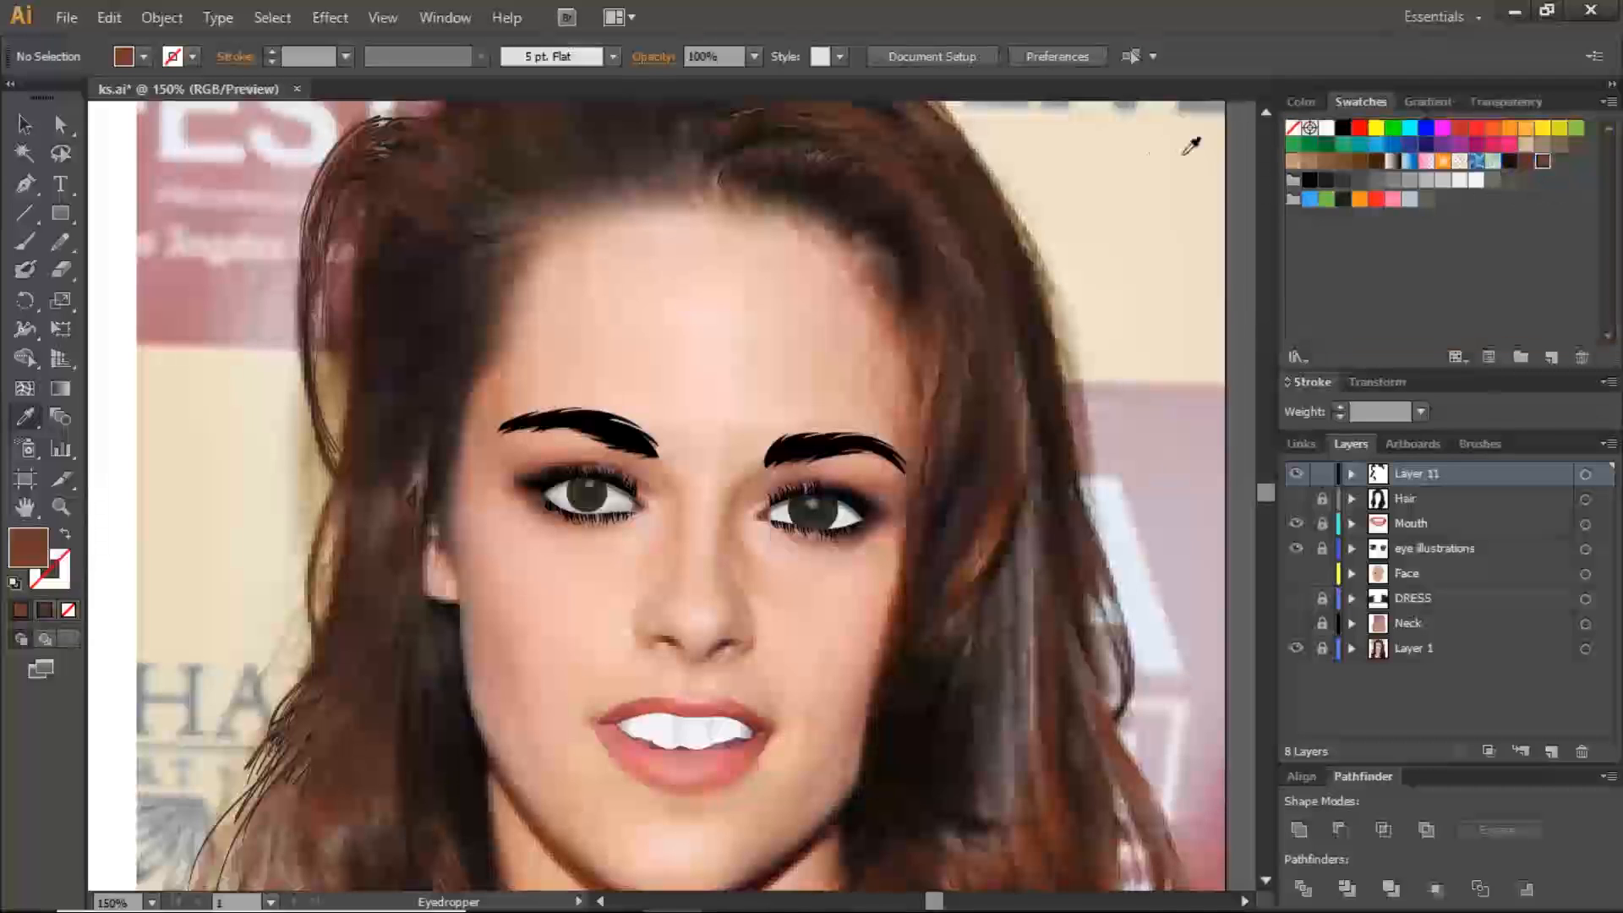
# - Apply a linear gradient to the fill and set its middle stop to the sampled reddish brown swatch
pyautogui.click(1439, 100)
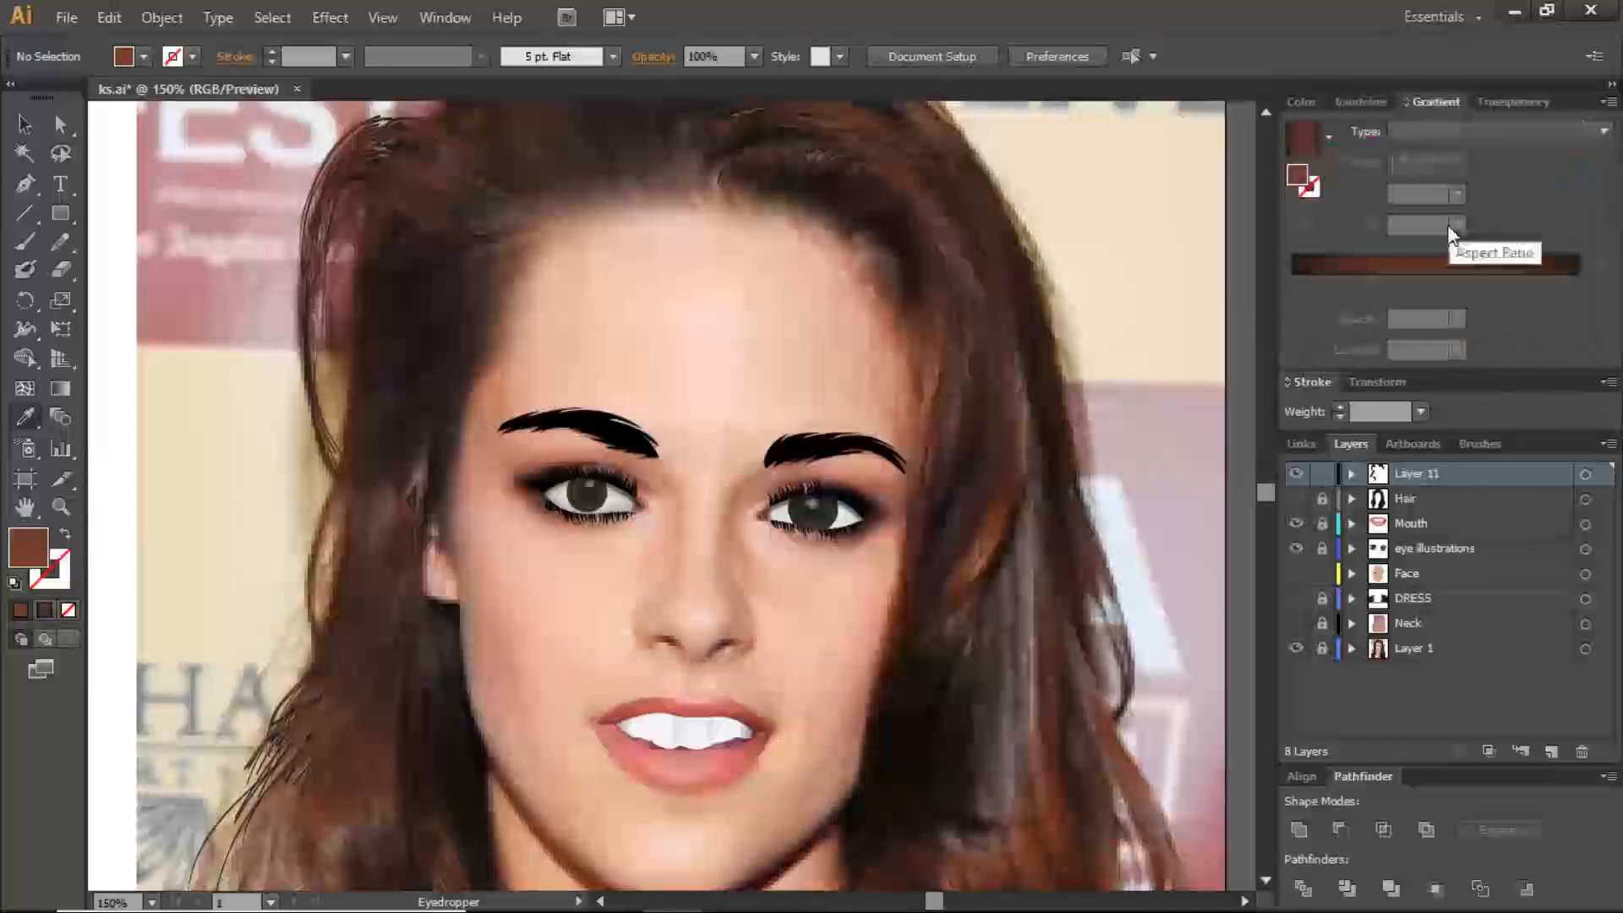
pyautogui.click(1481, 132)
pyautogui.click(1451, 162)
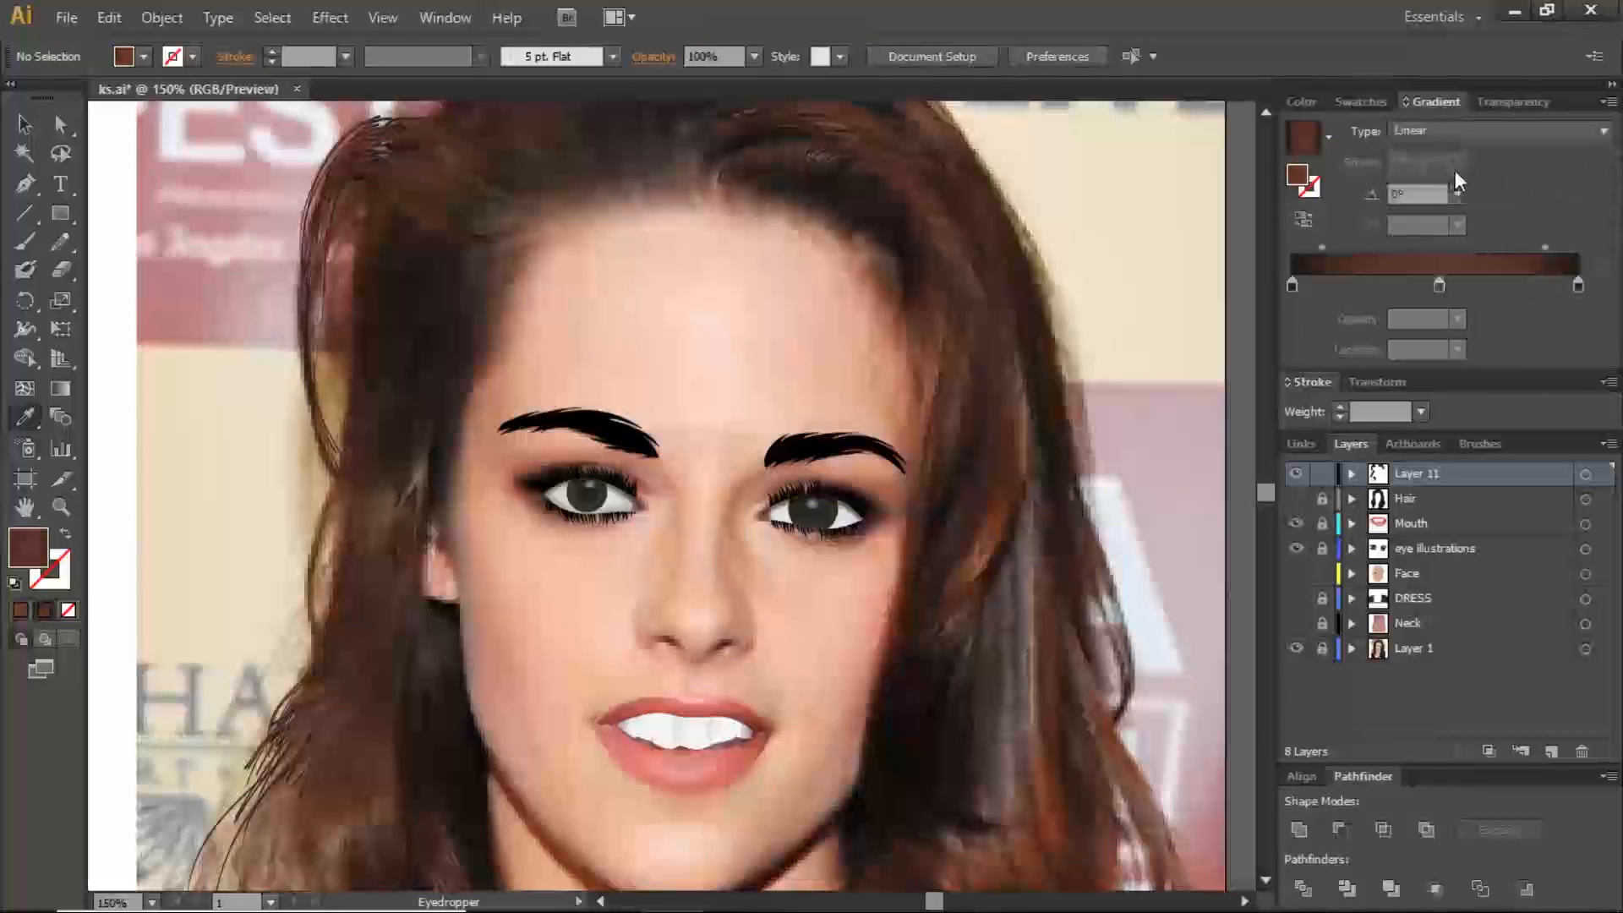
pyautogui.click(1441, 284)
pyautogui.doubleClick(1439, 286)
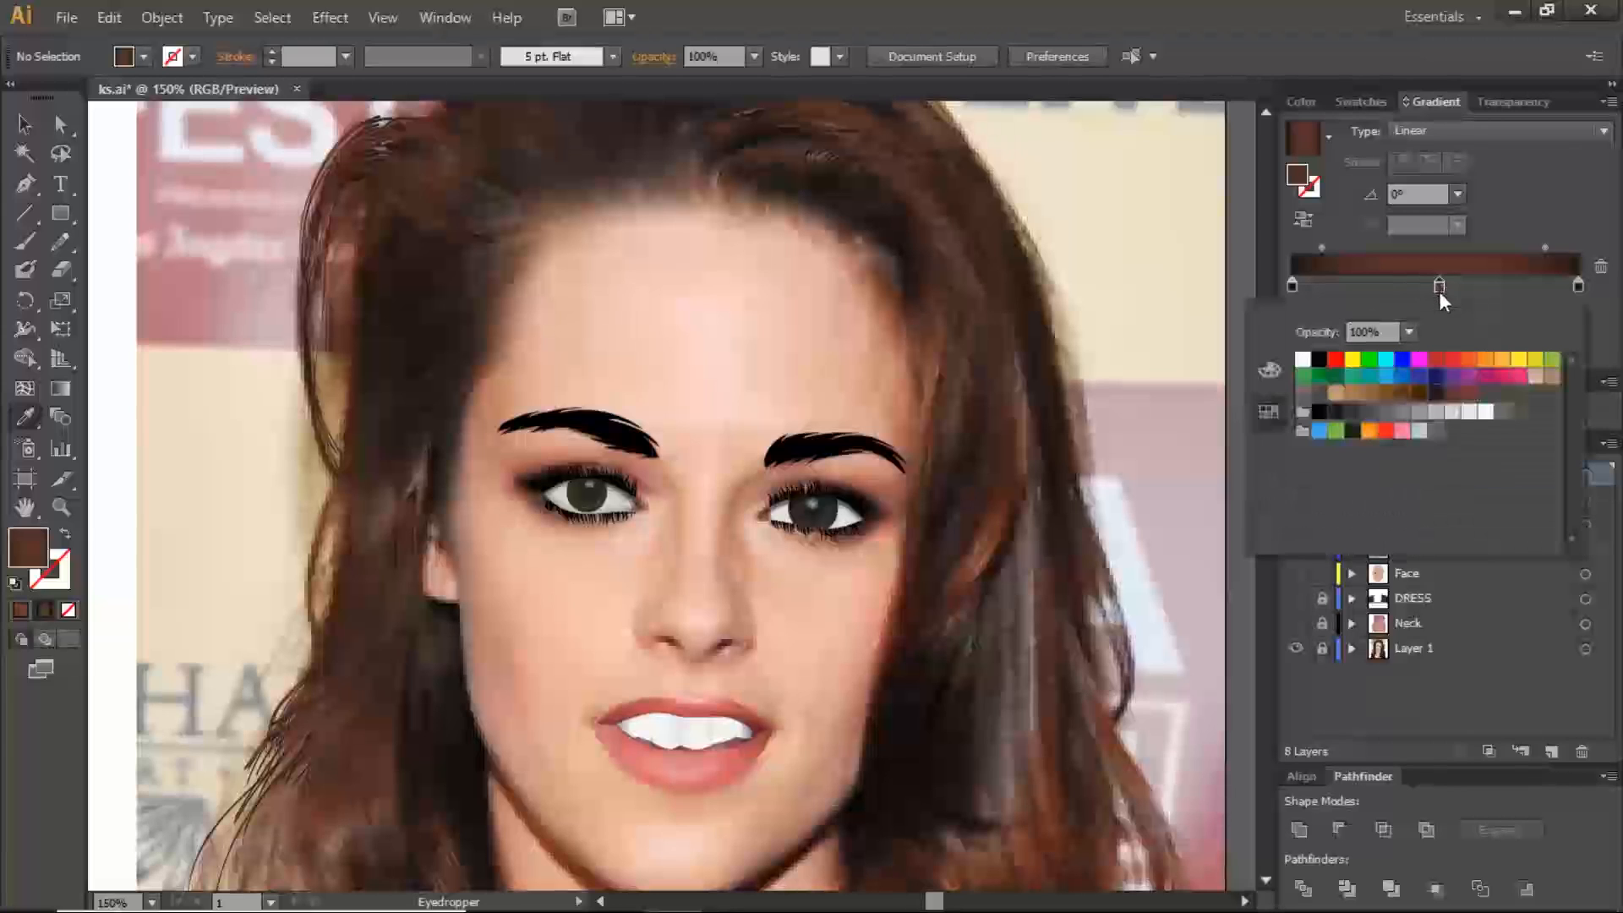
pyautogui.click(1469, 393)
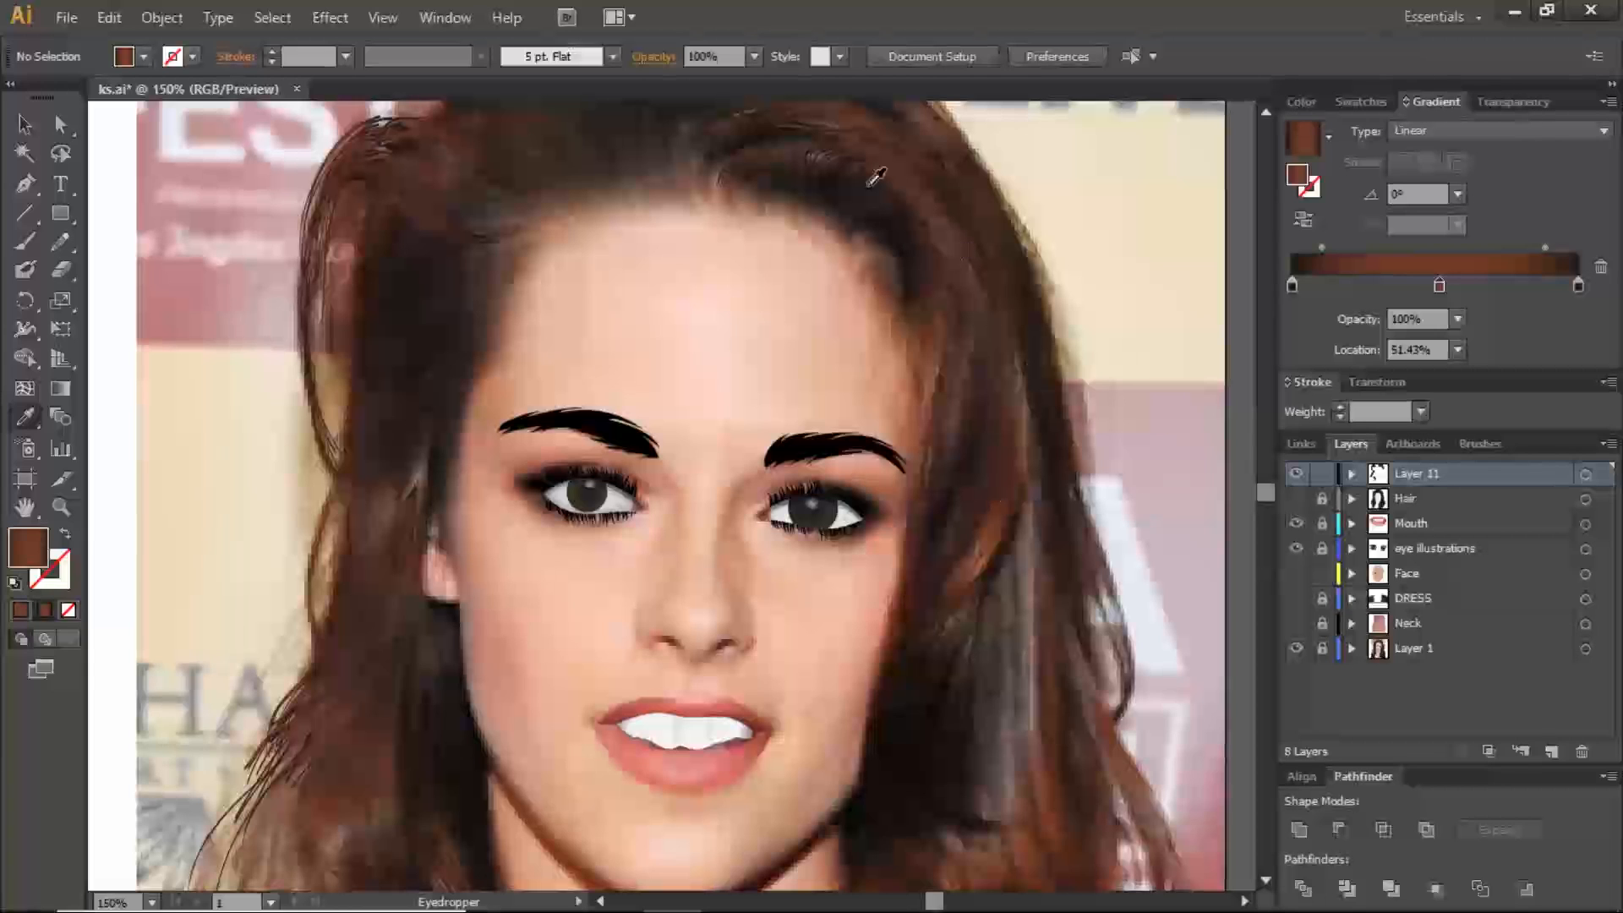
# - Move the gradient from fill to stroke for the Paintbrush, with a 0.25 pt weight and the profile tapering to one end
pyautogui.click(36, 245)
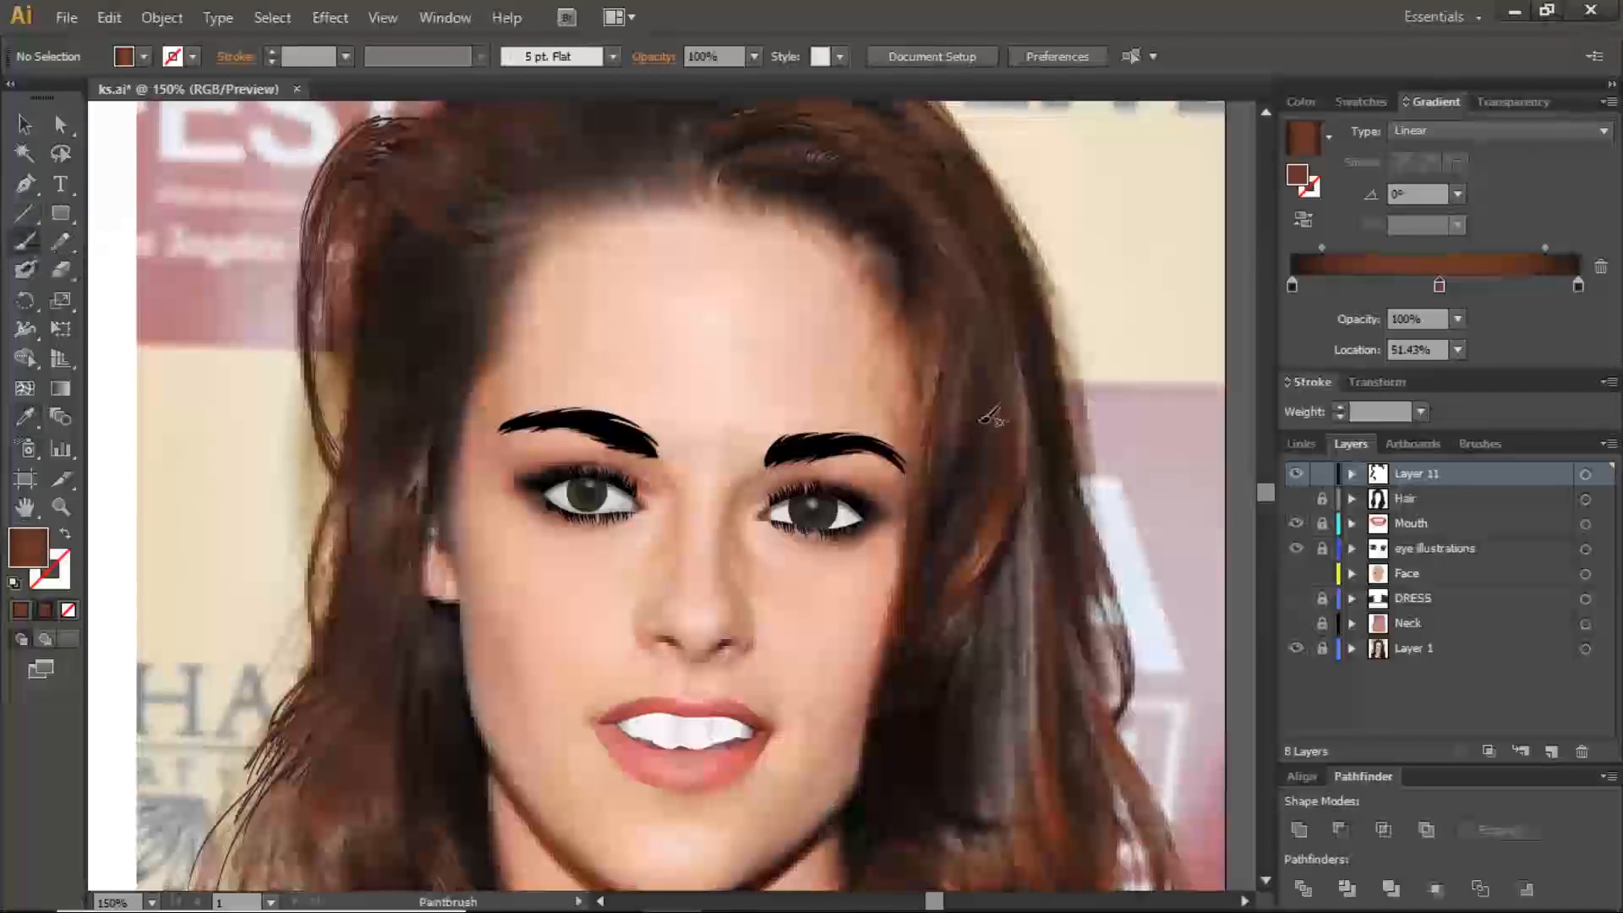
pyautogui.hotkey('shift', 'x')
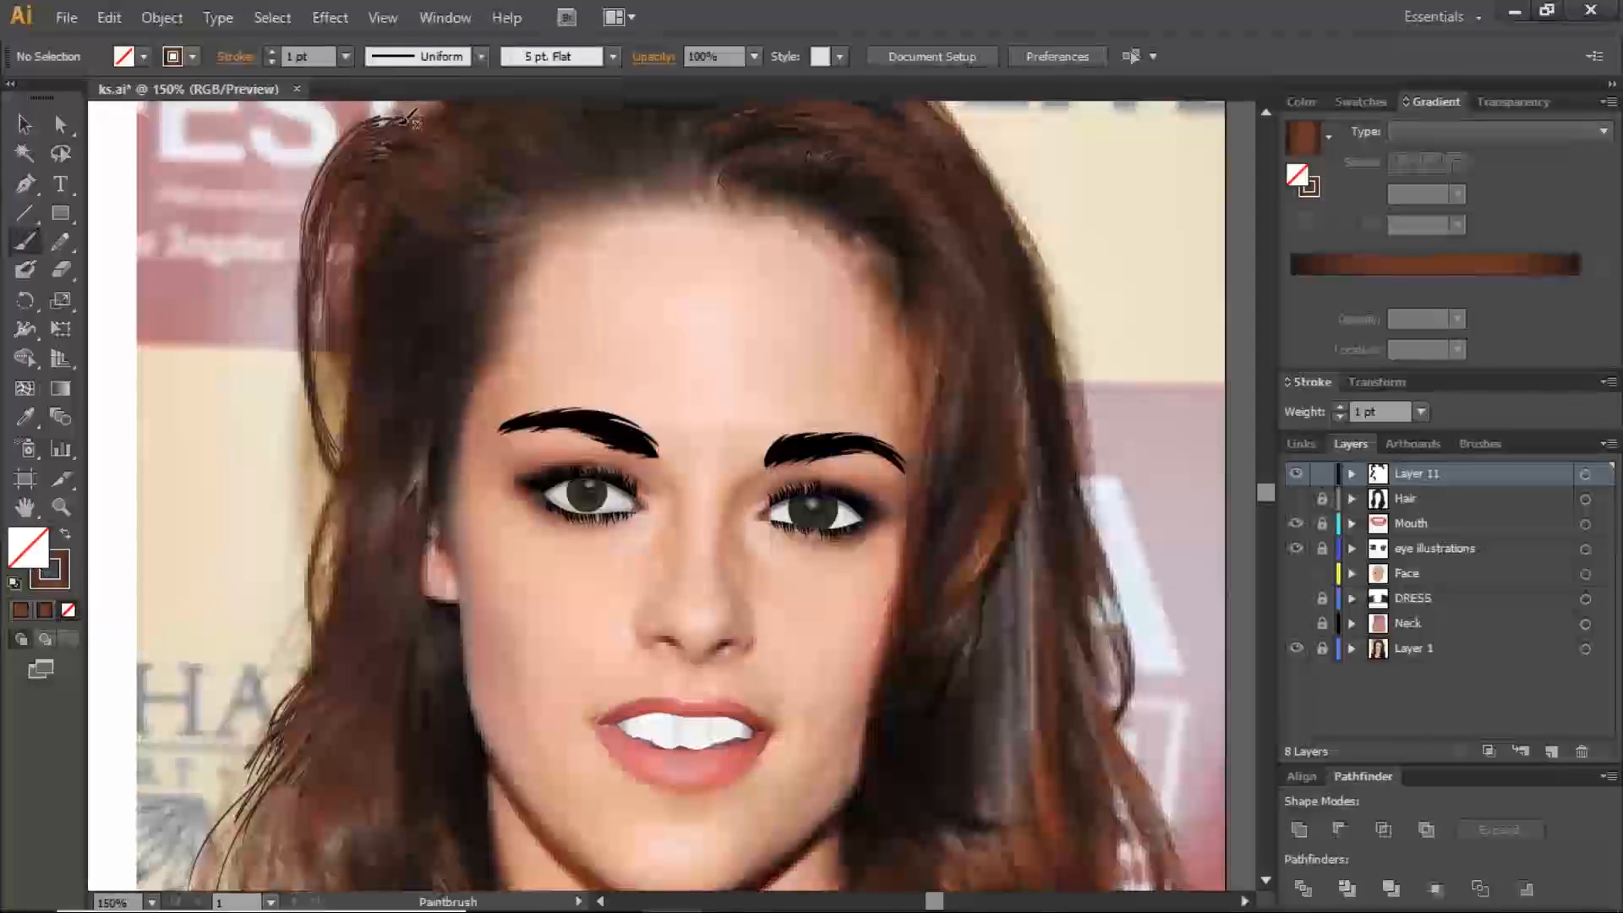
pyautogui.click(346, 57)
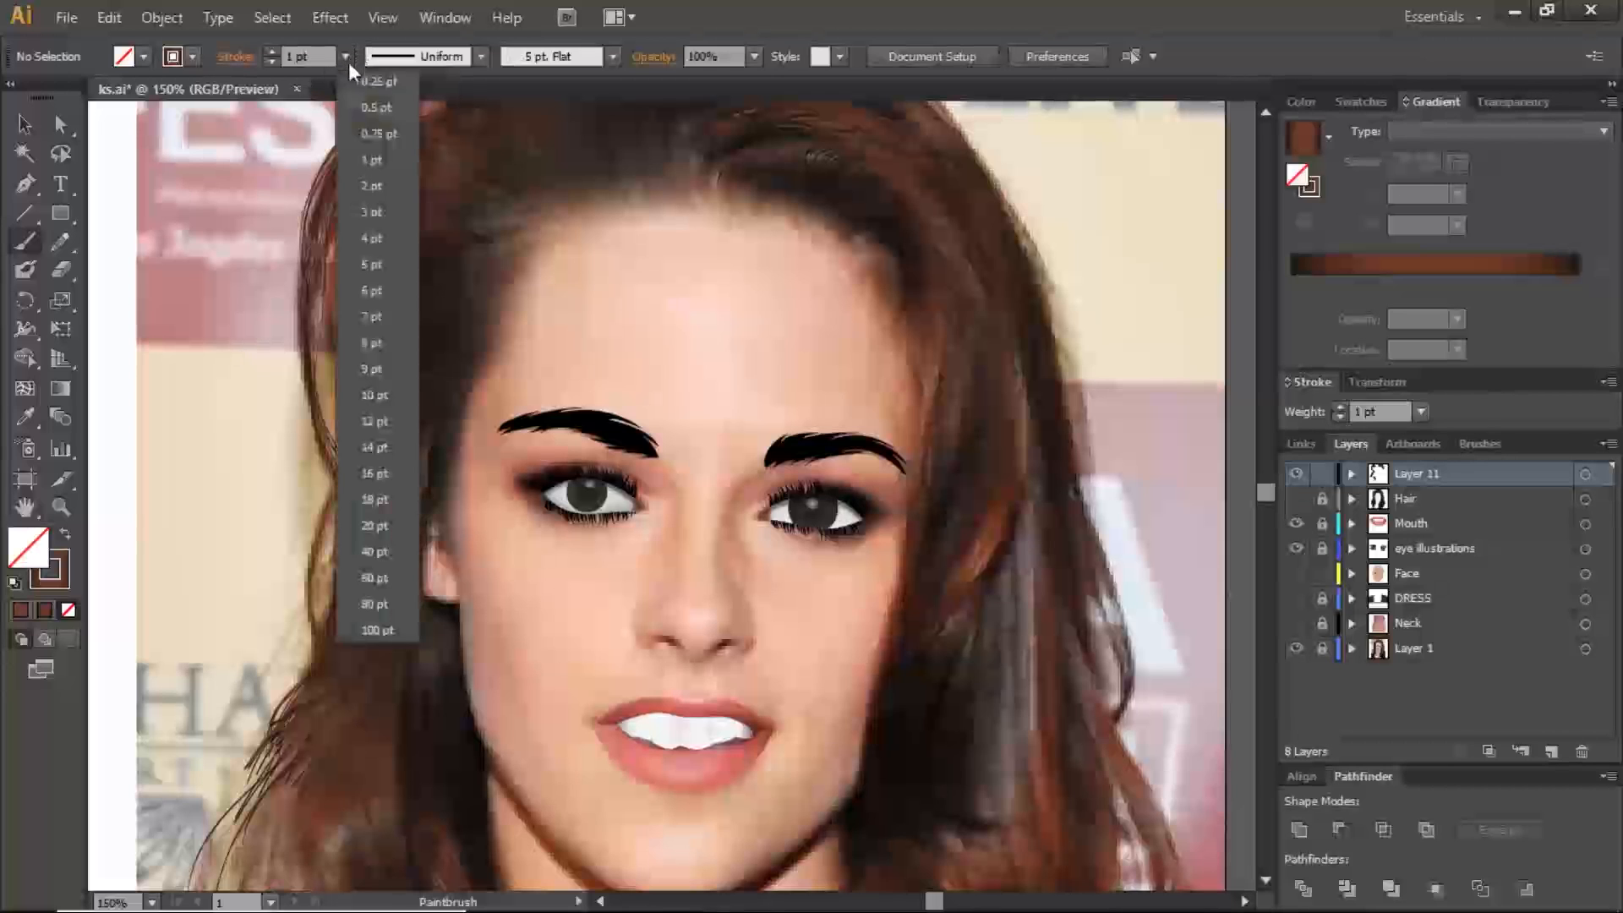
pyautogui.click(379, 81)
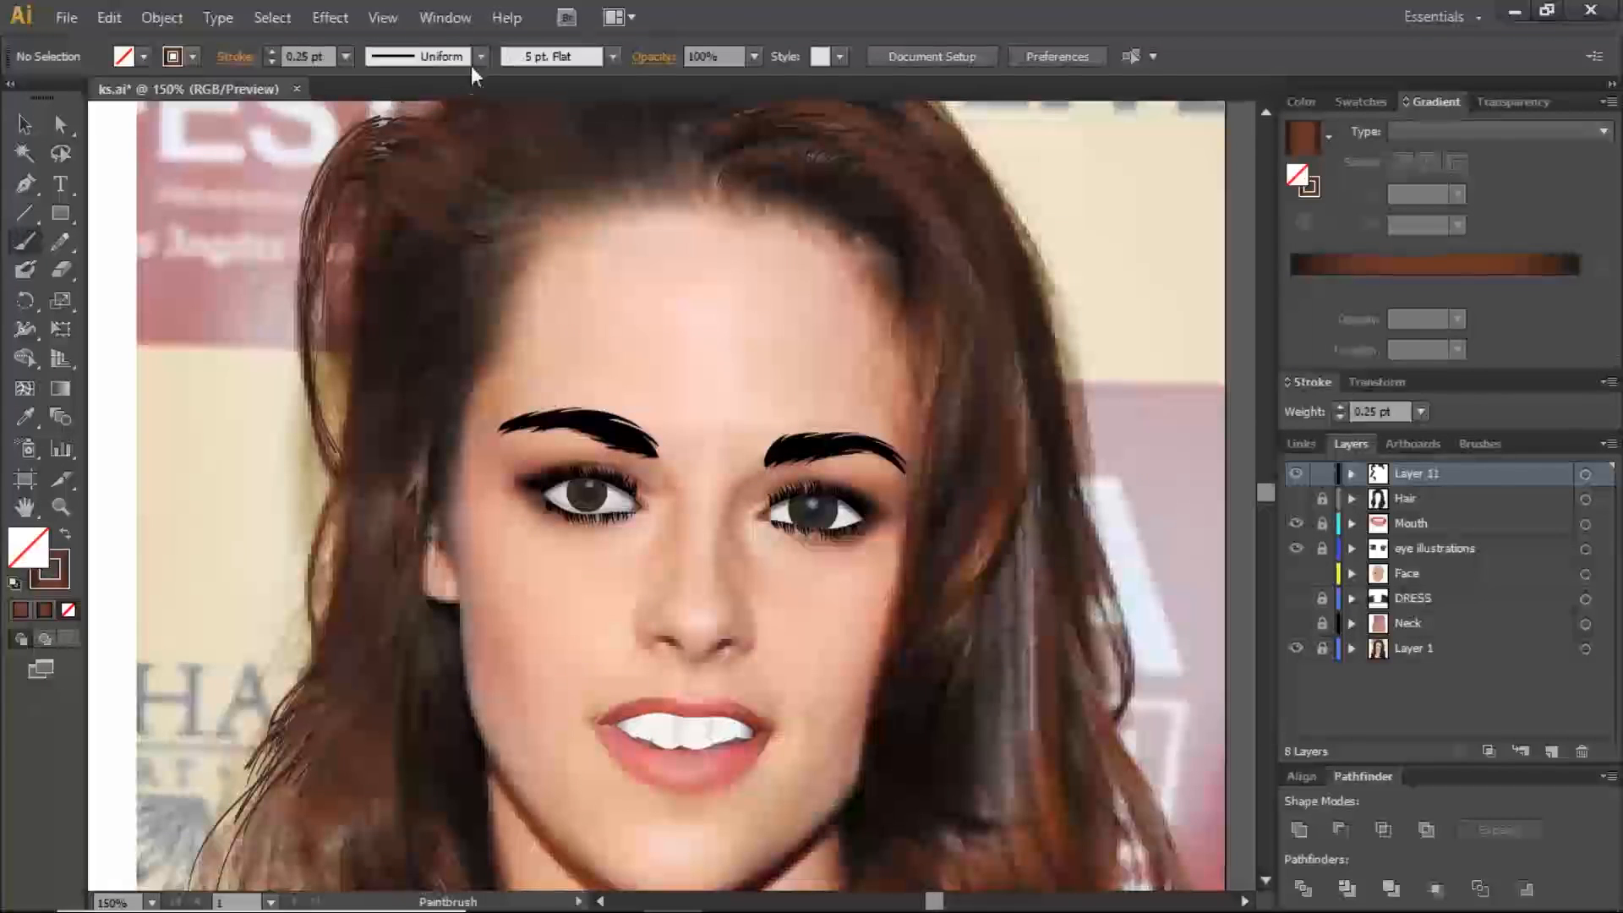
pyautogui.click(481, 57)
pyautogui.click(419, 247)
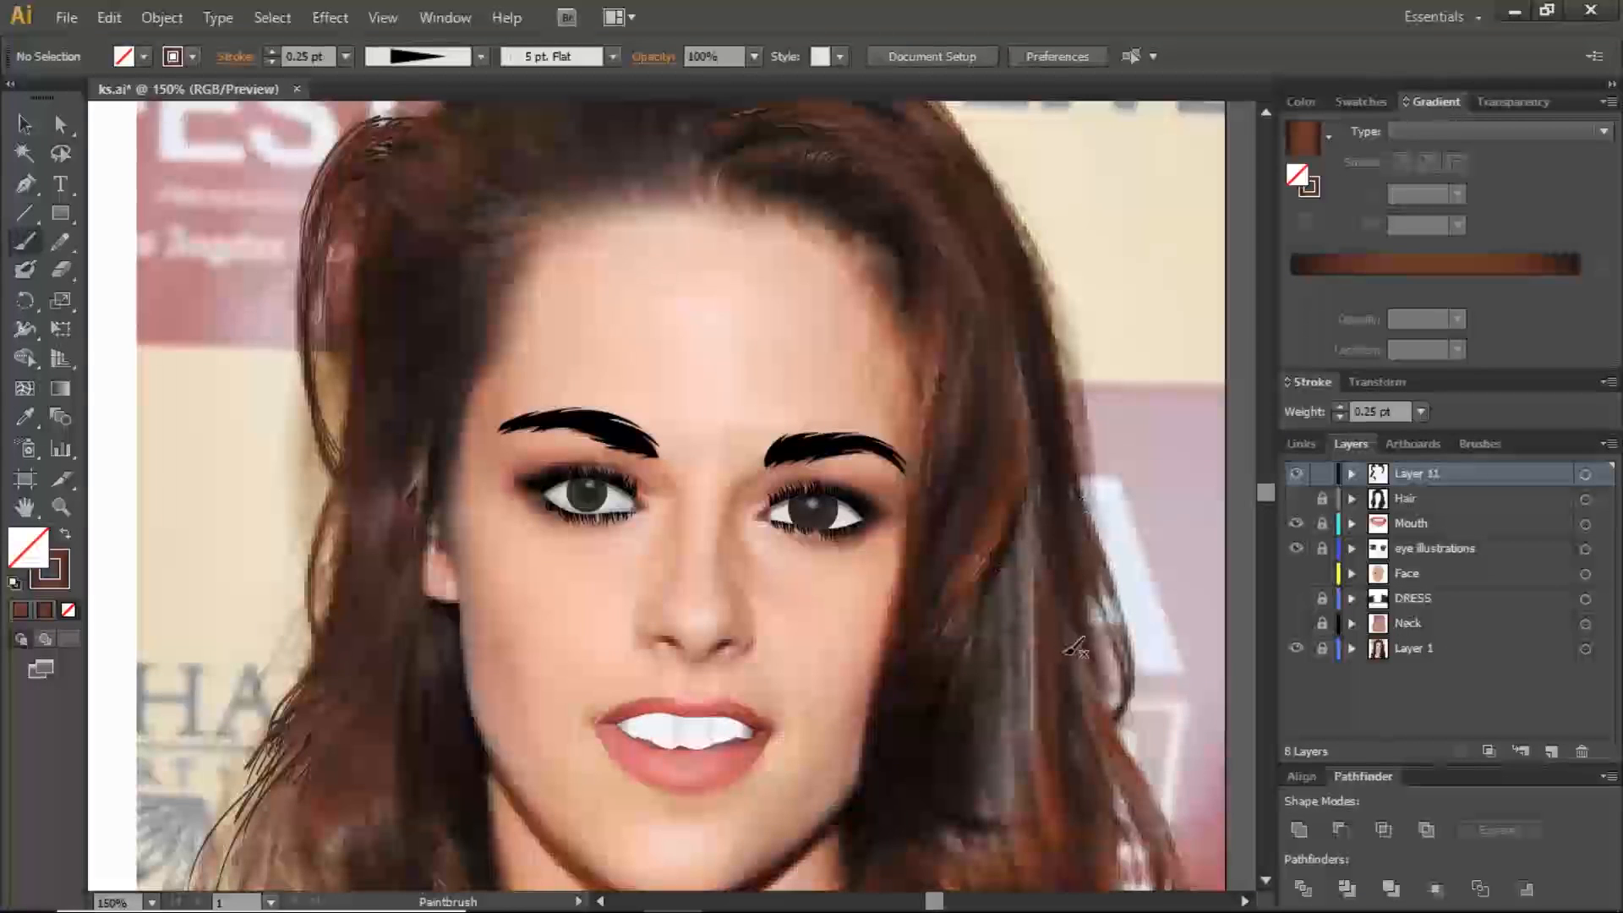
# - Paint fine gradient strands along the outer edge of the hair on the portrait's right side, down to the shoulder
pyautogui.moveTo(1062, 645); pyautogui.dragTo(1036, 372)
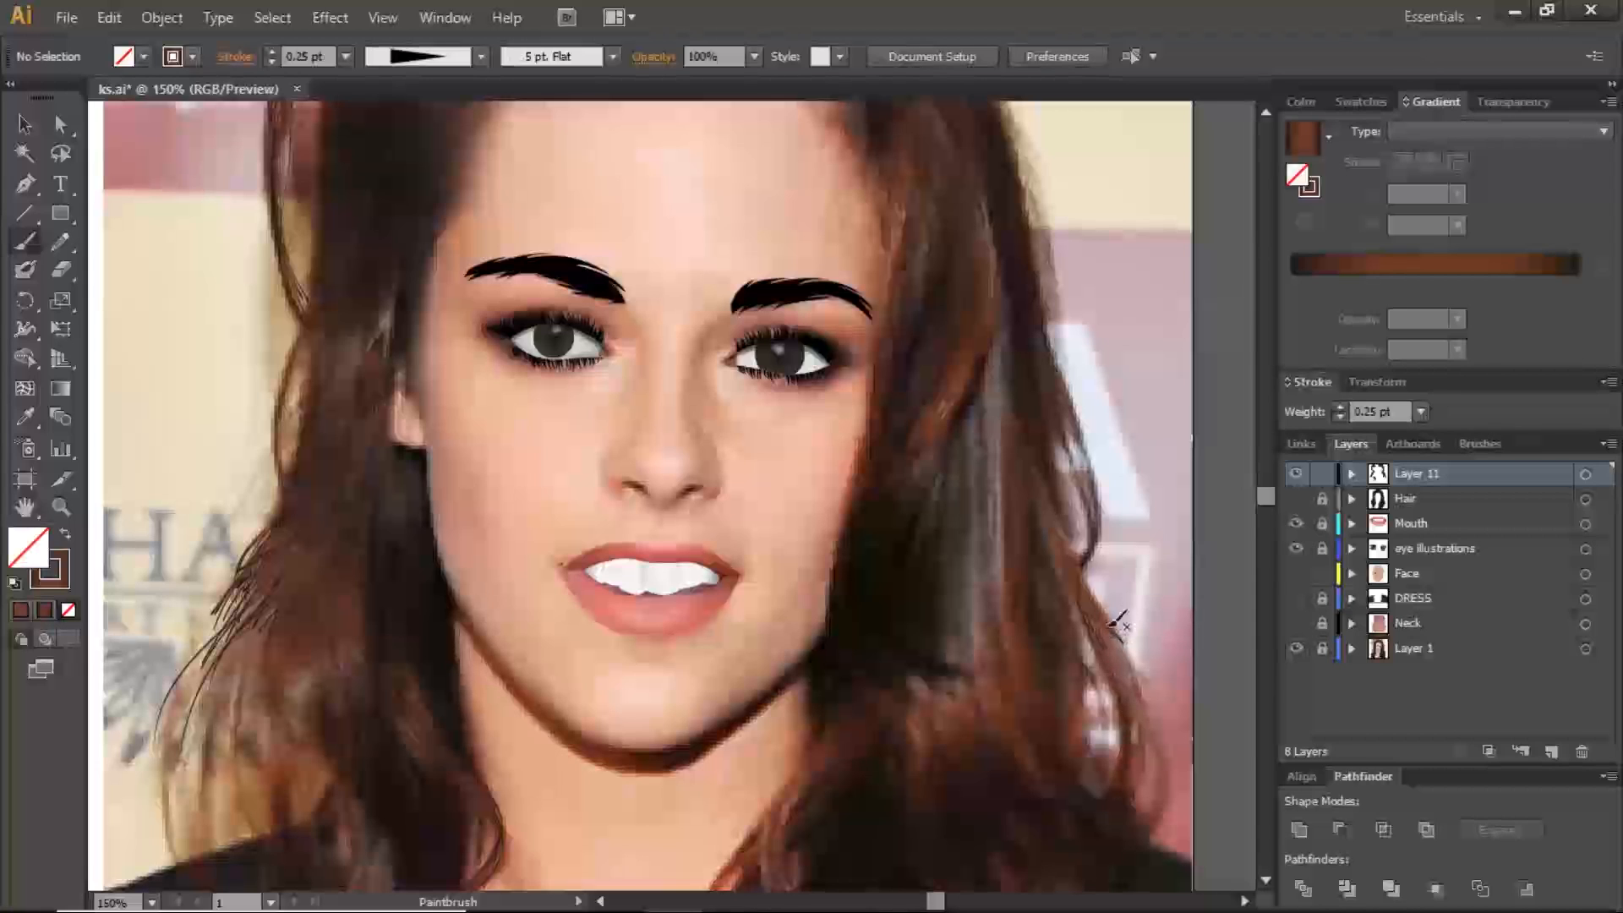
pyautogui.moveTo(1110, 628); pyautogui.dragTo(1169, 755)
pyautogui.moveTo(1115, 639); pyautogui.dragTo(1172, 774)
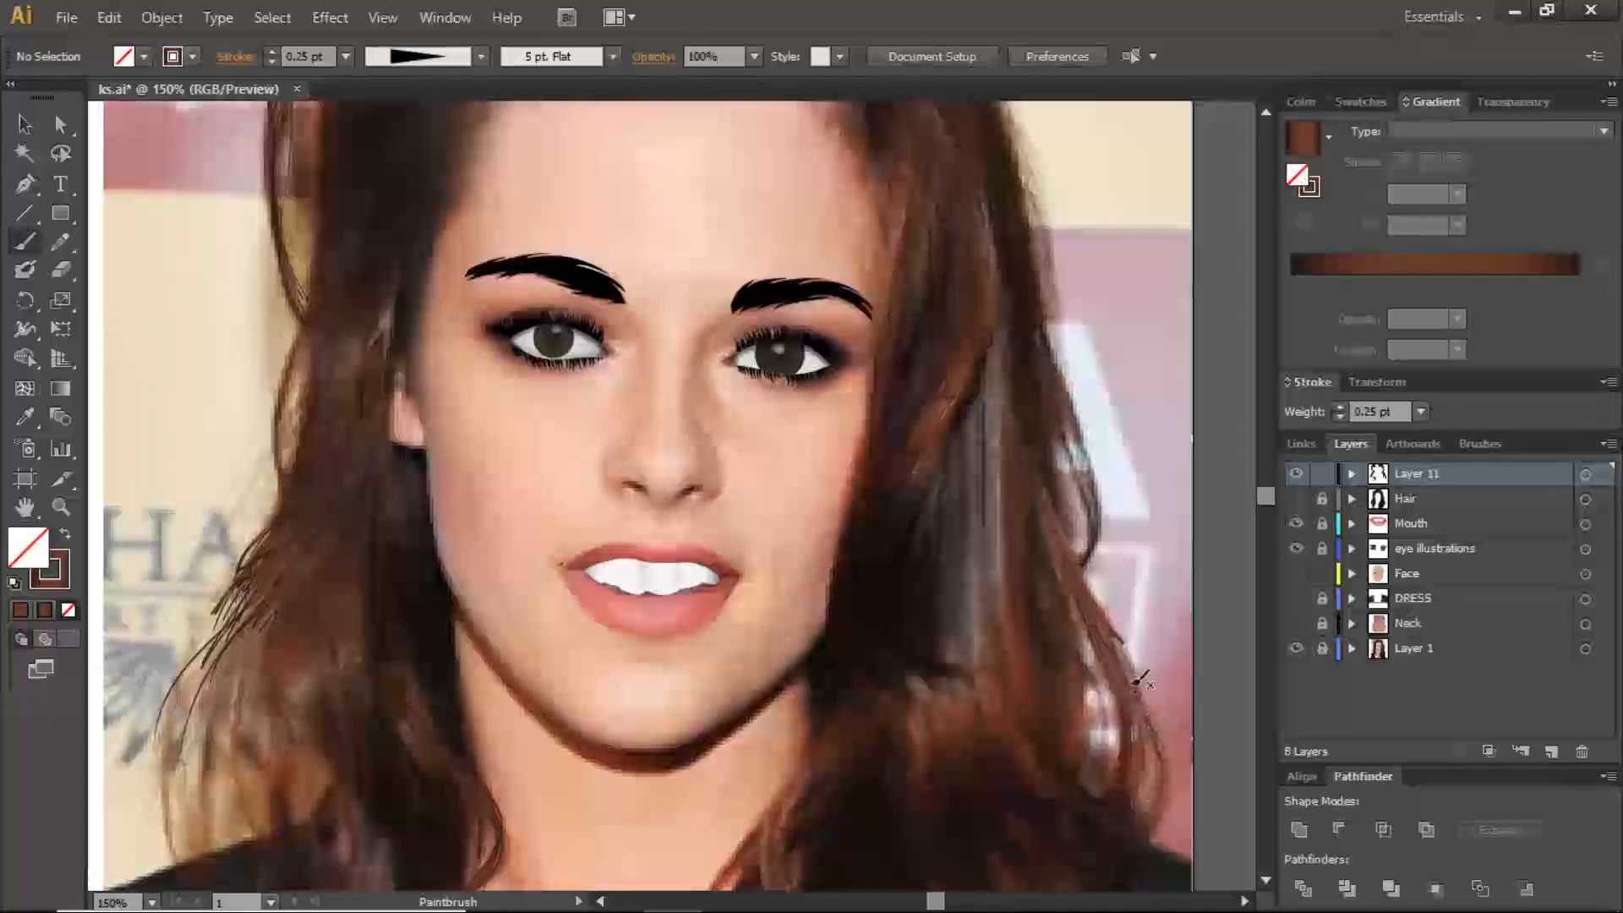
pyautogui.moveTo(1141, 723); pyautogui.dragTo(1140, 786)
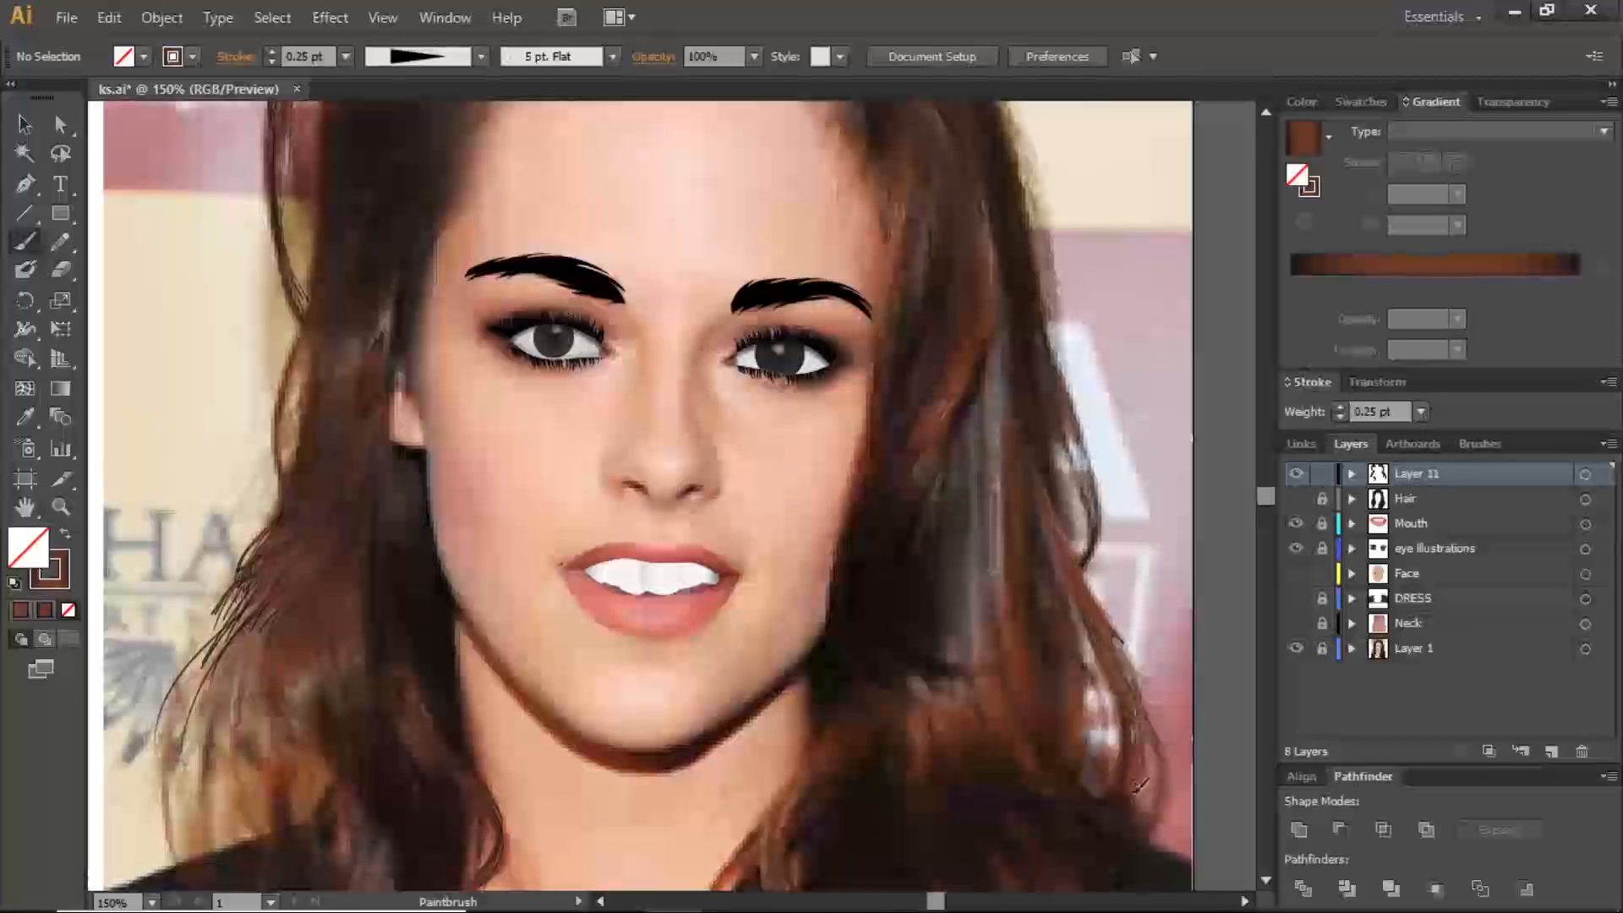
pyautogui.moveTo(1145, 720)
pyautogui.mouseDown()
pyautogui.moveTo(1143, 828)
pyautogui.moveTo(1165, 807)
pyautogui.mouseUp()
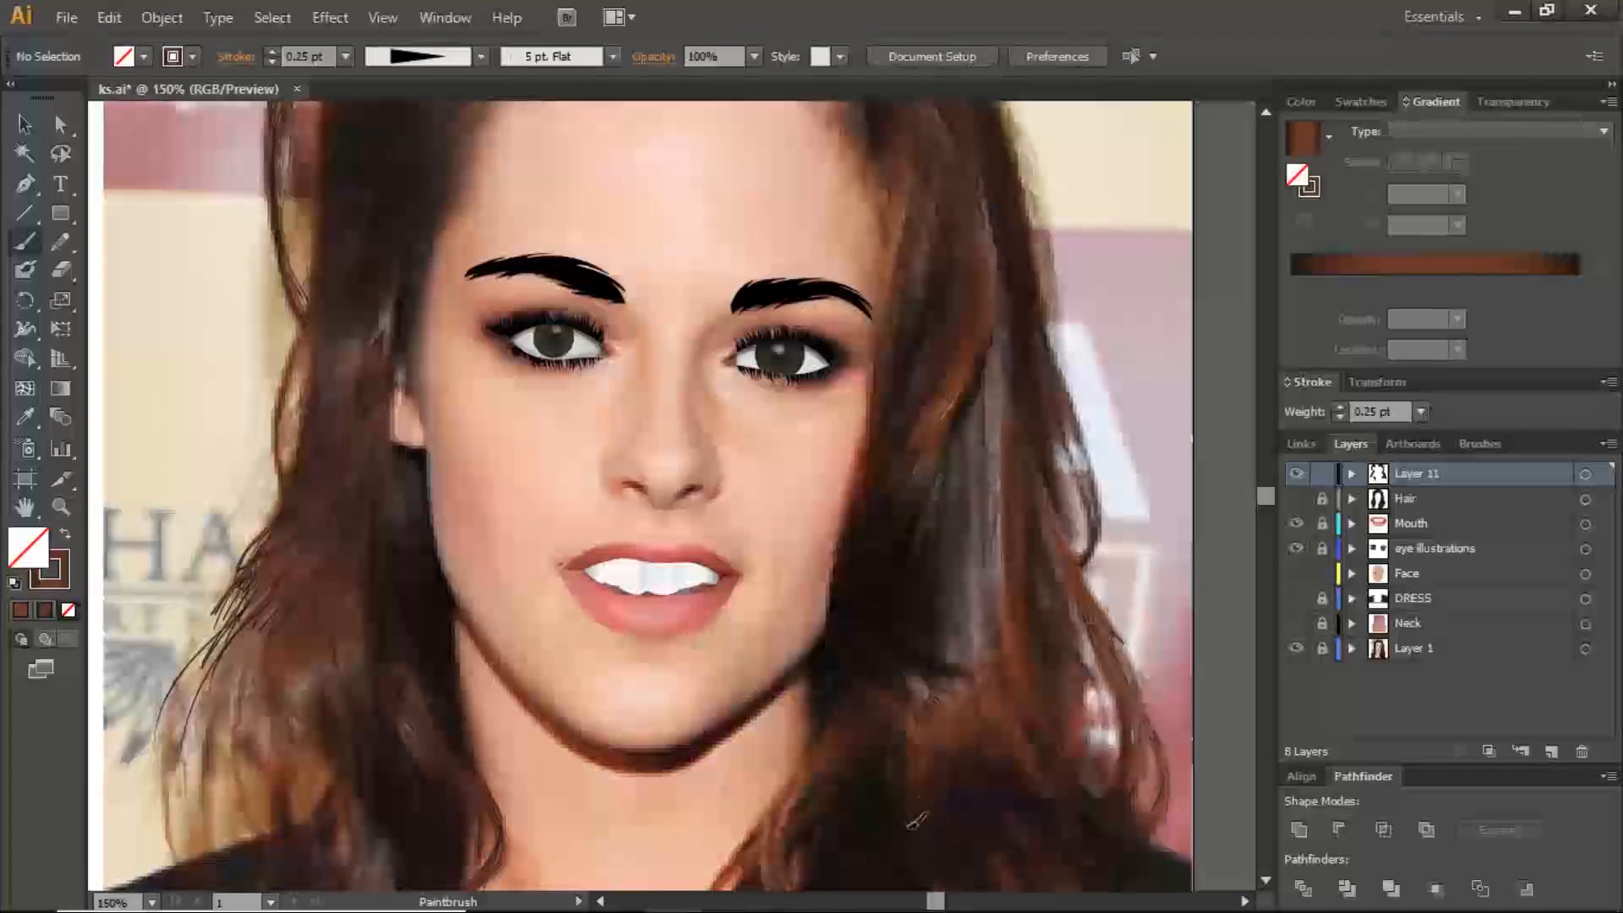
# - Paint fine gradient strands along the lock of hair curling over the right side of the neck
pyautogui.press('space')
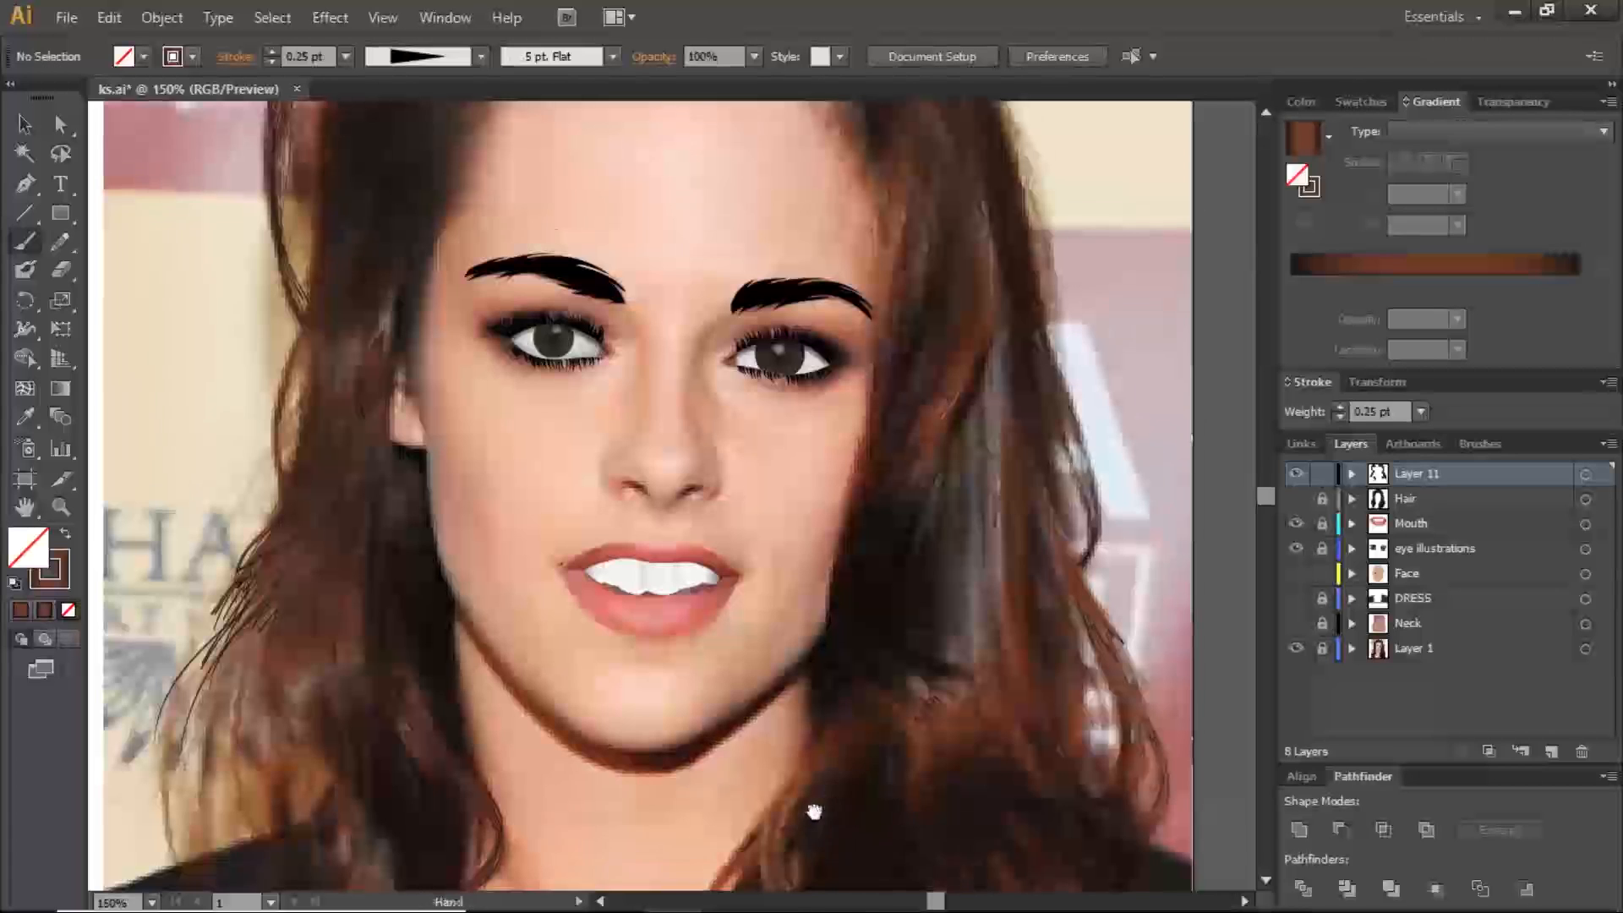
pyautogui.moveTo(812, 815); pyautogui.dragTo(897, 651)
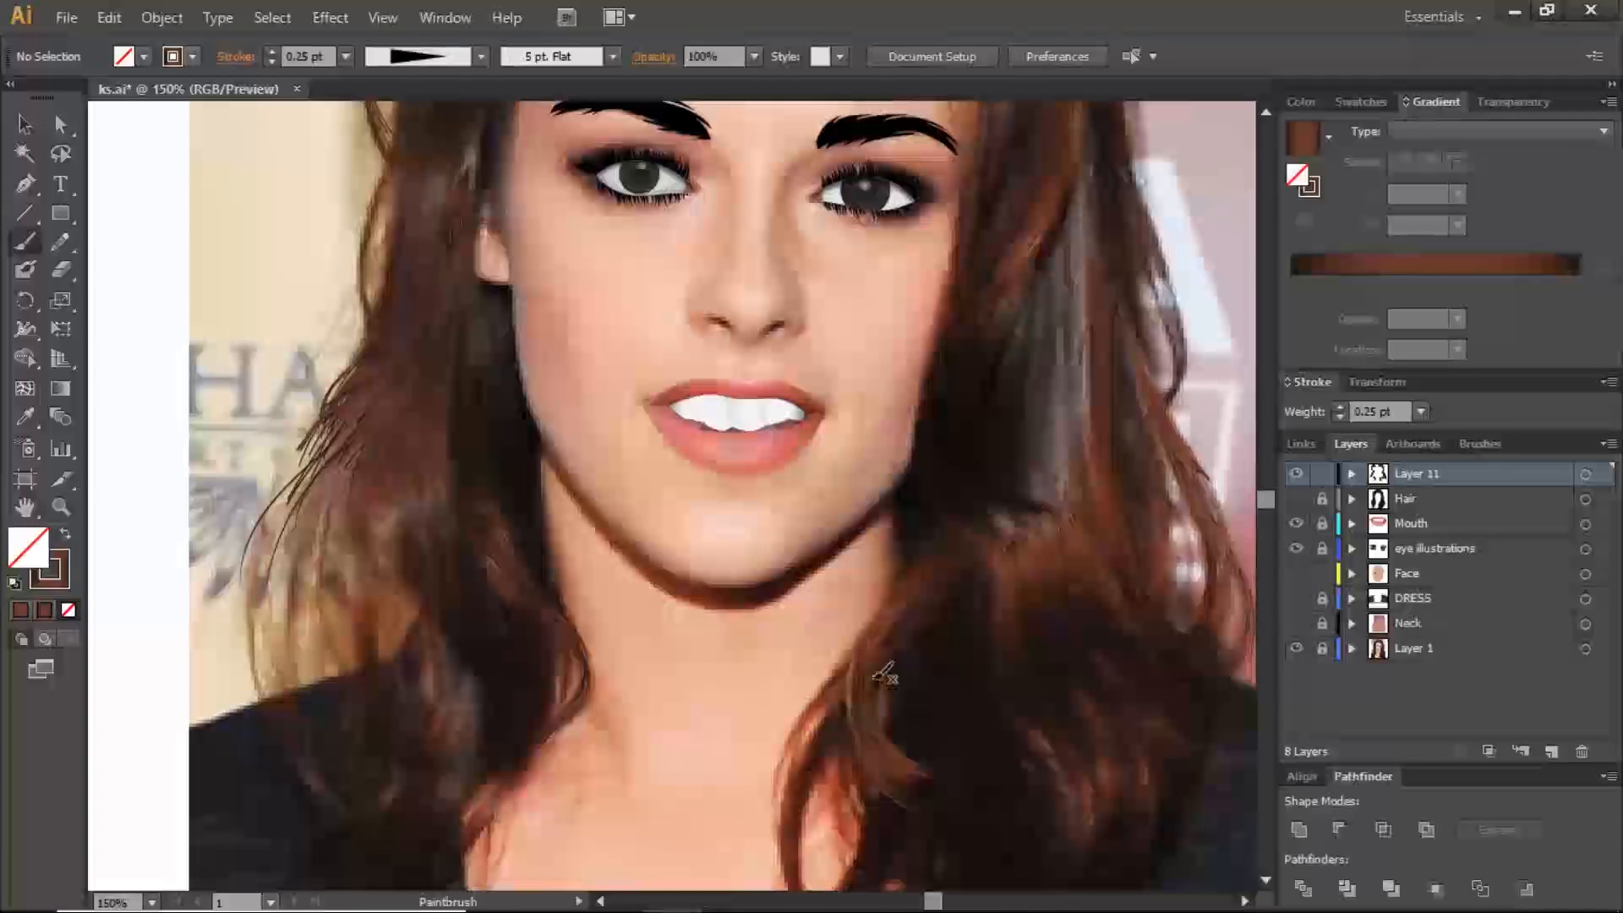
pyautogui.moveTo(837, 727)
pyautogui.mouseDown()
pyautogui.moveTo(913, 580)
pyautogui.moveTo(862, 614)
pyautogui.mouseUp()
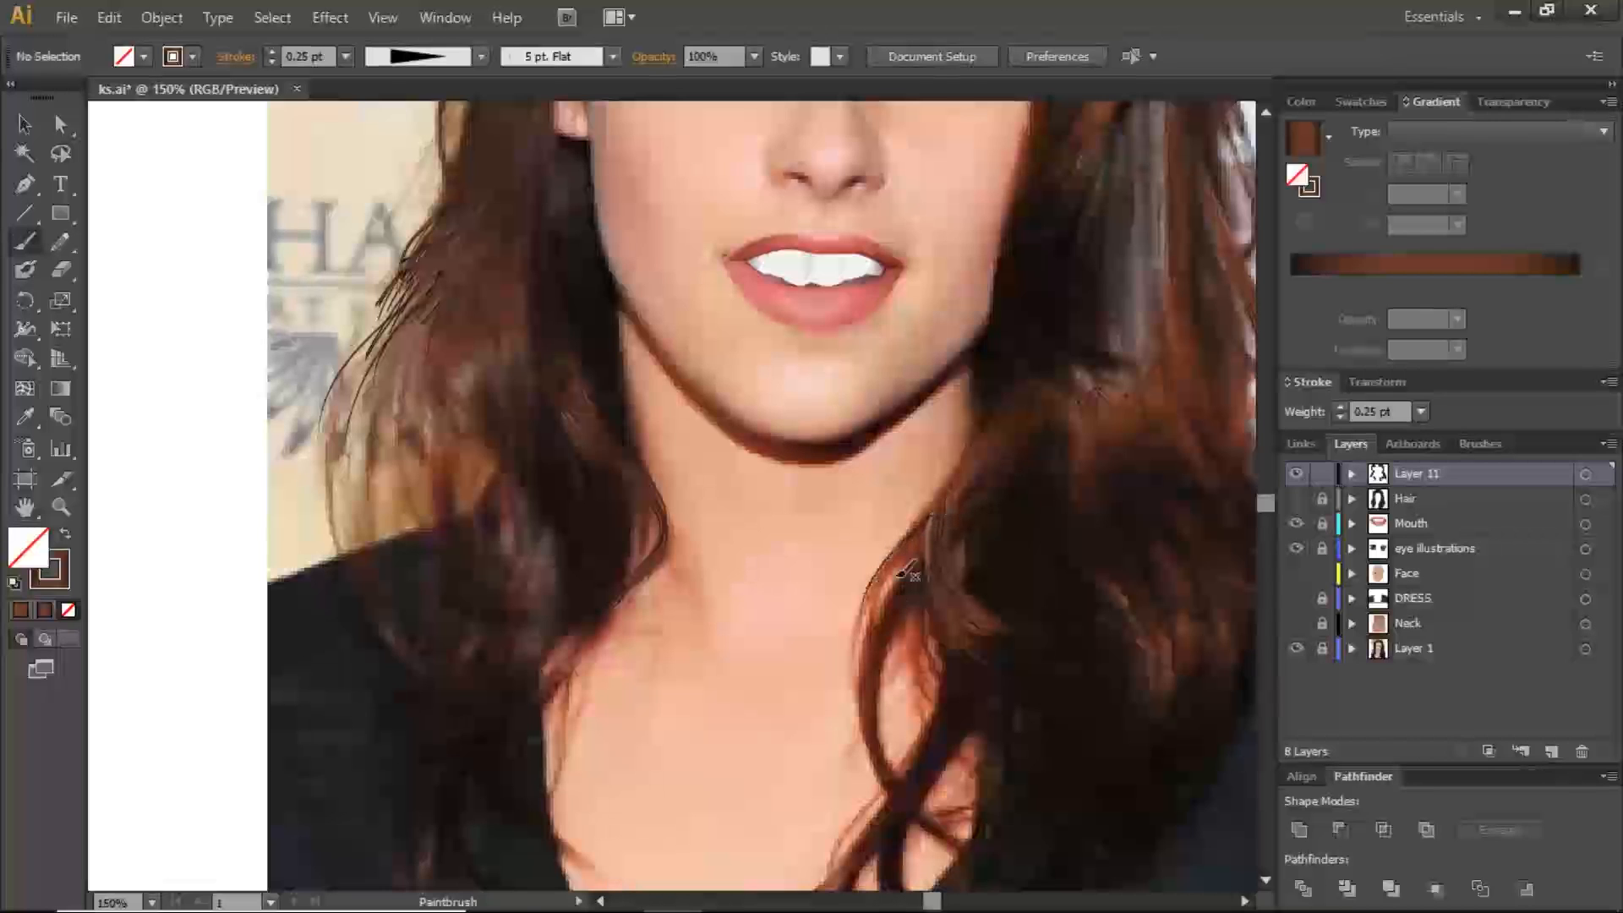
pyautogui.moveTo(918, 534); pyautogui.dragTo(861, 622)
pyautogui.moveTo(913, 554); pyautogui.dragTo(872, 624)
pyautogui.moveTo(915, 540); pyautogui.dragTo(879, 631)
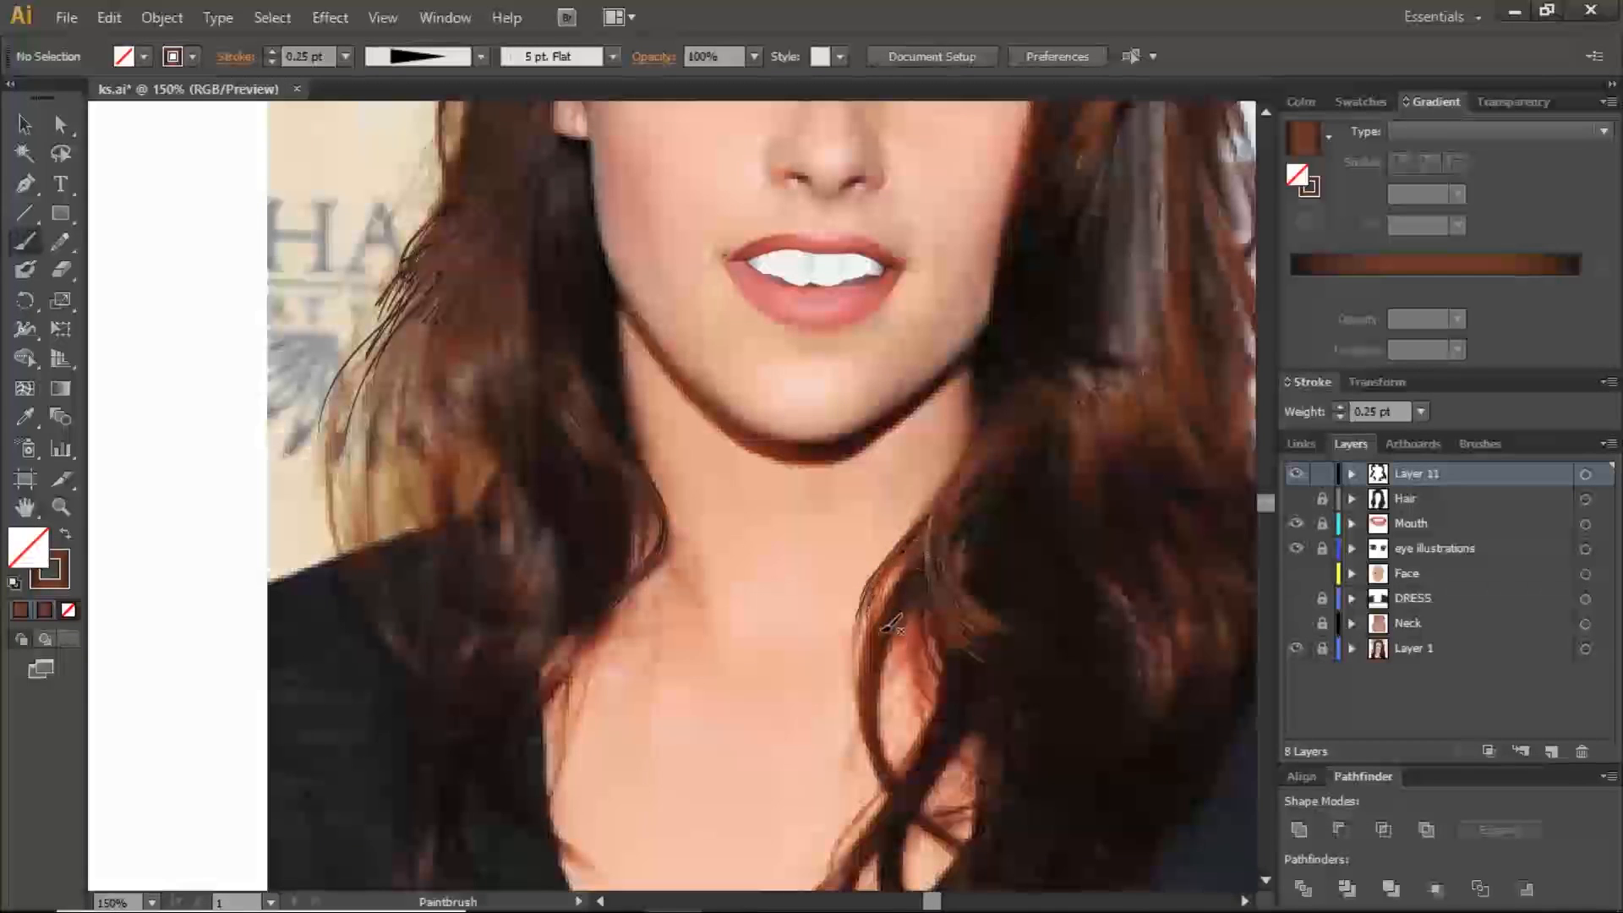